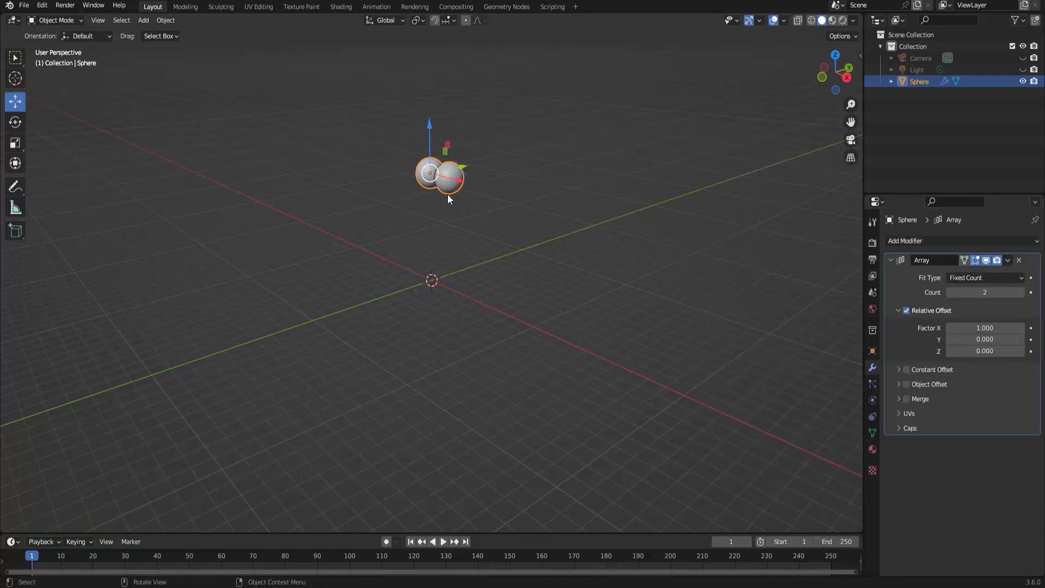
Step: Set the sphere's Array modifier to a count of 4 with a relative offset X factor of 1.1
{"action": "left_click", "coordinate": [1020, 293]}
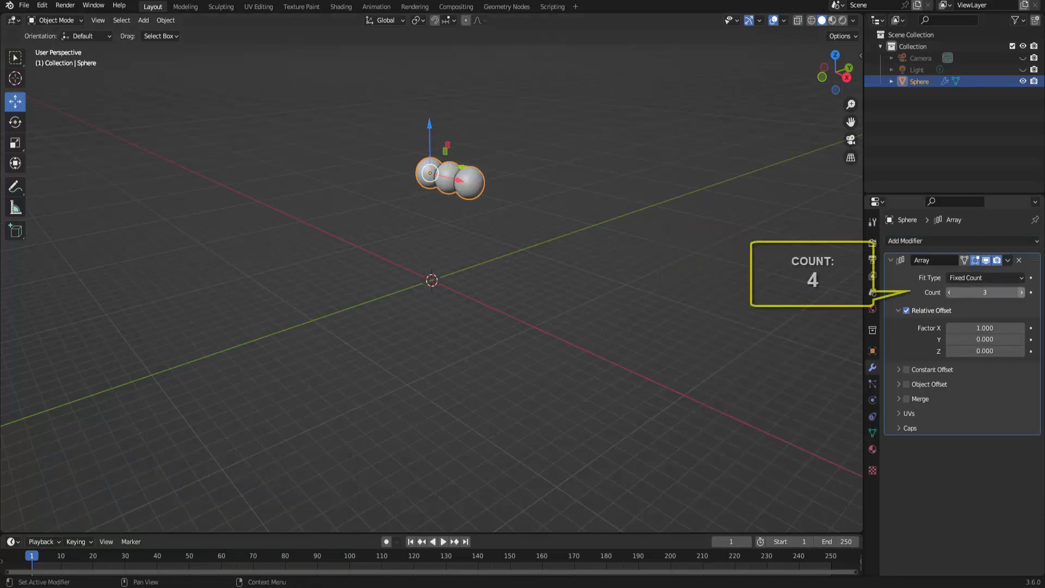
{"action": "left_click", "coordinate": [1020, 293]}
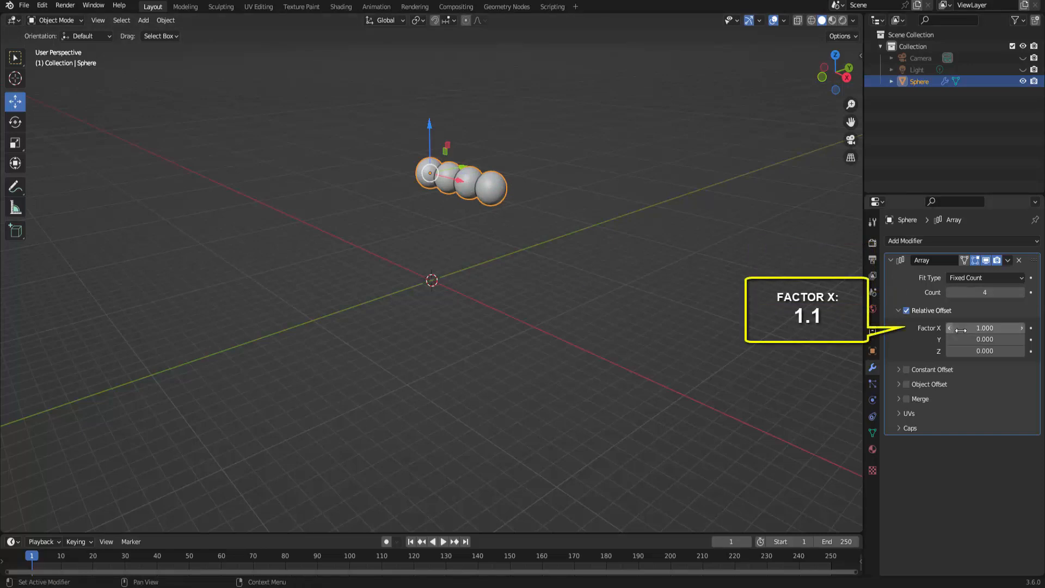
{"action": "left_click", "coordinate": [964, 328]}
{"action": "type", "text": "1"}
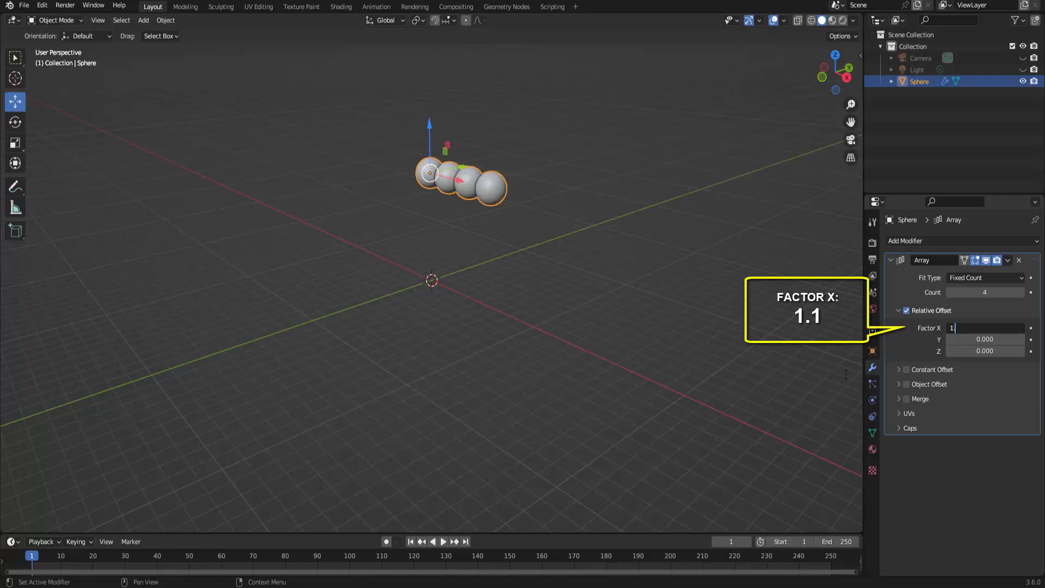
{"action": "type", "text": ".1"}
{"action": "key", "text": "Return"}
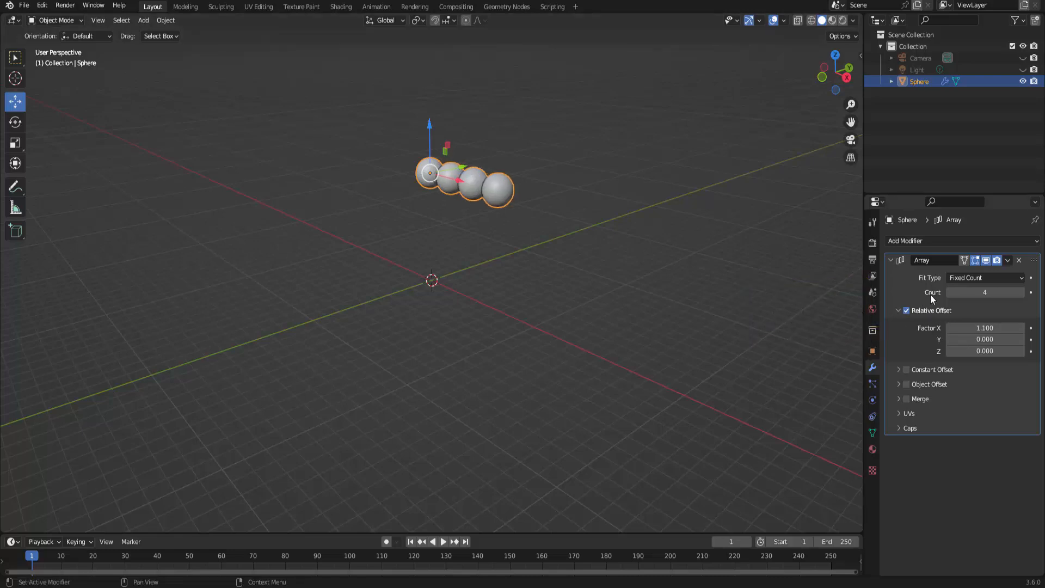
Step: Duplicate the sphere's Array modifier and collapse the original's settings
{"action": "left_click", "coordinate": [1008, 260]}
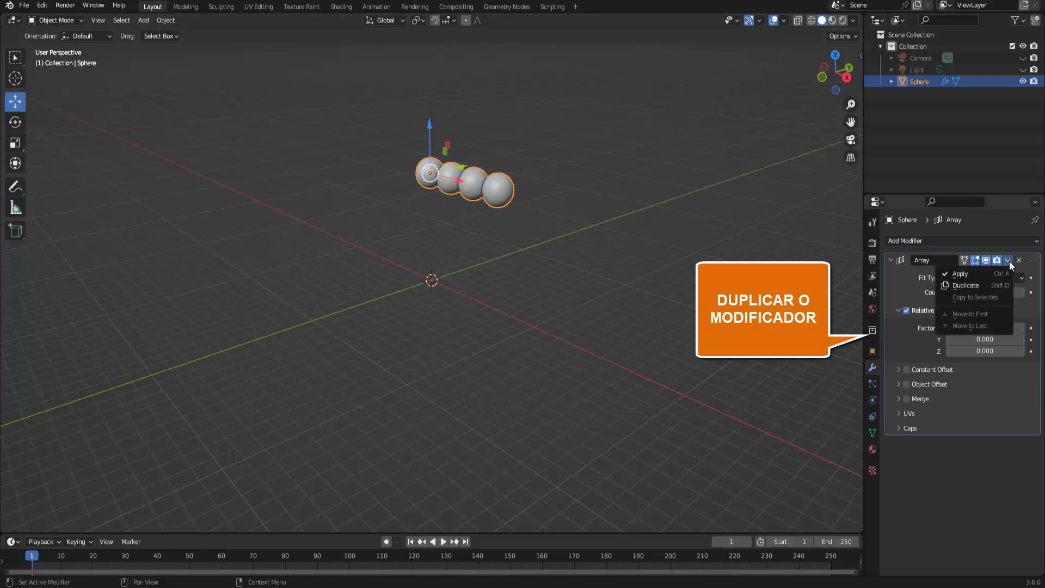
{"action": "left_click", "coordinate": [970, 284]}
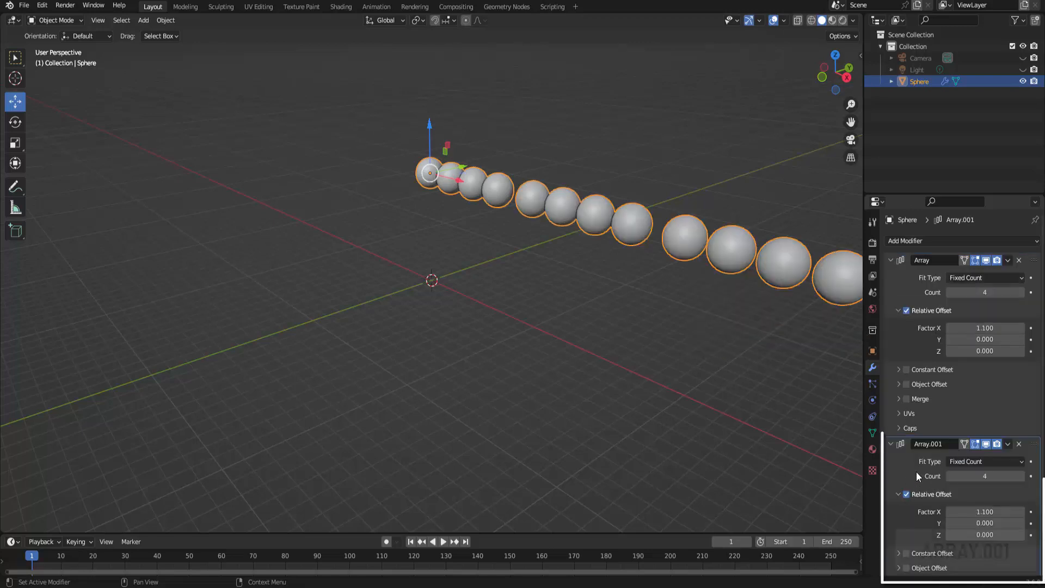
{"action": "left_click", "coordinate": [891, 260]}
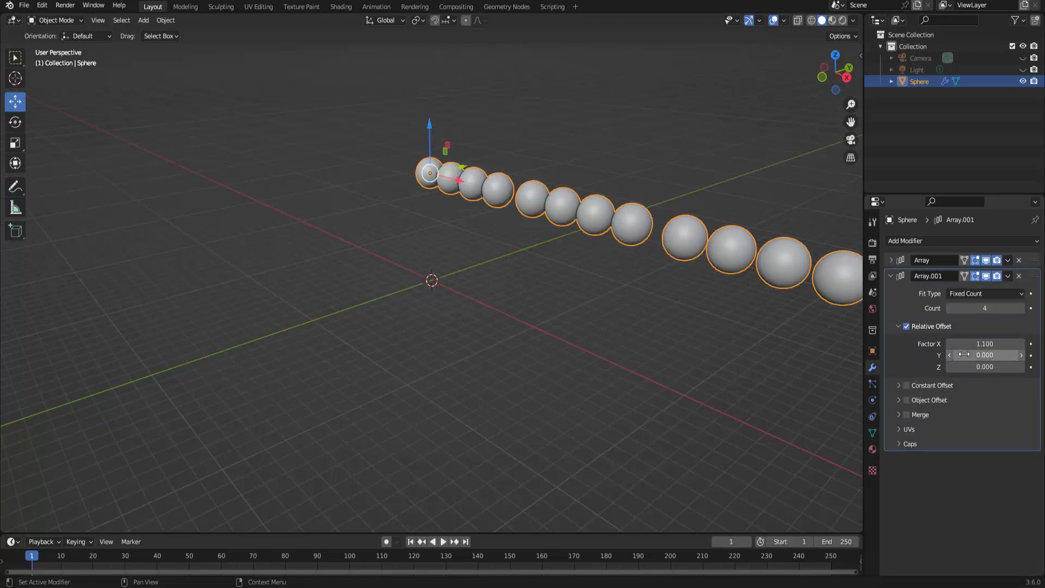
Step: Set the relative offset of Array.001 to 0 on X and 1.1 on Y
{"action": "left_click", "coordinate": [974, 343]}
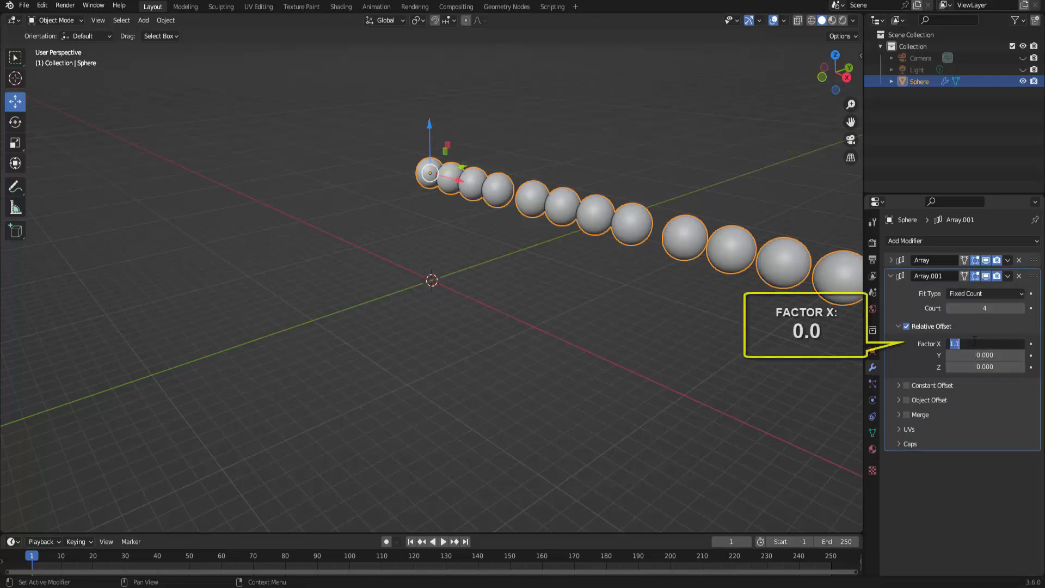
{"action": "type", "text": "0"}
{"action": "key", "text": "Return"}
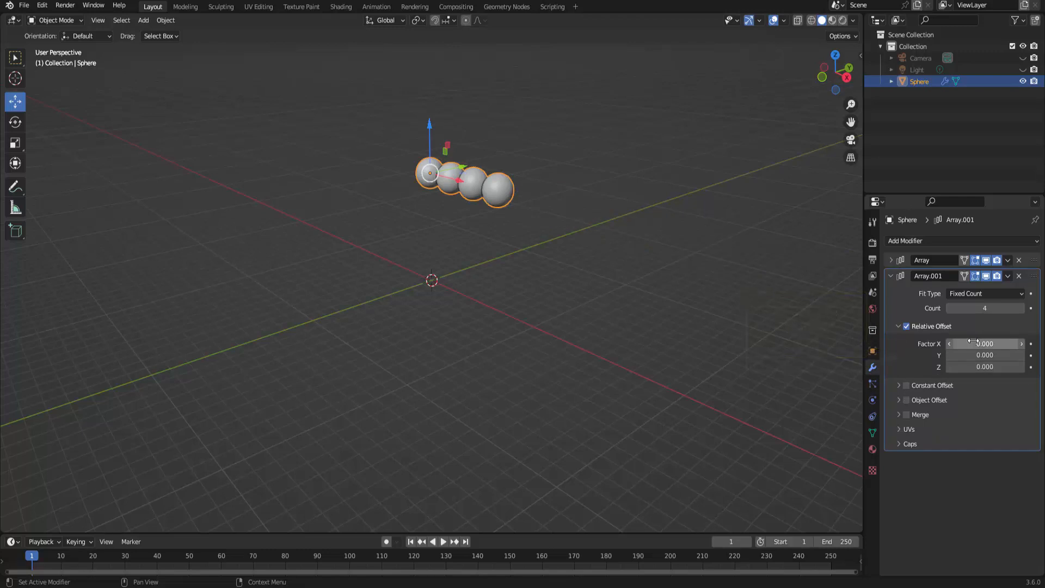
{"action": "left_click", "coordinate": [979, 356]}
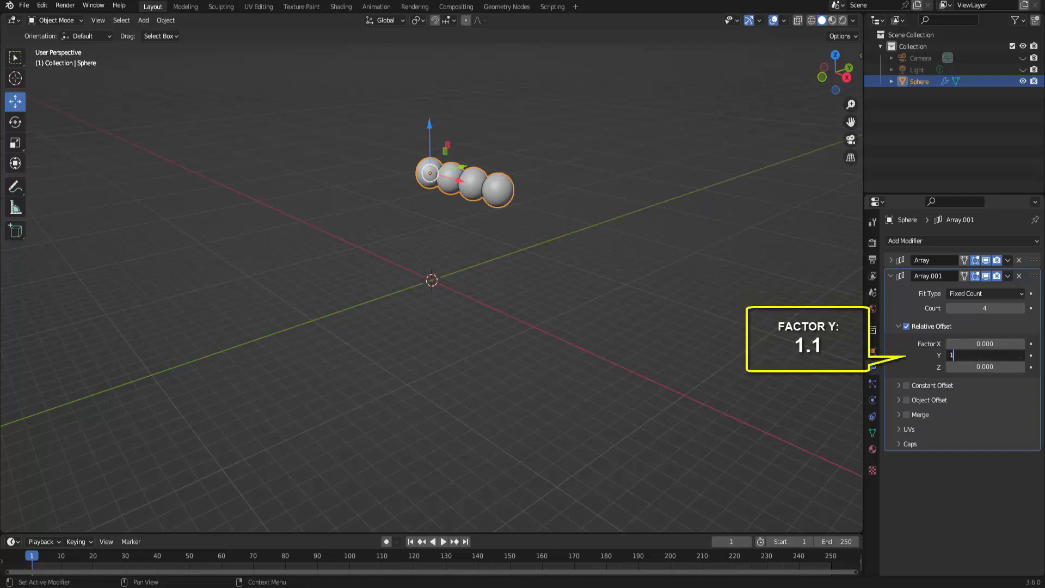
{"action": "type", "text": "1.1"}
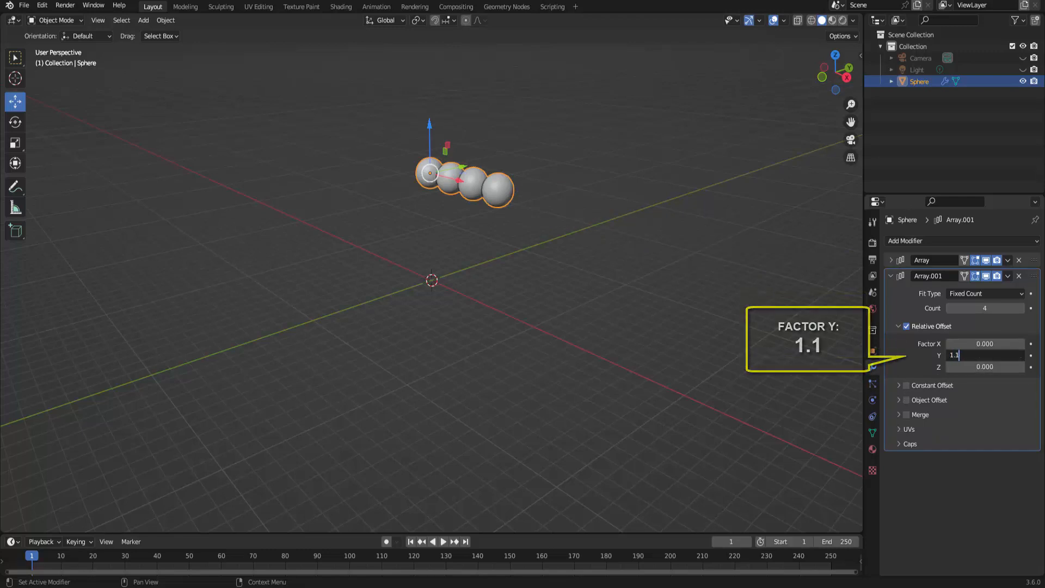
{"action": "key", "text": "Return"}
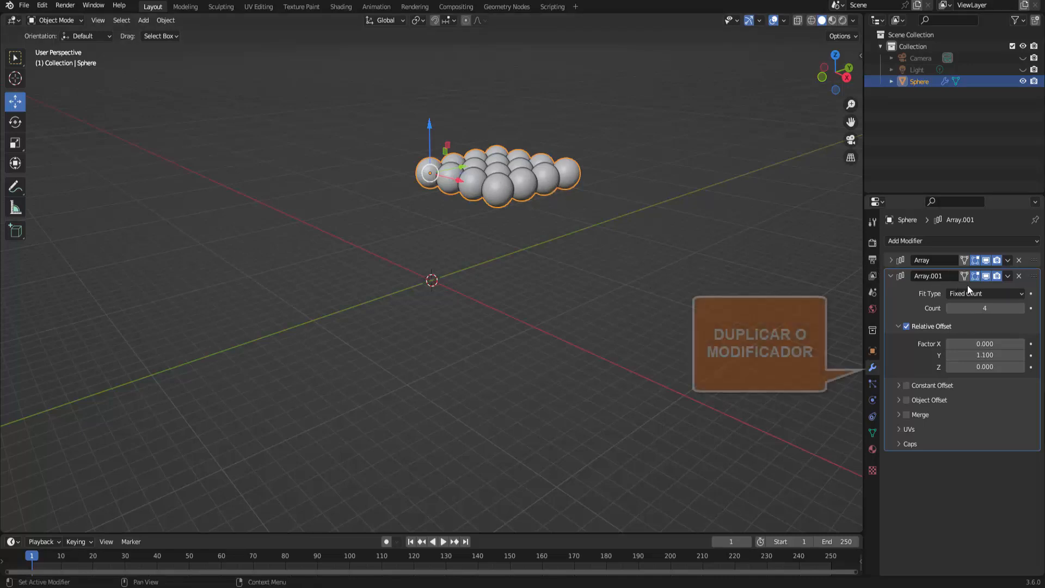
Step: Duplicate the Array.001 modifier and collapse the settings of Array.001
{"action": "left_click", "coordinate": [1007, 276]}
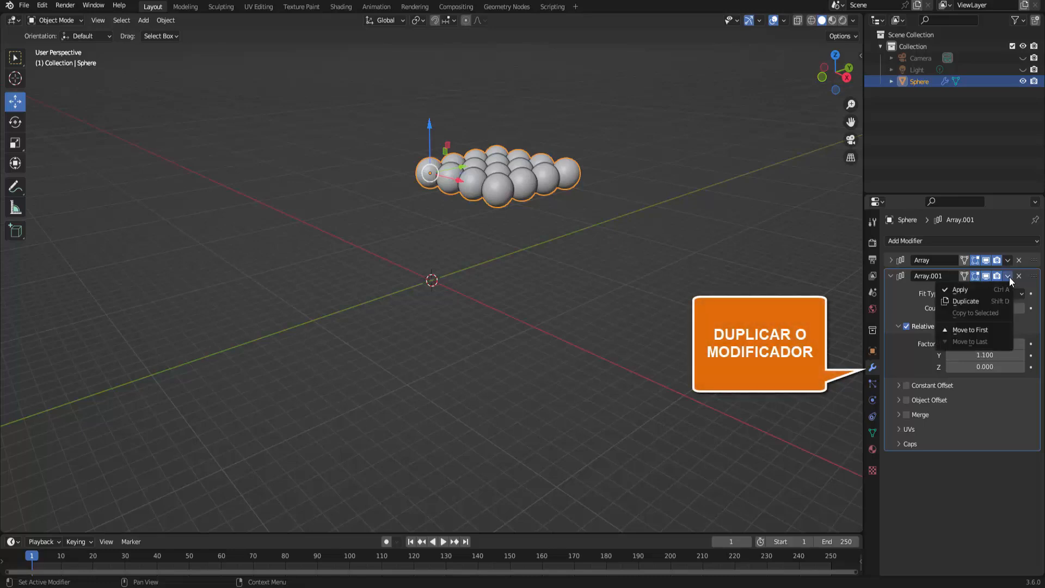
{"action": "left_click", "coordinate": [978, 300]}
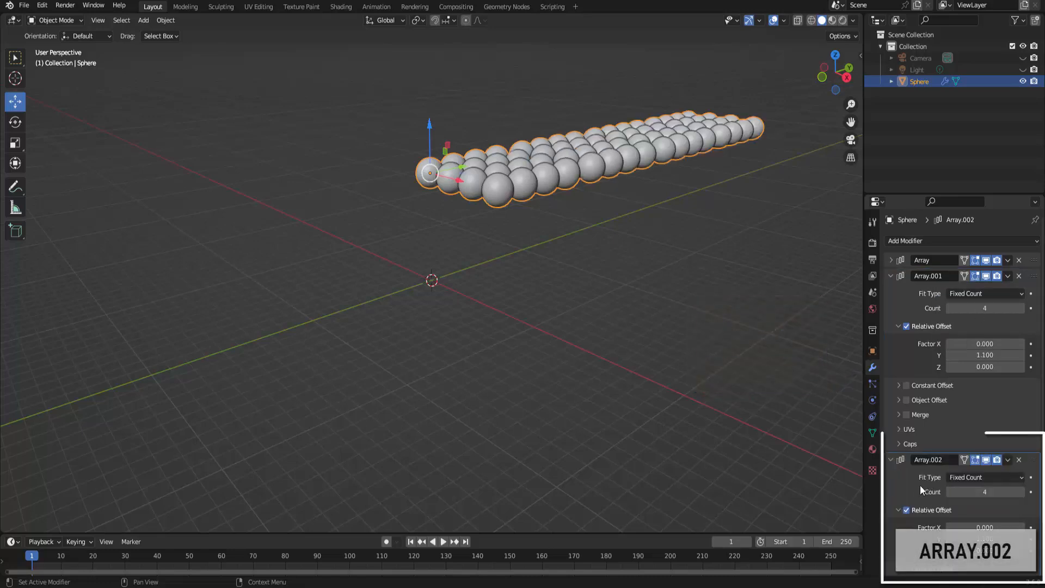
{"action": "left_click", "coordinate": [890, 276]}
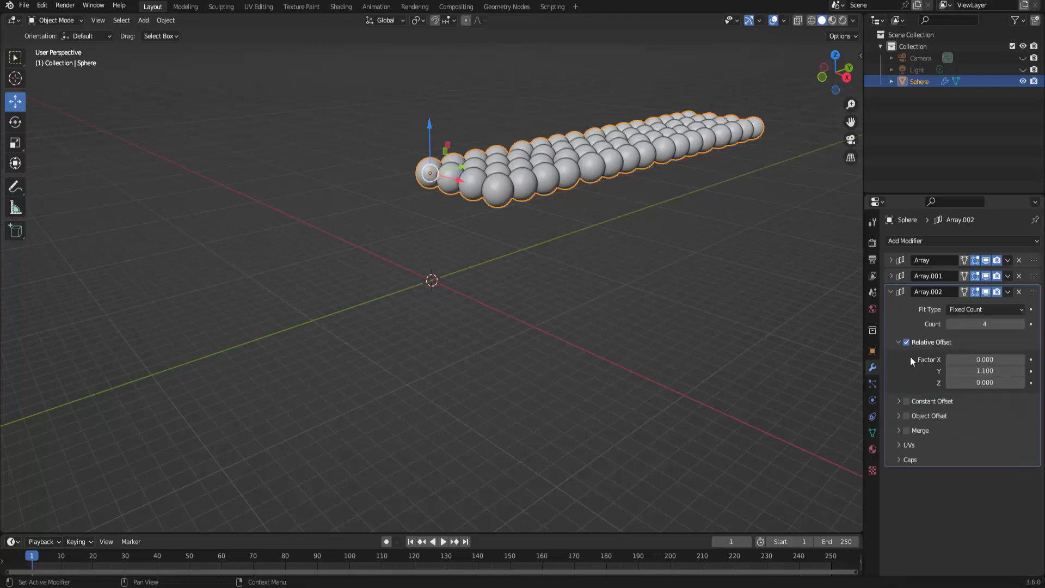
Step: Give Array.002 a relative offset of 0 on Y and 1.1 on Z, with a count of 50
{"action": "left_click", "coordinate": [979, 370]}
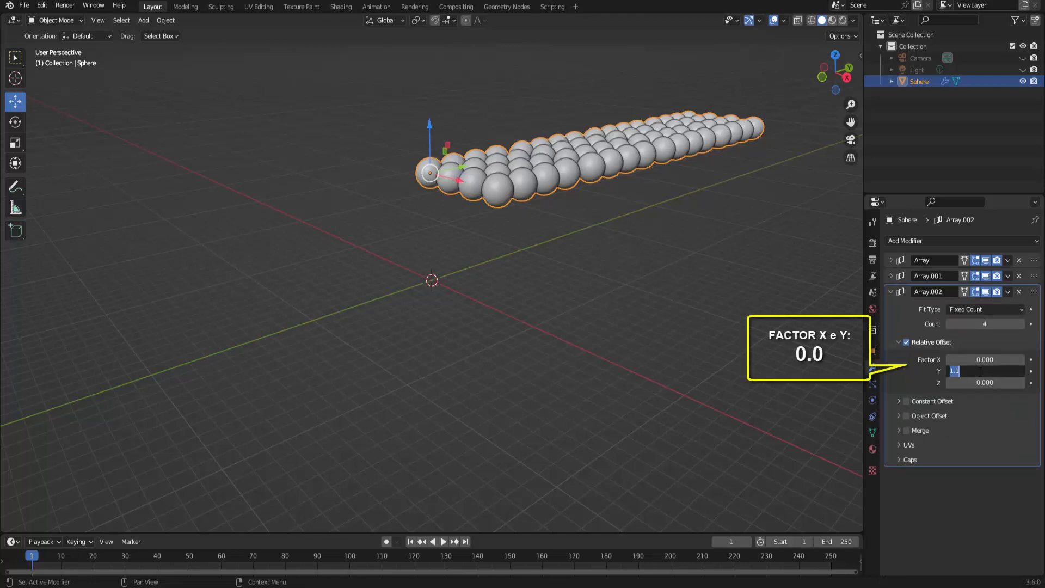
{"action": "key", "text": "Return"}
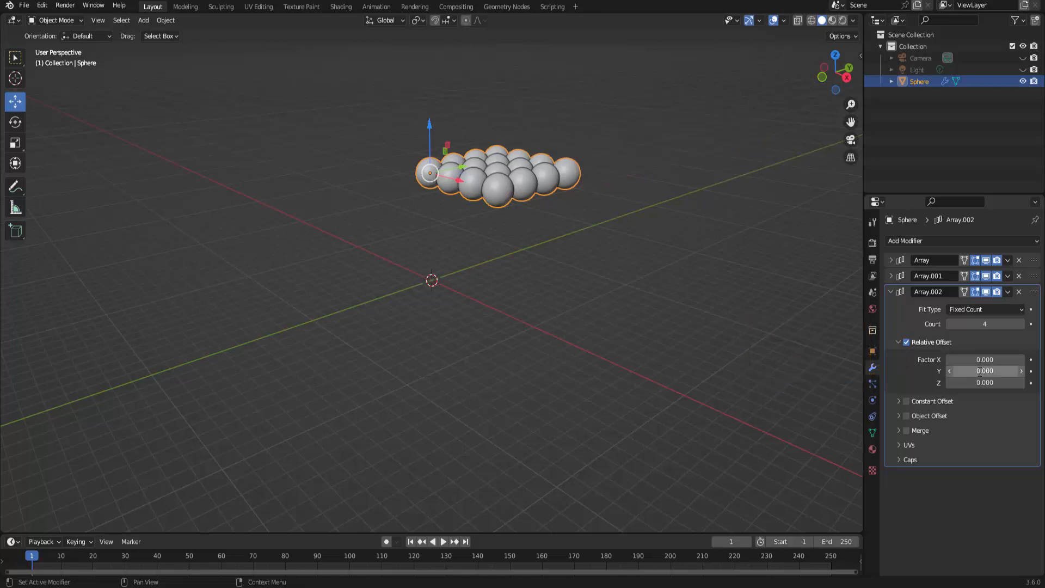
{"action": "left_click", "coordinate": [980, 382]}
{"action": "type", "text": "1"}
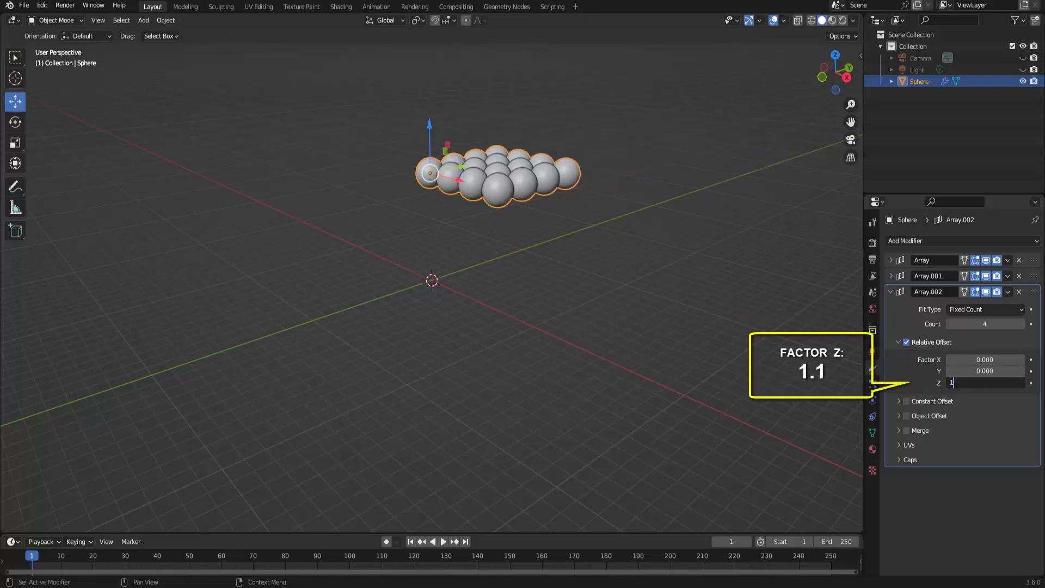
{"action": "type", "text": ".1"}
{"action": "key", "text": "Return"}
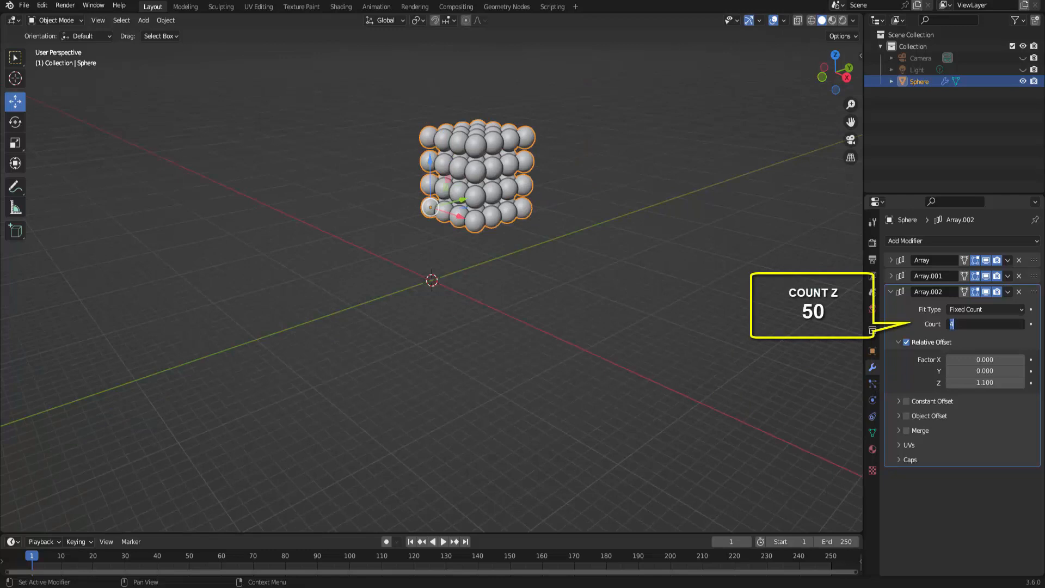
{"action": "type", "text": "50"}
{"action": "key", "text": "Return"}
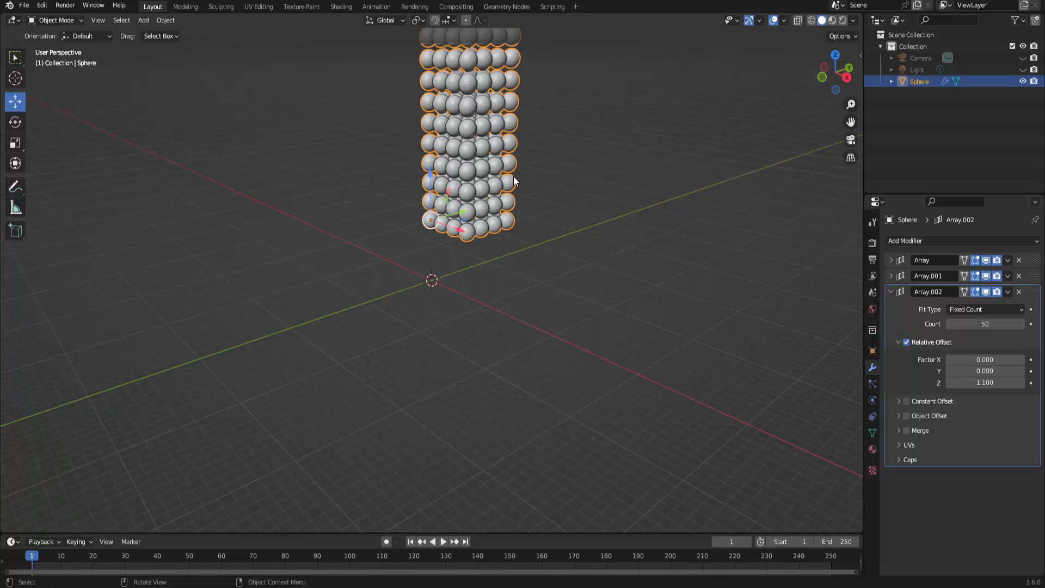
Step: In top view, move the sphere array along X and Y so that it is centred on the world origin
{"action": "left_click", "coordinate": [835, 56]}
{"action": "scroll", "coordinate": [485, 337], "scroll_direction": "up", "scroll_amount": 3}
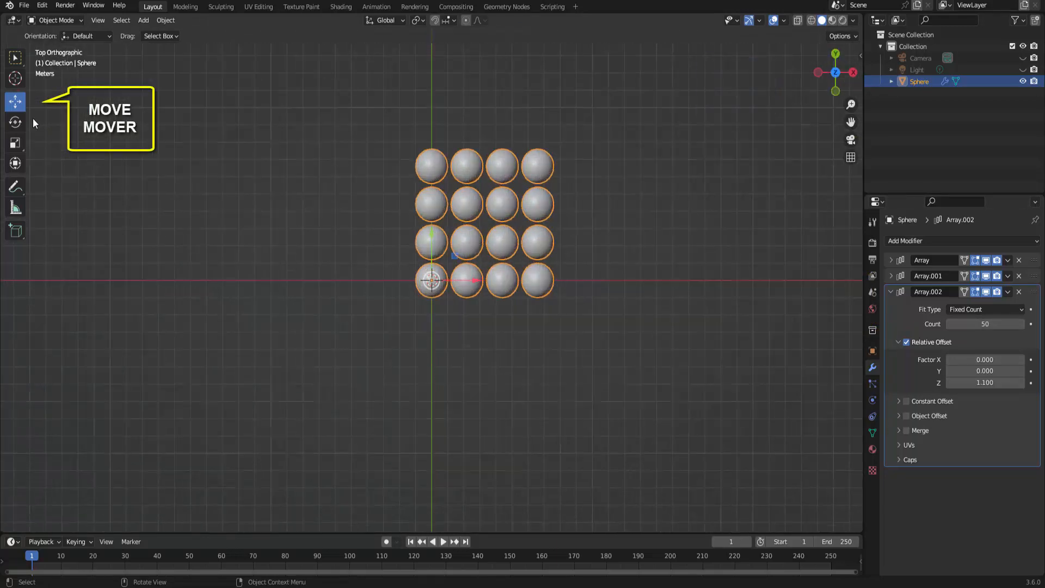
{"action": "left_click_drag", "start_coordinate": [478, 286], "coordinate": [423, 279]}
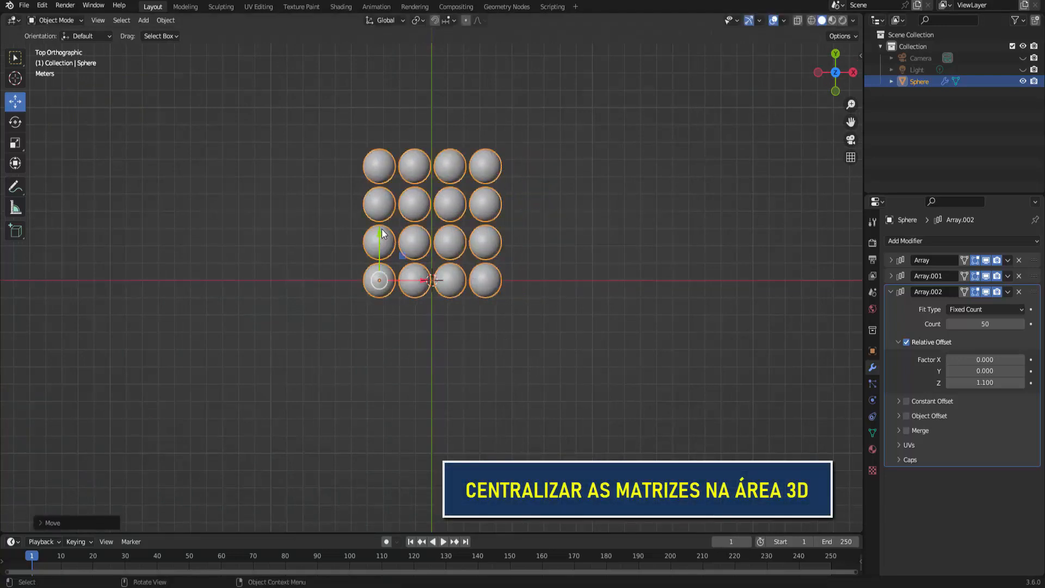
{"action": "left_click_drag", "start_coordinate": [380, 235], "coordinate": [377, 289]}
Step: Apply all the Array modifiers of the sphere column at once by converting its visual geometry to mesh
{"action": "middle_click_drag", "start_coordinate": [377, 288], "coordinate": [595, 249]}
{"action": "scroll", "coordinate": [596, 249], "scroll_direction": "down", "scroll_amount": 5}
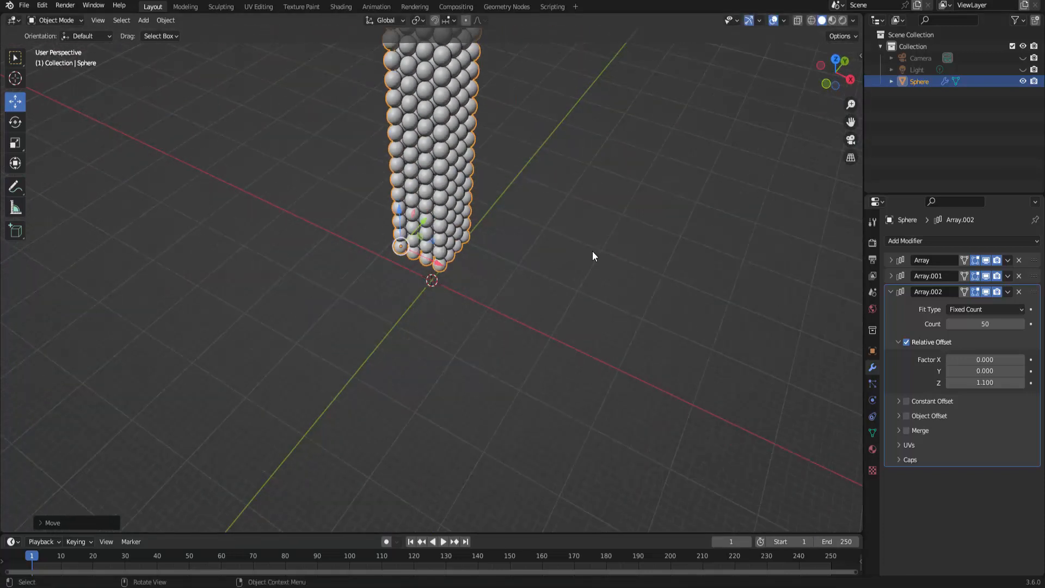
{"action": "scroll", "coordinate": [590, 253], "scroll_direction": "down", "scroll_amount": 3}
{"action": "scroll", "coordinate": [590, 253], "scroll_direction": "up", "scroll_amount": 2}
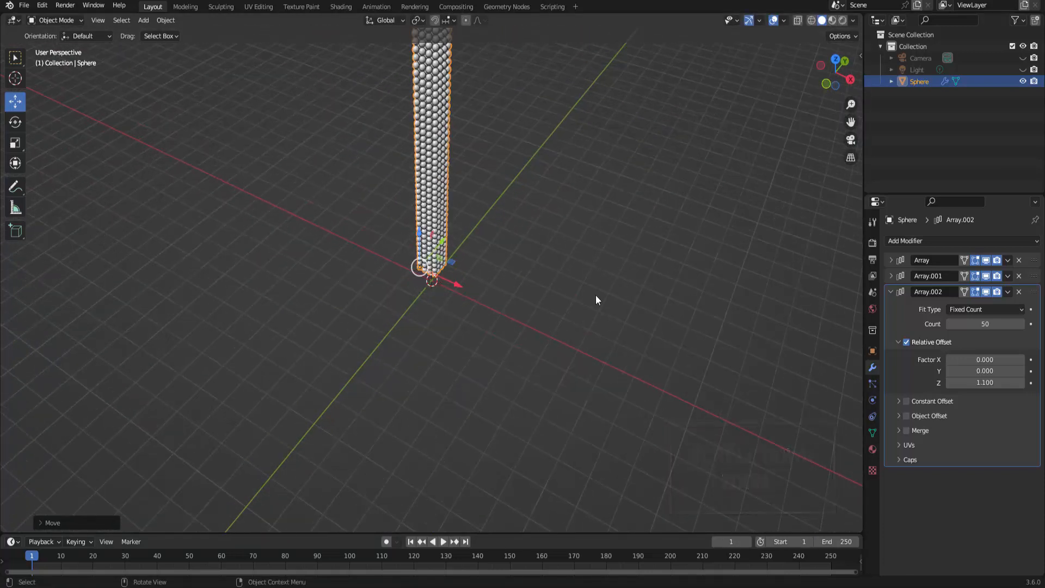
{"action": "middle_click_drag", "start_coordinate": [595, 295], "coordinate": [596, 260]}
{"action": "scroll", "coordinate": [588, 248], "scroll_direction": "up", "scroll_amount": 5}
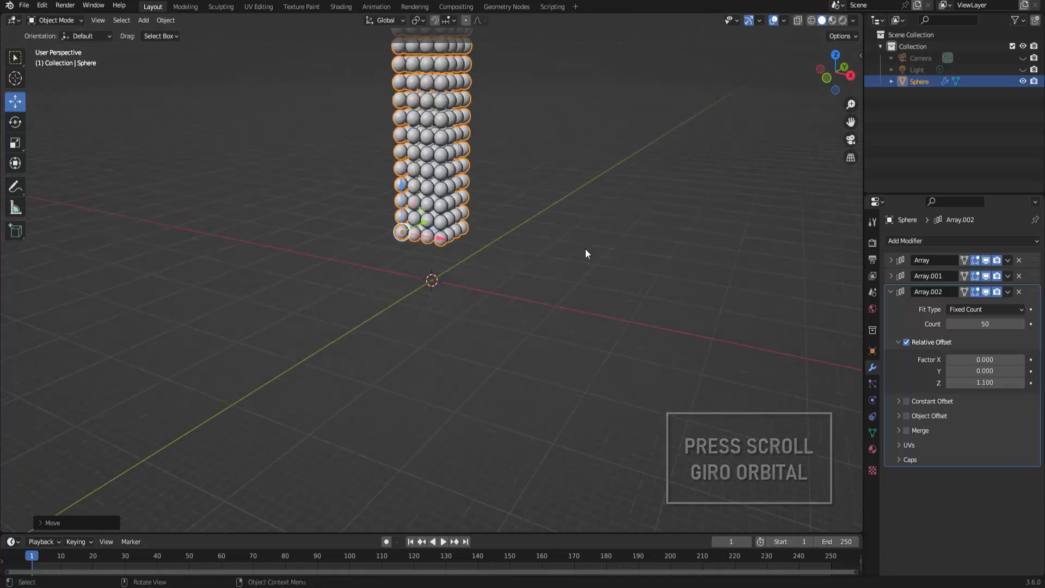
{"action": "scroll", "coordinate": [585, 249], "scroll_direction": "down", "scroll_amount": 1}
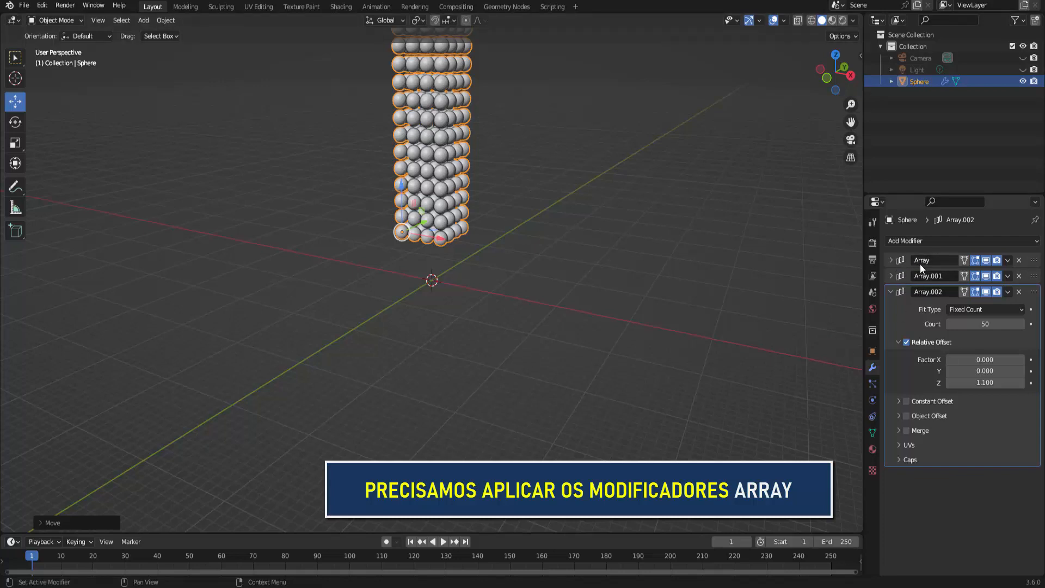
{"action": "left_click", "coordinate": [1008, 261]}
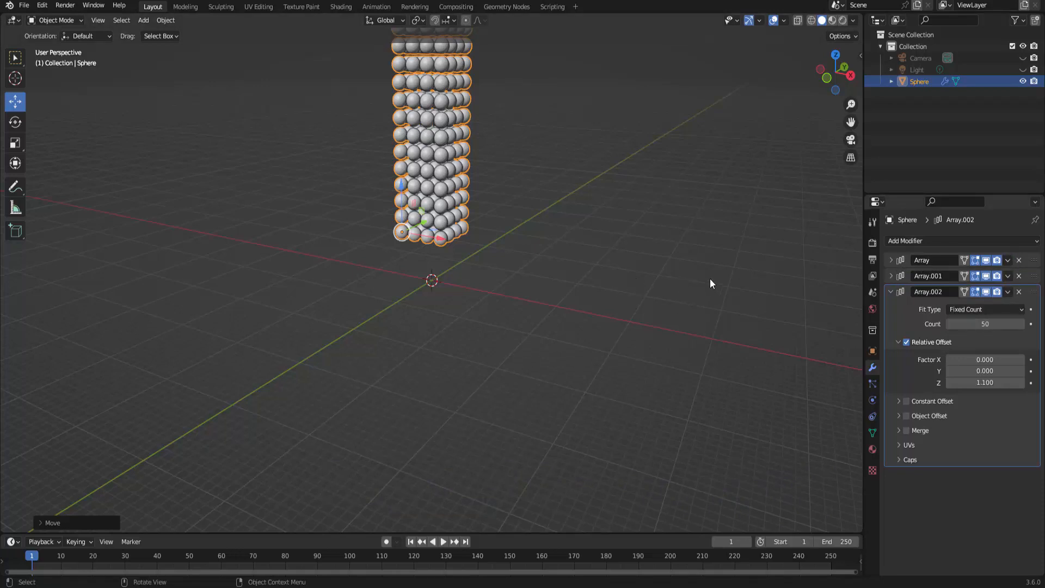
{"action": "key", "text": "ctrl+a"}
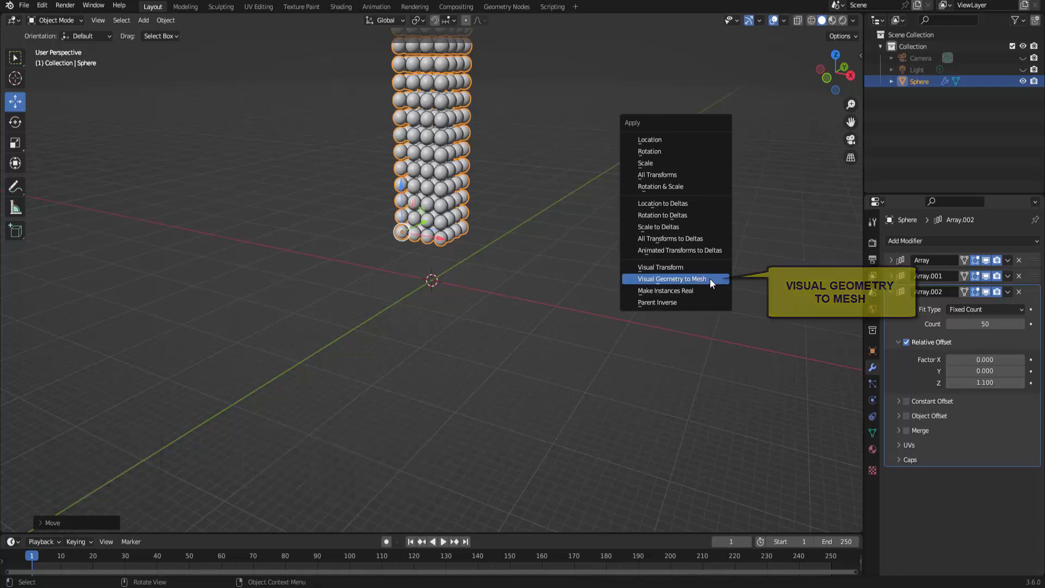
{"action": "left_click", "coordinate": [710, 279]}
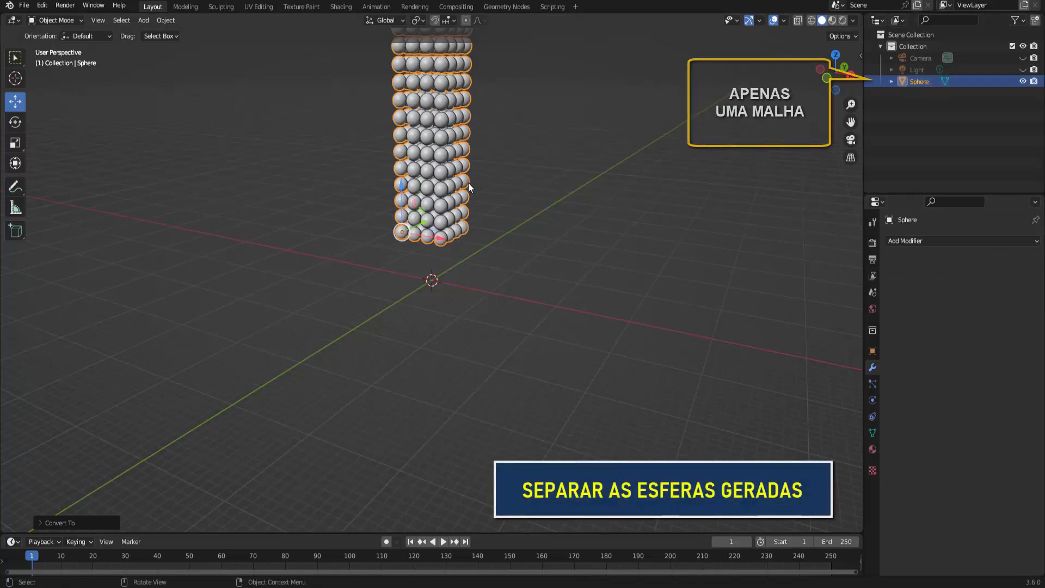
Step: Separate the column mesh by loose parts in Edit Mode so that every sphere is its own object
{"action": "left_click", "coordinate": [61, 20]}
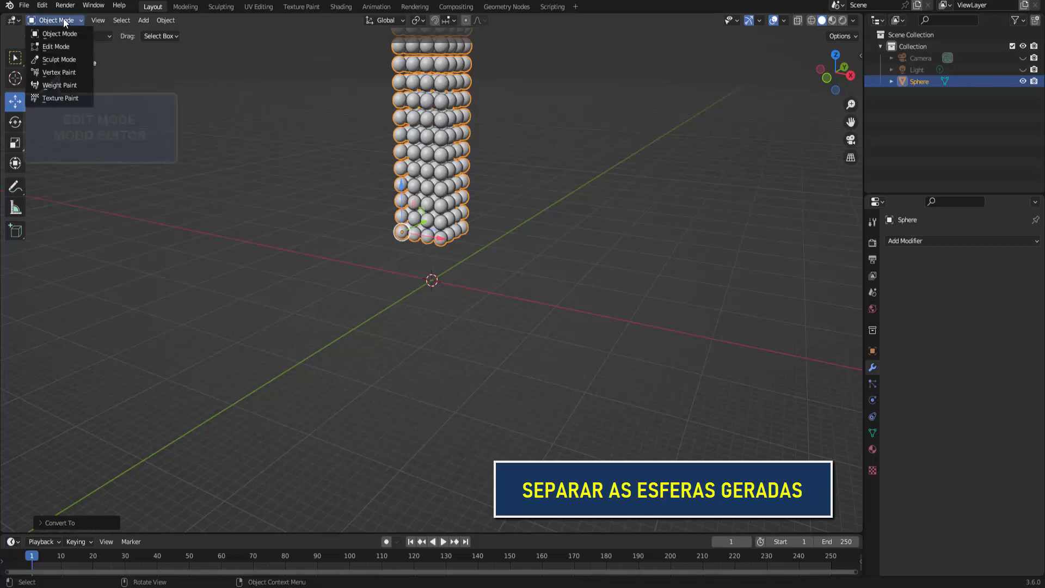
{"action": "left_click", "coordinate": [65, 47]}
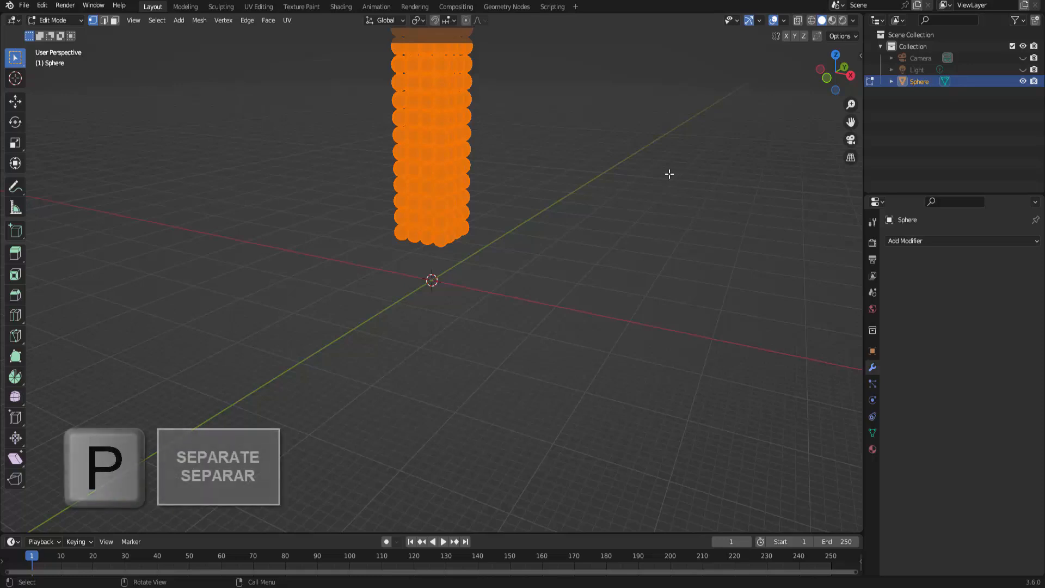
{"action": "key", "text": "p"}
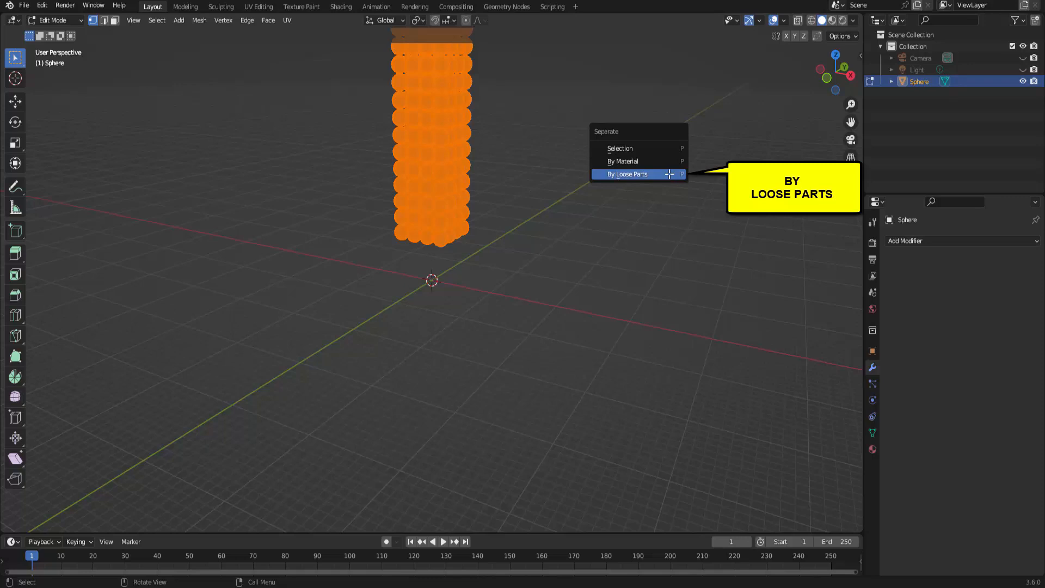
{"action": "left_click", "coordinate": [669, 174]}
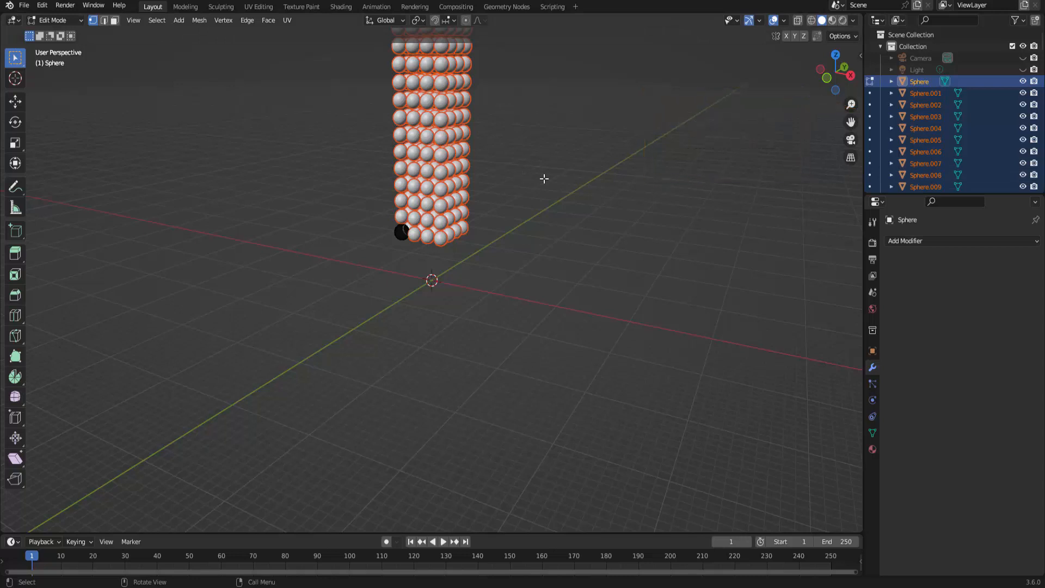
{"action": "scroll", "coordinate": [544, 179], "scroll_direction": "up", "scroll_amount": 4}
{"action": "scroll", "coordinate": [605, 205], "scroll_direction": "down", "scroll_amount": 7}
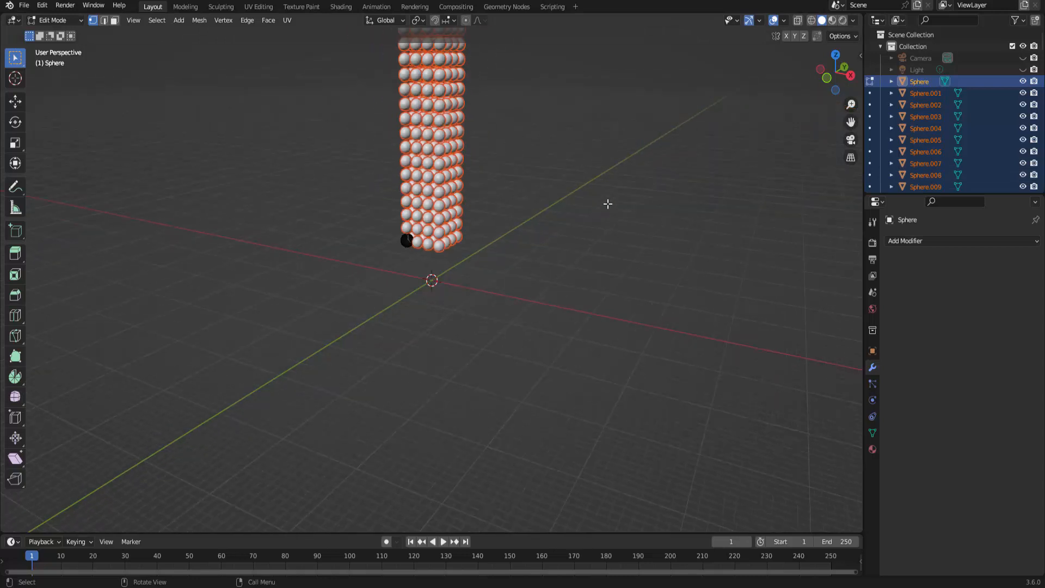
{"action": "scroll", "coordinate": [609, 202], "scroll_direction": "down", "scroll_amount": 2}
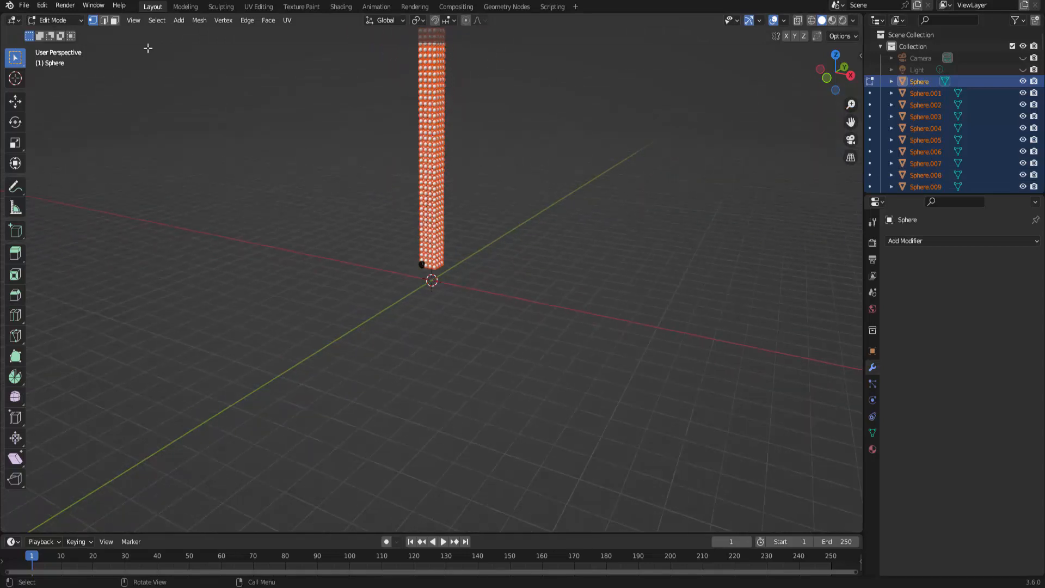
Step: Return to Object Mode and set the transform pivot point to Individual Origins
{"action": "left_click", "coordinate": [52, 19]}
{"action": "left_click", "coordinate": [55, 30]}
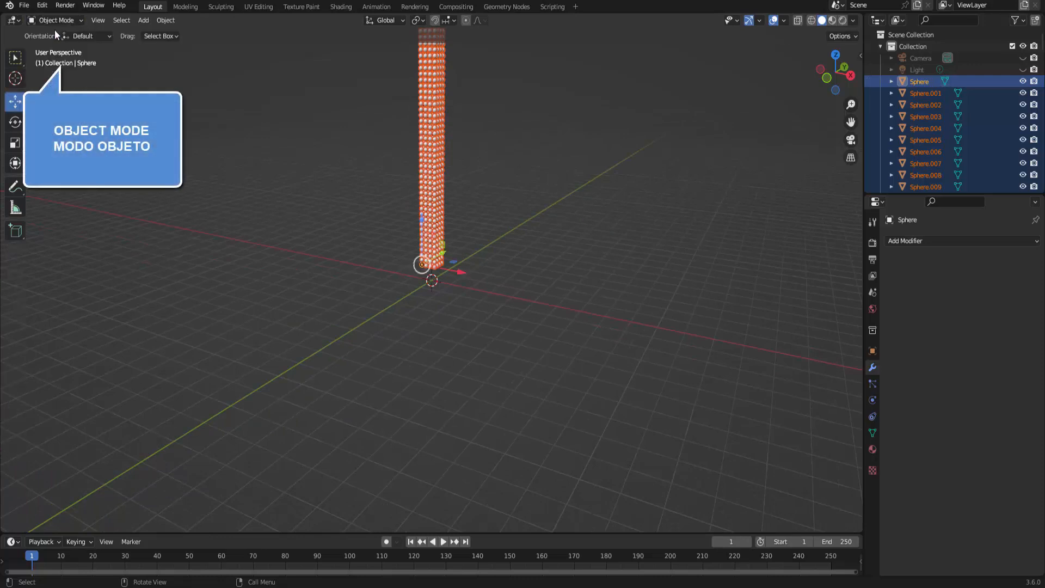
{"action": "scroll", "coordinate": [621, 178], "scroll_direction": "up", "scroll_amount": 4}
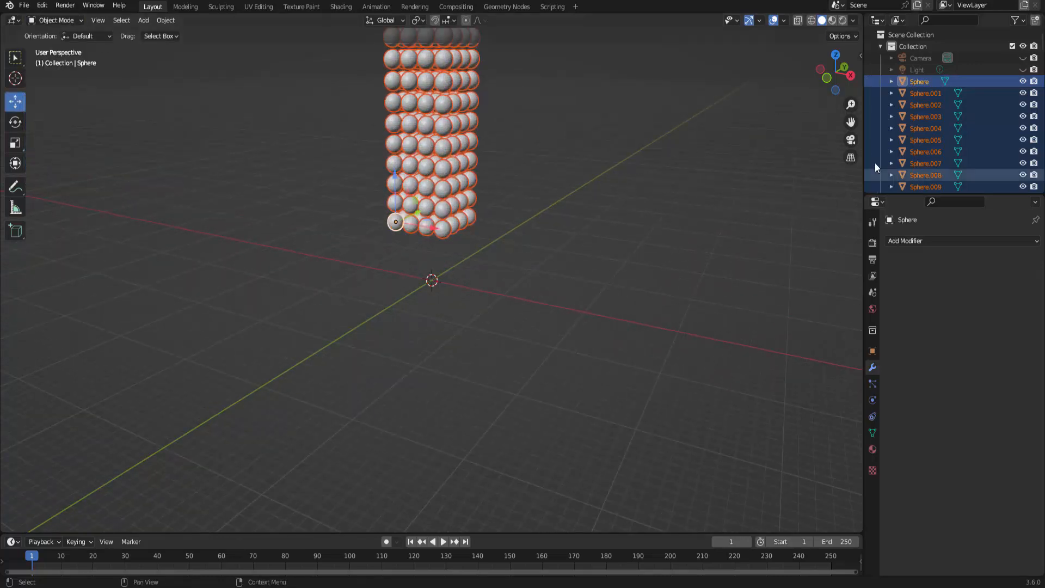
{"action": "left_click_drag", "start_coordinate": [850, 123], "coordinate": [858, 249]}
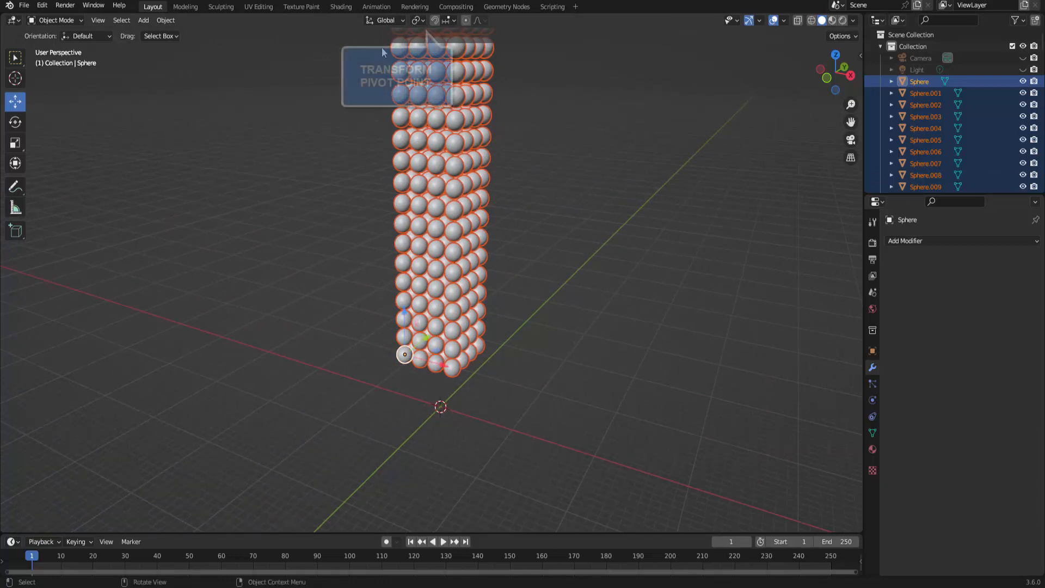
{"action": "left_click", "coordinate": [423, 20]}
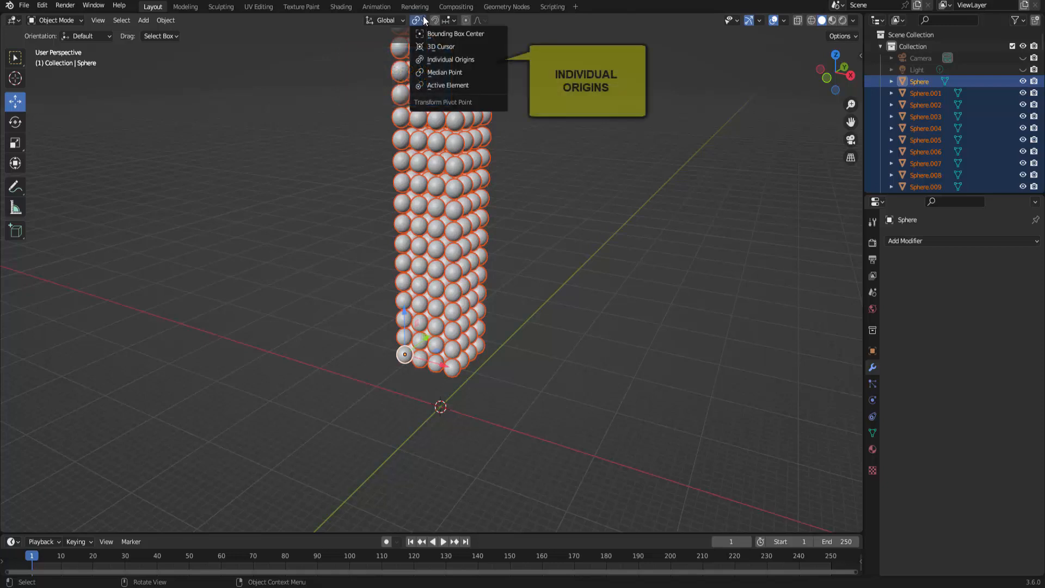
{"action": "left_click", "coordinate": [452, 59]}
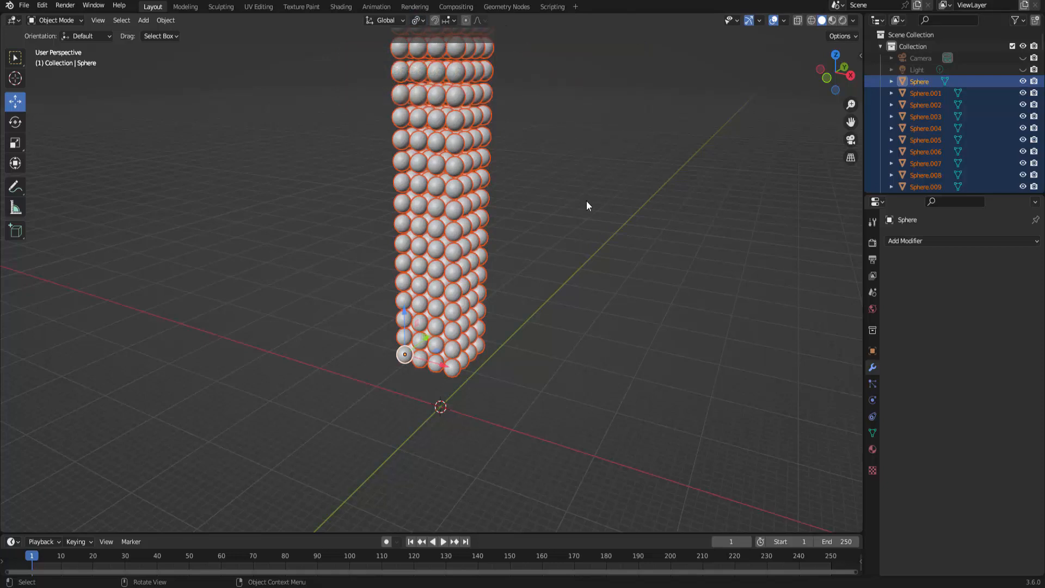
Step: Try rotating two individual spheres of the column to check their pivot point, cancelling each rotation
{"action": "left_click", "coordinate": [453, 234]}
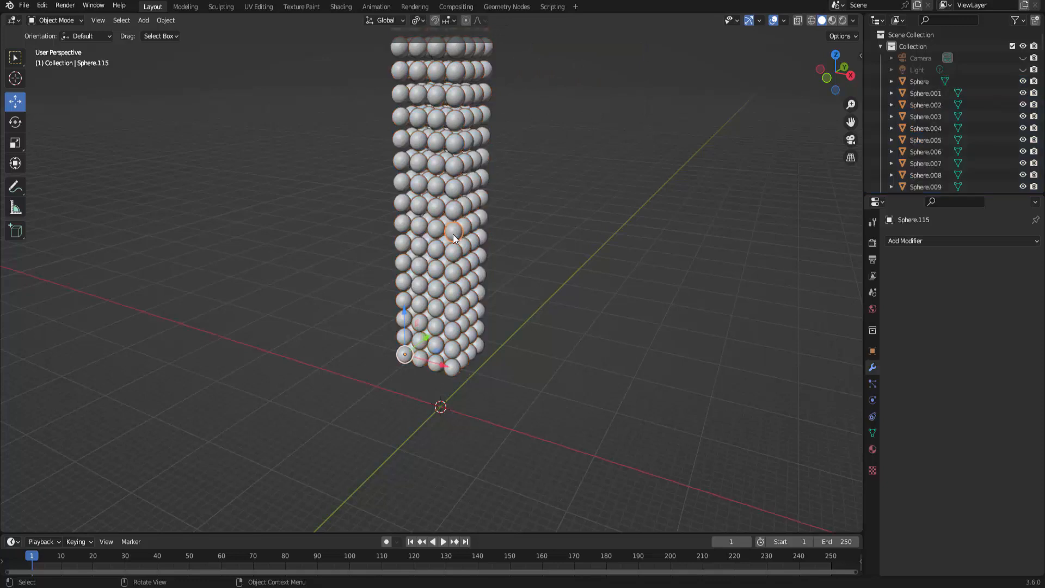
{"action": "key", "text": "r"}
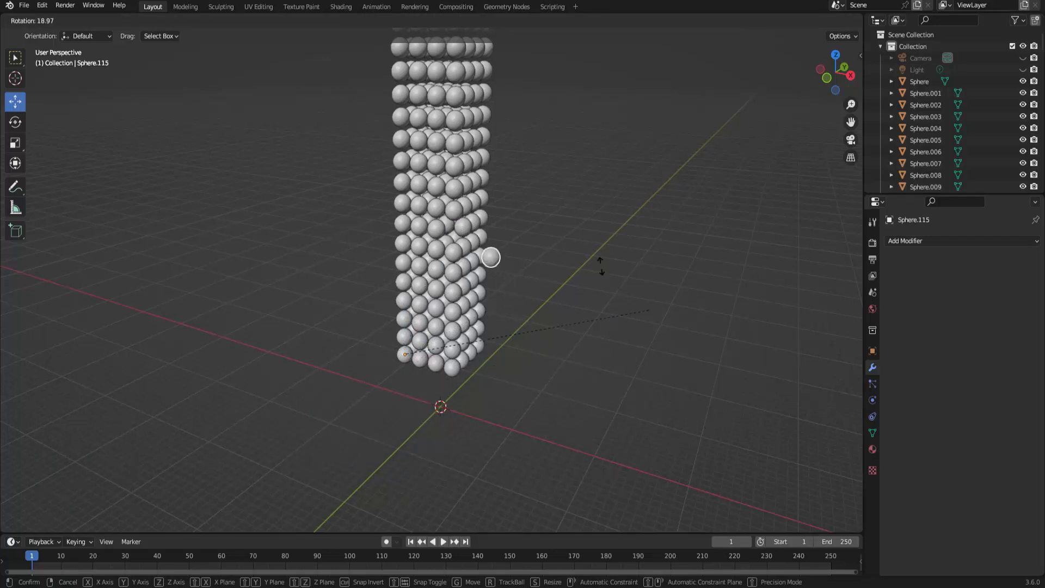
{"action": "left_click", "coordinate": [497, 244]}
{"action": "left_click", "coordinate": [476, 243]}
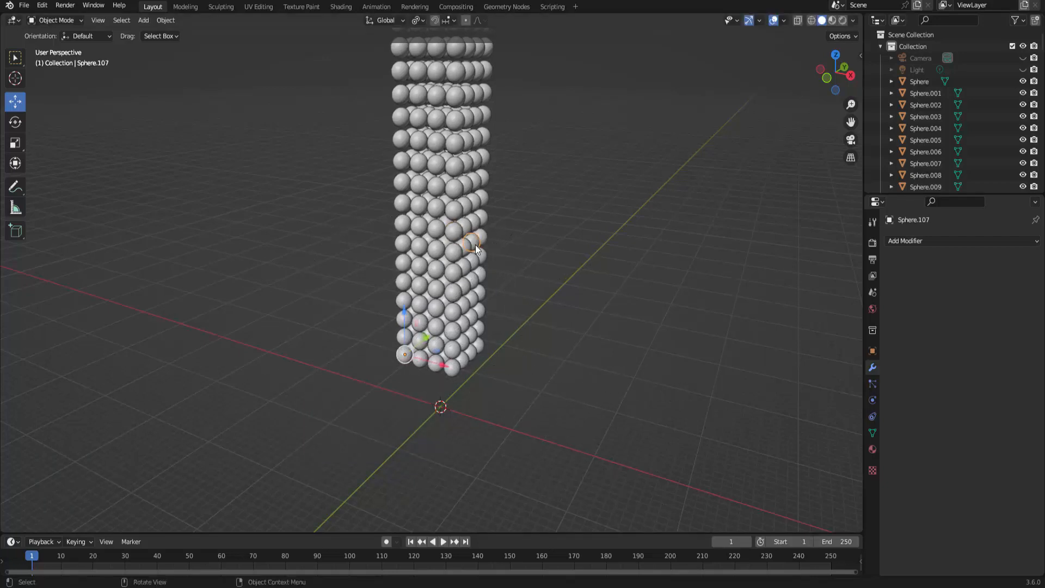
{"action": "key", "text": "r"}
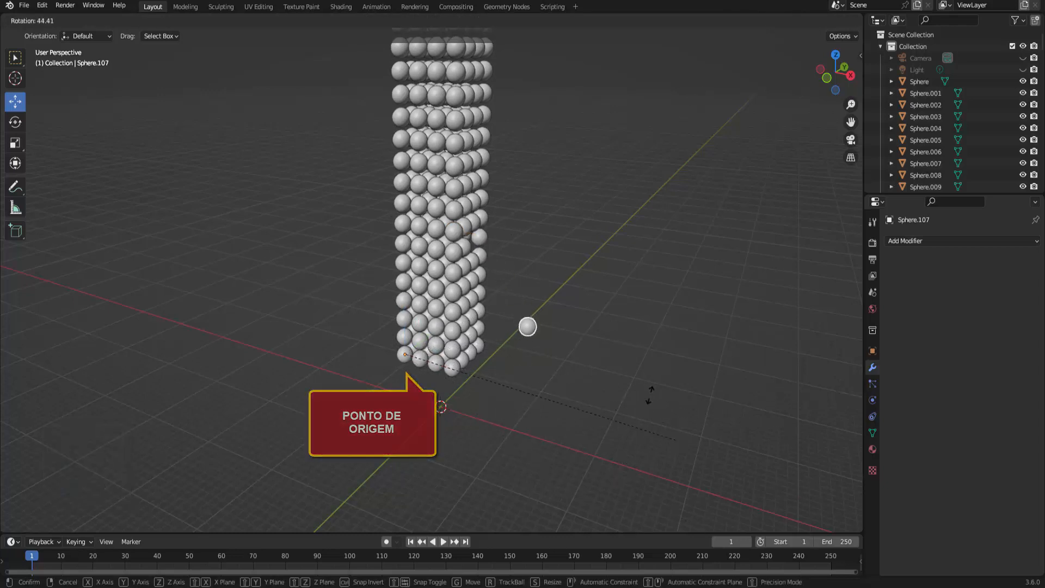
{"action": "right_click", "coordinate": [617, 409]}
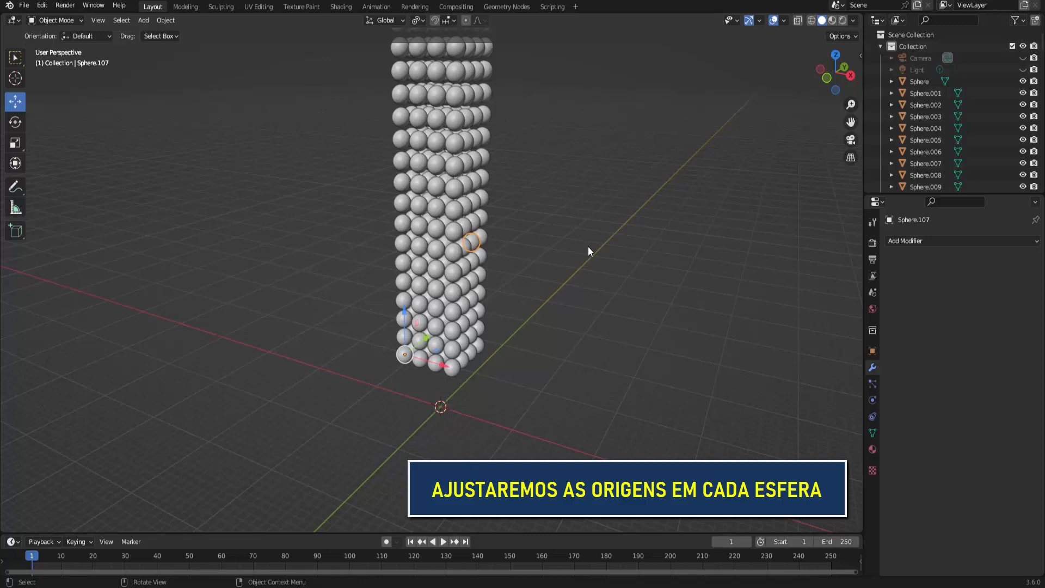
Step: Select all the spheres and set each one's origin to its geometry
{"action": "key", "text": "a"}
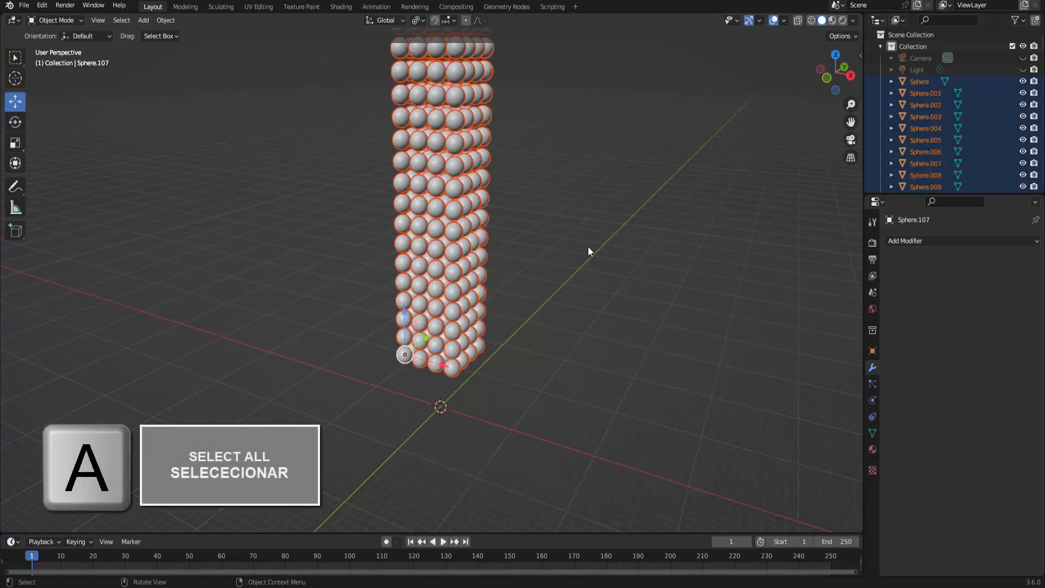
{"action": "right_click", "coordinate": [684, 162]}
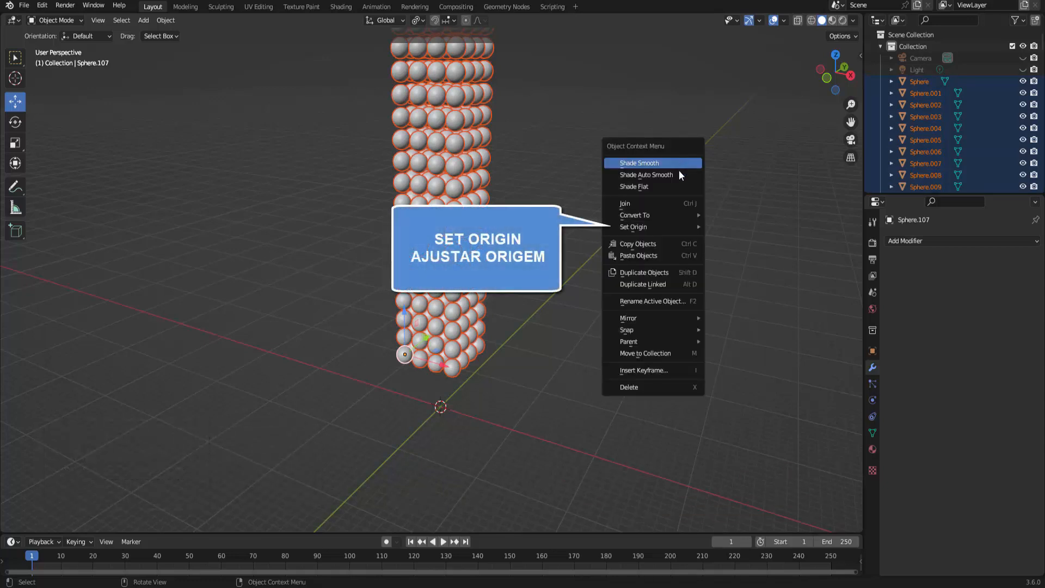
{"action": "mouse_move", "coordinate": [653, 227]}
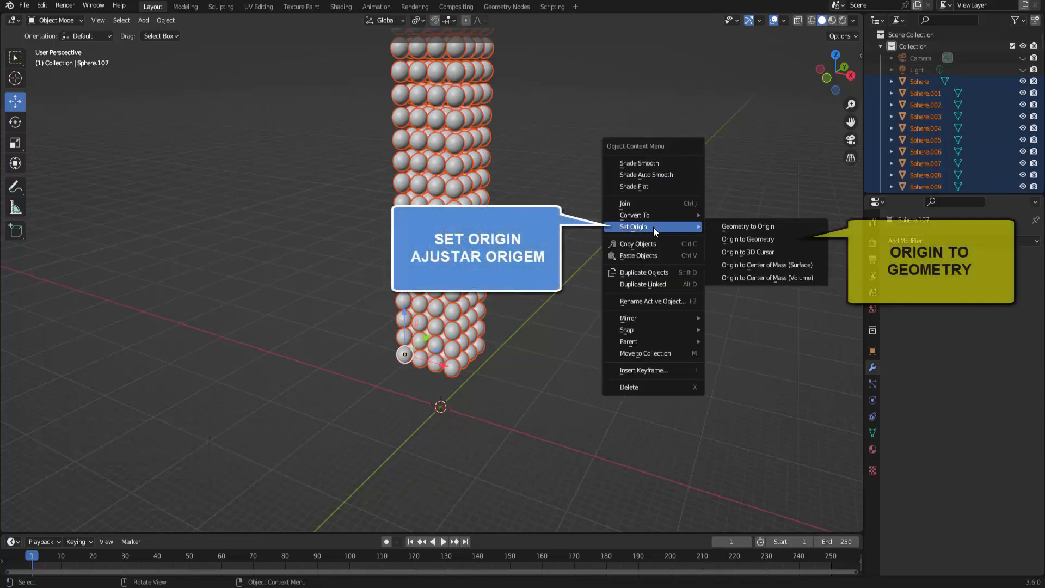
{"action": "left_click", "coordinate": [755, 239]}
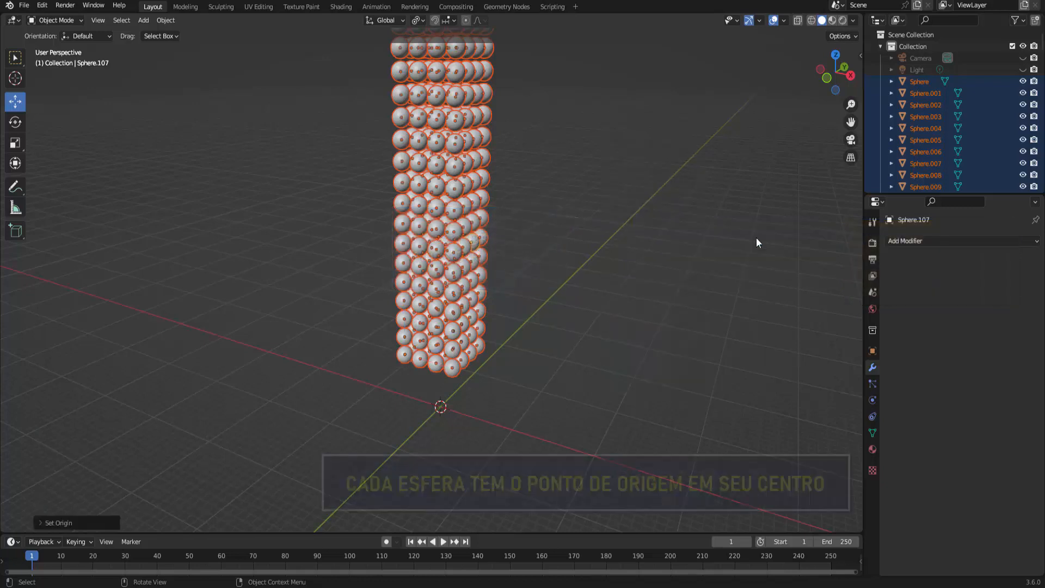
Step: Check that single spheres have their own origin by test-moving one, cancelling the move and selecting another
{"action": "left_click", "coordinate": [468, 210]}
{"action": "key", "text": "g"}
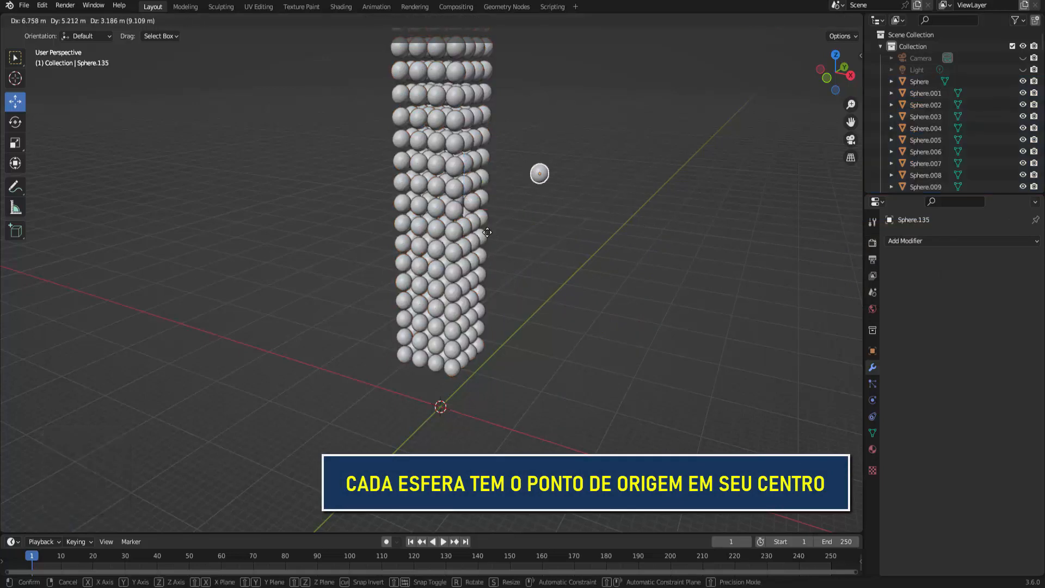
{"action": "right_click", "coordinate": [535, 217]}
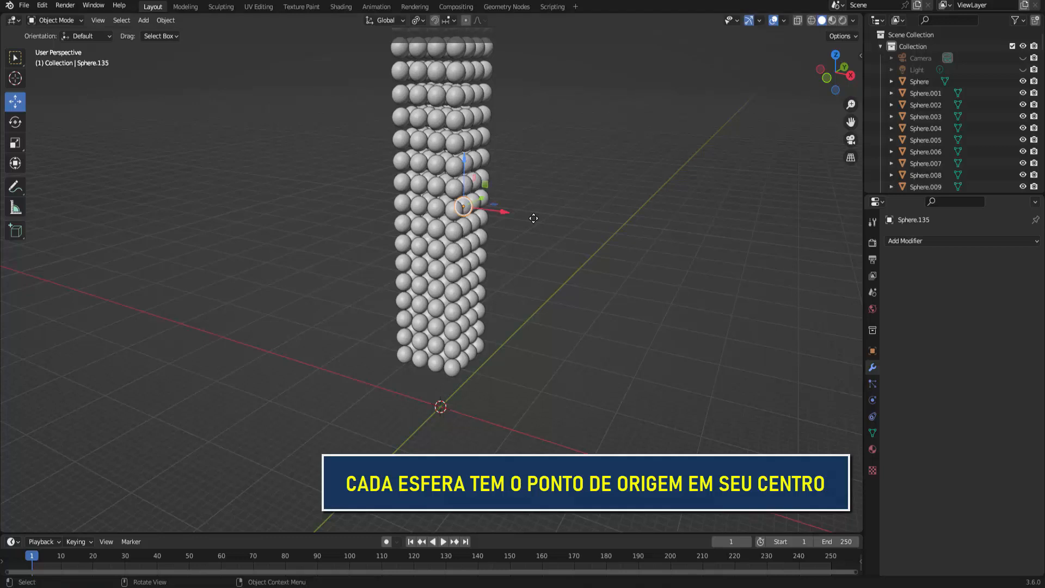
{"action": "left_click", "coordinate": [468, 267]}
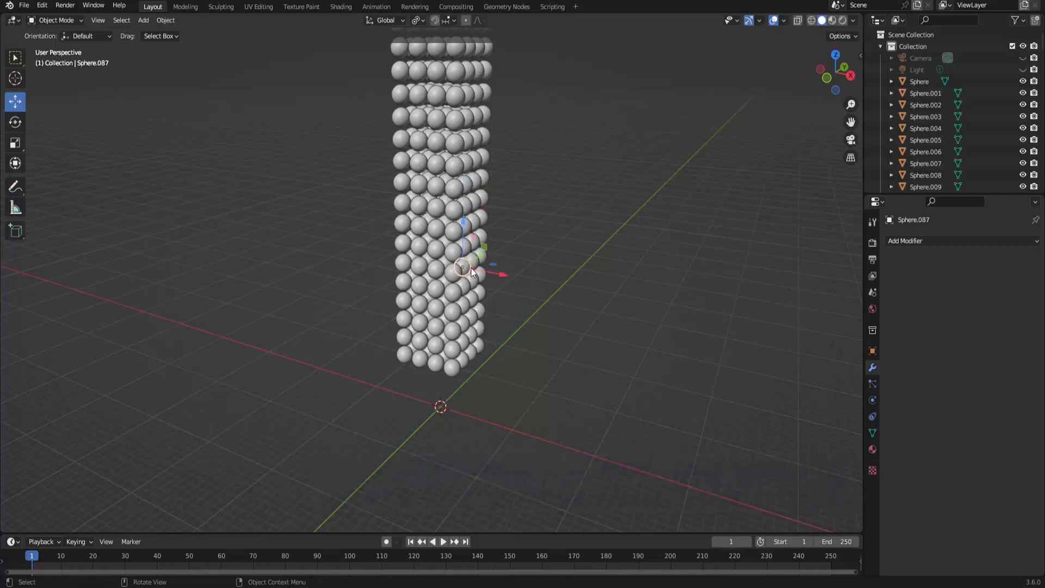
{"action": "left_click", "coordinate": [574, 285]}
Step: Add a plane mesh at the world origin beneath the sphere column and deselect it
{"action": "scroll", "coordinate": [553, 259], "scroll_direction": "down", "scroll_amount": 2}
{"action": "scroll", "coordinate": [549, 260], "scroll_direction": "up", "scroll_amount": 4}
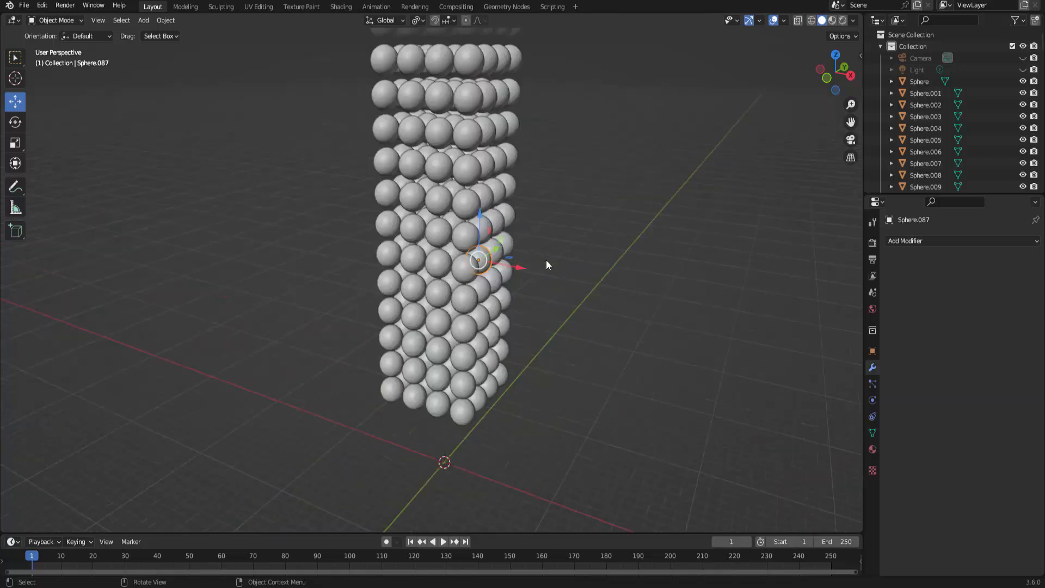
{"action": "scroll", "coordinate": [547, 260], "scroll_direction": "down", "scroll_amount": 3}
{"action": "scroll", "coordinate": [546, 260], "scroll_direction": "down", "scroll_amount": 1}
{"action": "scroll", "coordinate": [539, 238], "scroll_direction": "down", "scroll_amount": 1}
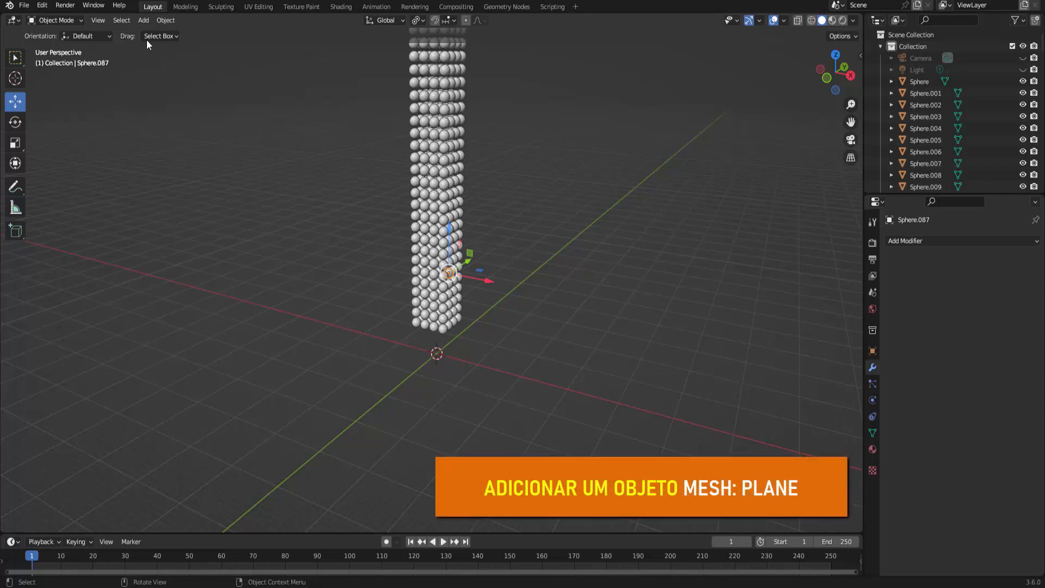
{"action": "left_click", "coordinate": [144, 20]}
{"action": "mouse_move", "coordinate": [176, 32]}
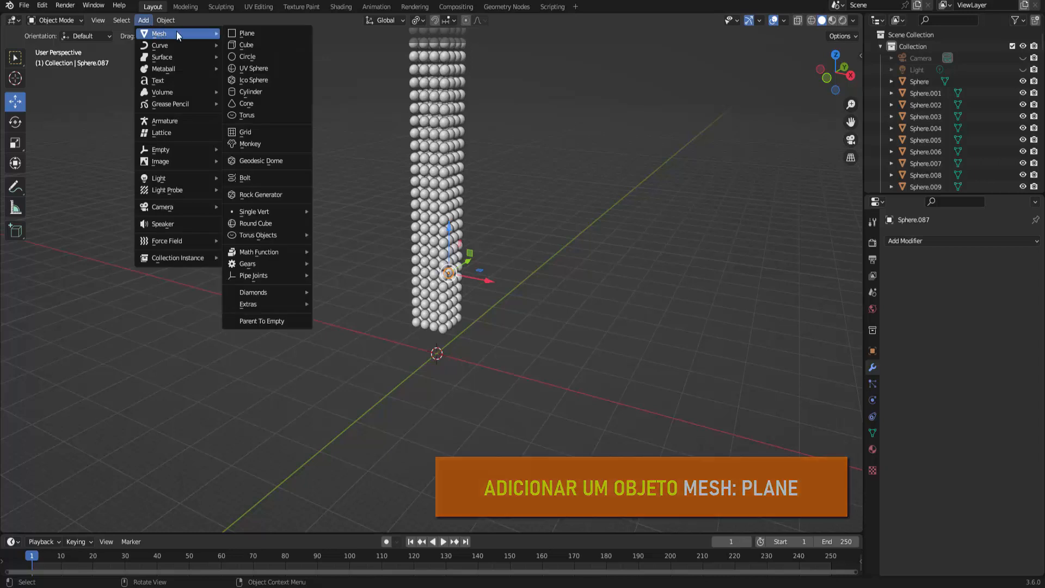
{"action": "left_click", "coordinate": [242, 32]}
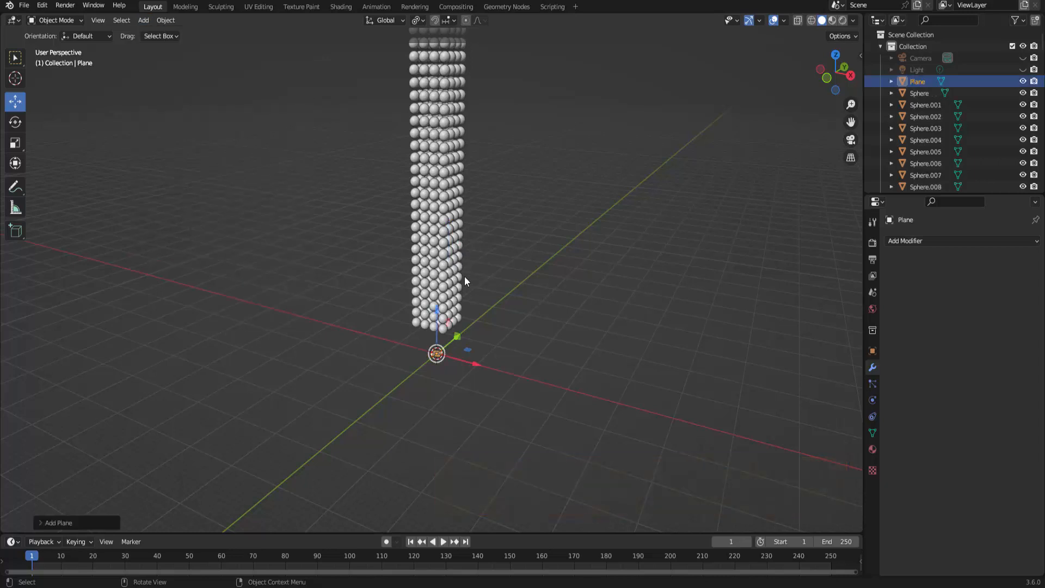
{"action": "scroll", "coordinate": [534, 297], "scroll_direction": "down", "scroll_amount": 1}
{"action": "left_click", "coordinate": [535, 296]}
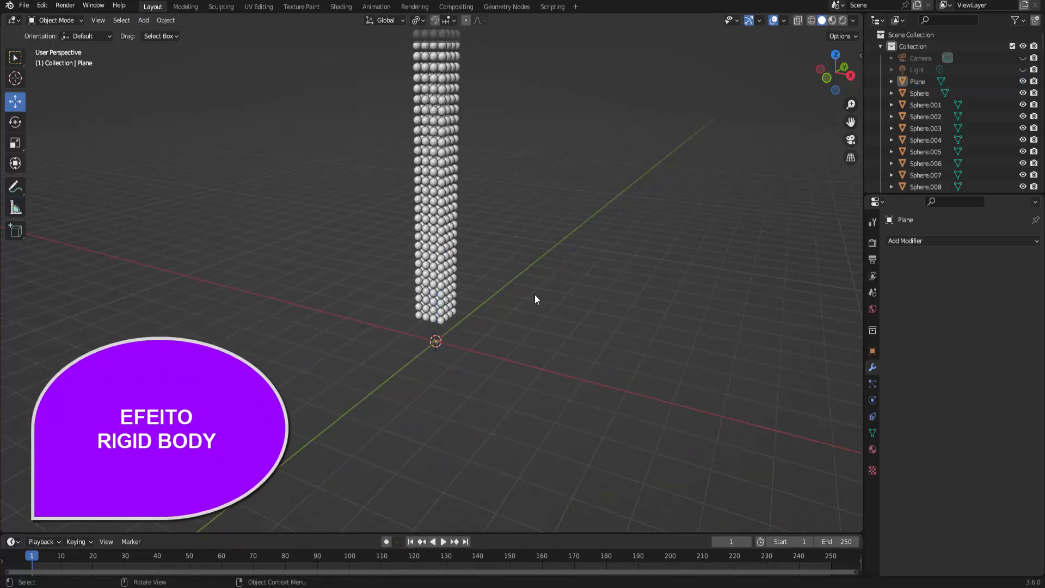
Step: Make the sphere at the column's lowest corner an active rigid body with a Sphere collision shape
{"action": "left_click", "coordinate": [418, 315]}
{"action": "scroll", "coordinate": [488, 301], "scroll_direction": "up", "scroll_amount": 6}
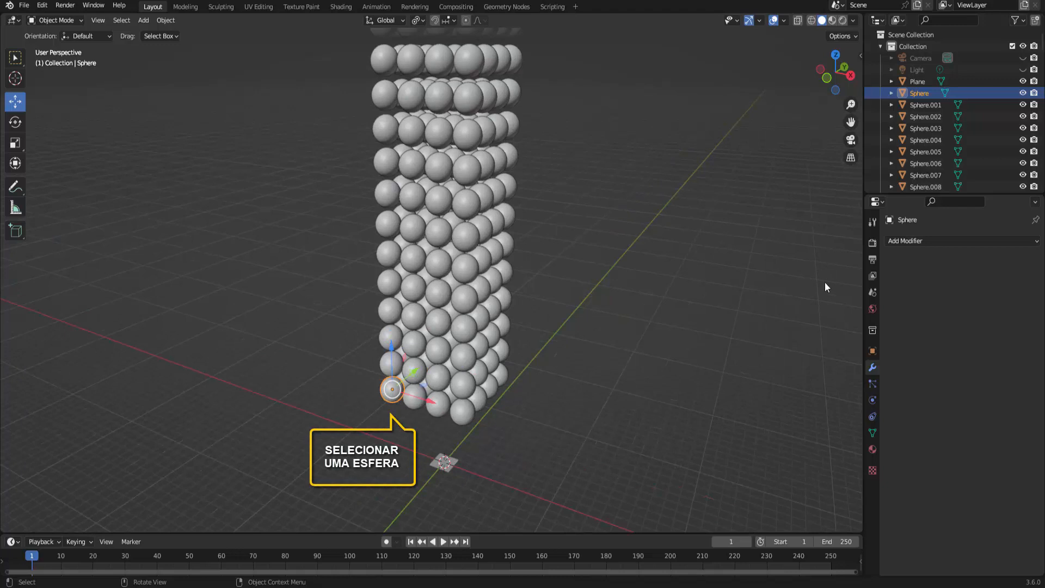
{"action": "left_click", "coordinate": [873, 400]}
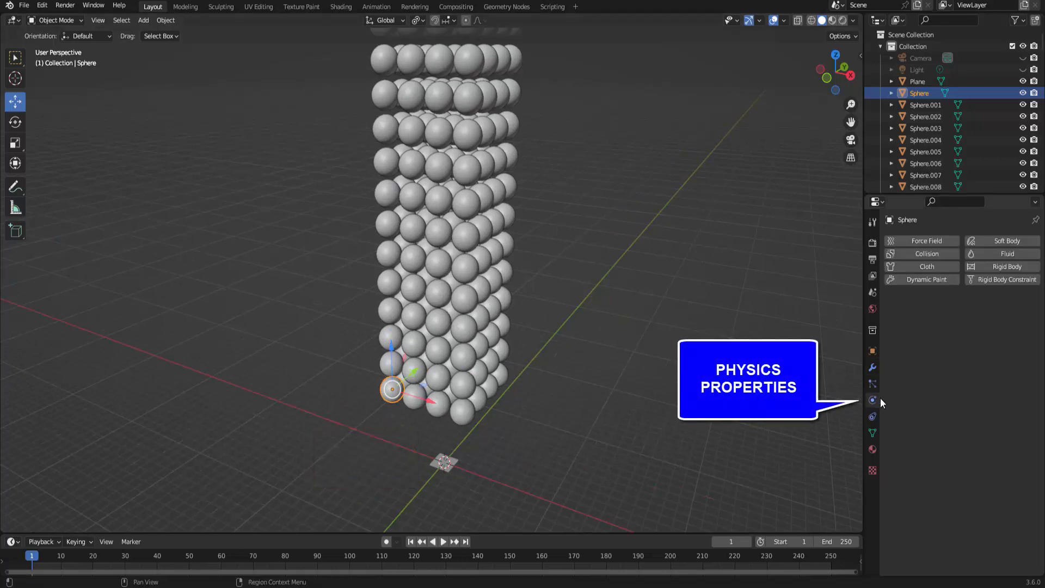
{"action": "left_click", "coordinate": [1004, 269]}
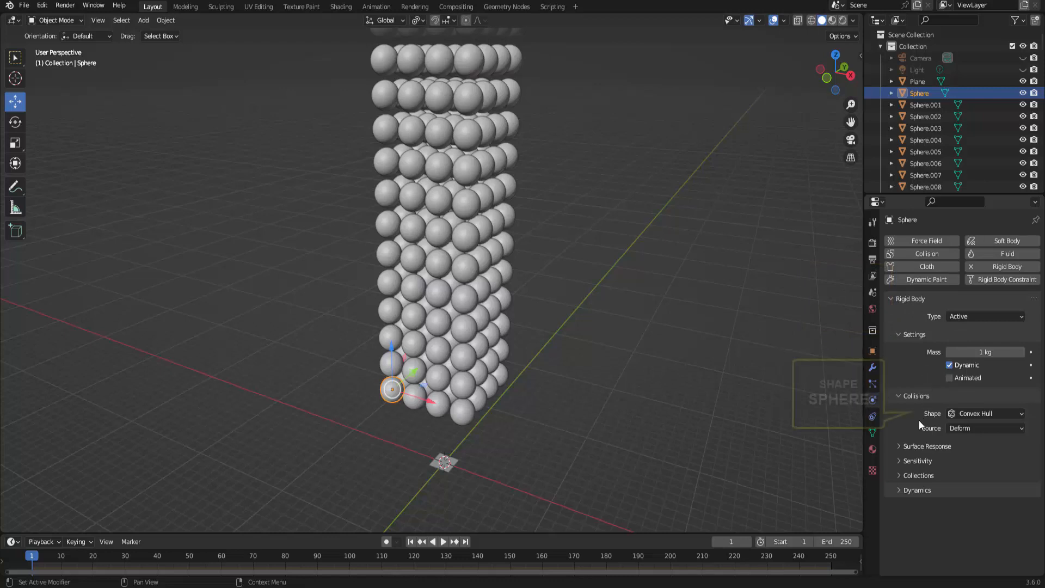
{"action": "left_click", "coordinate": [980, 413]}
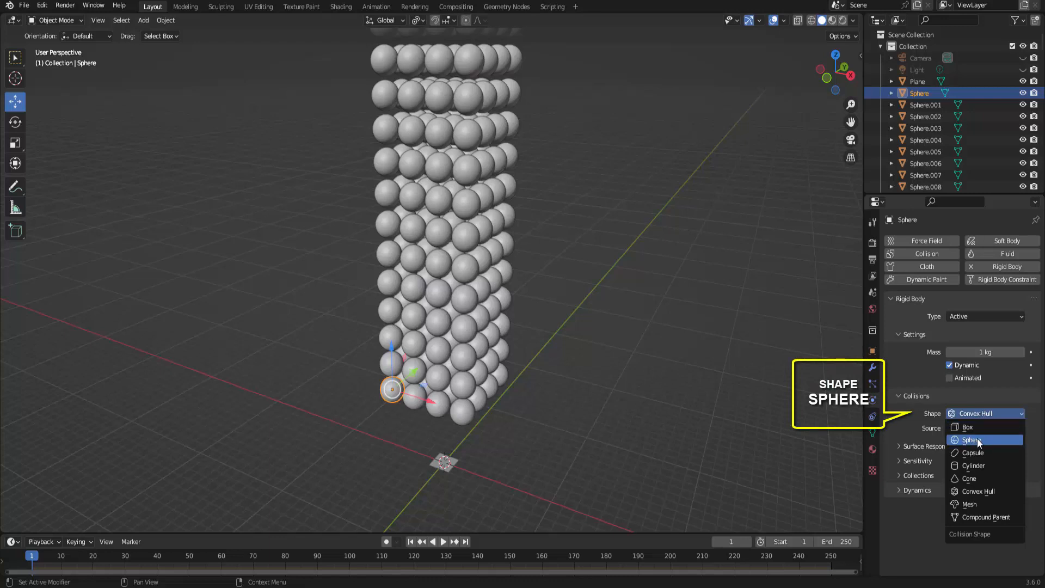
{"action": "left_click", "coordinate": [972, 438]}
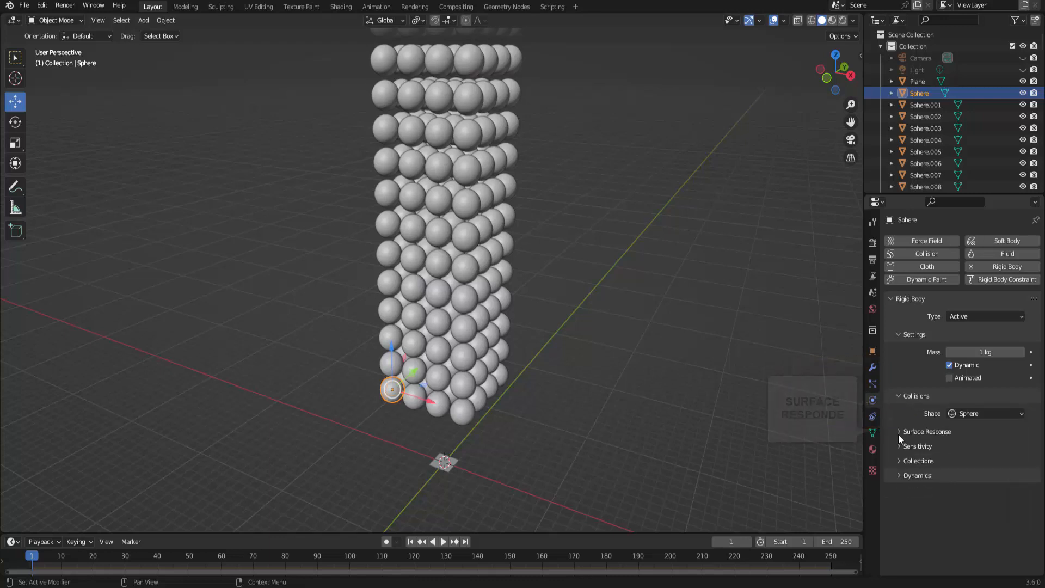
Step: Set the corner sphere's rigid body friction to 1 and enable its collision margin
{"action": "left_click", "coordinate": [900, 431]}
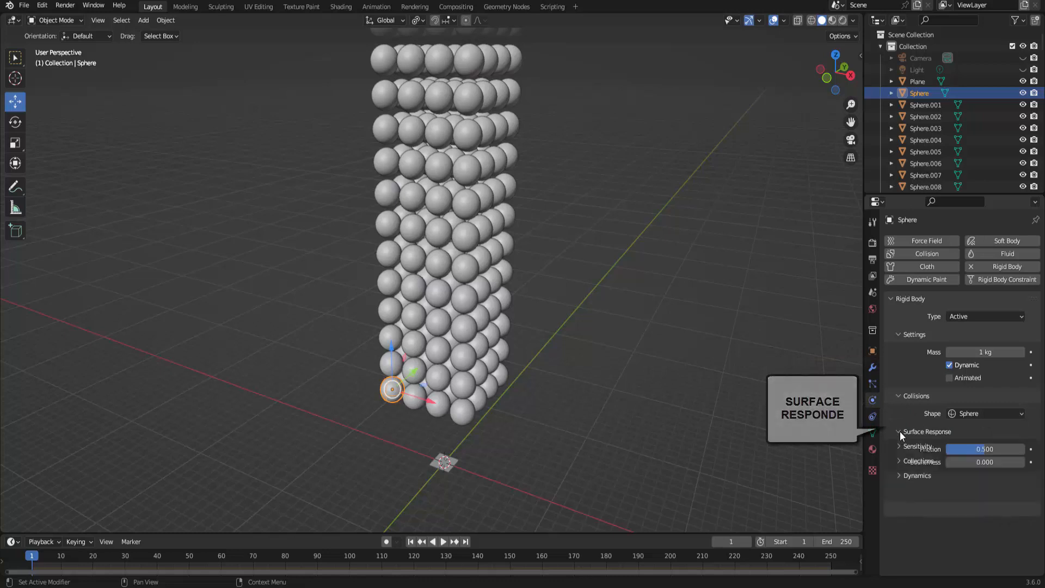
{"action": "left_click", "coordinate": [959, 452]}
{"action": "type", "text": "1"}
{"action": "key", "text": "Return"}
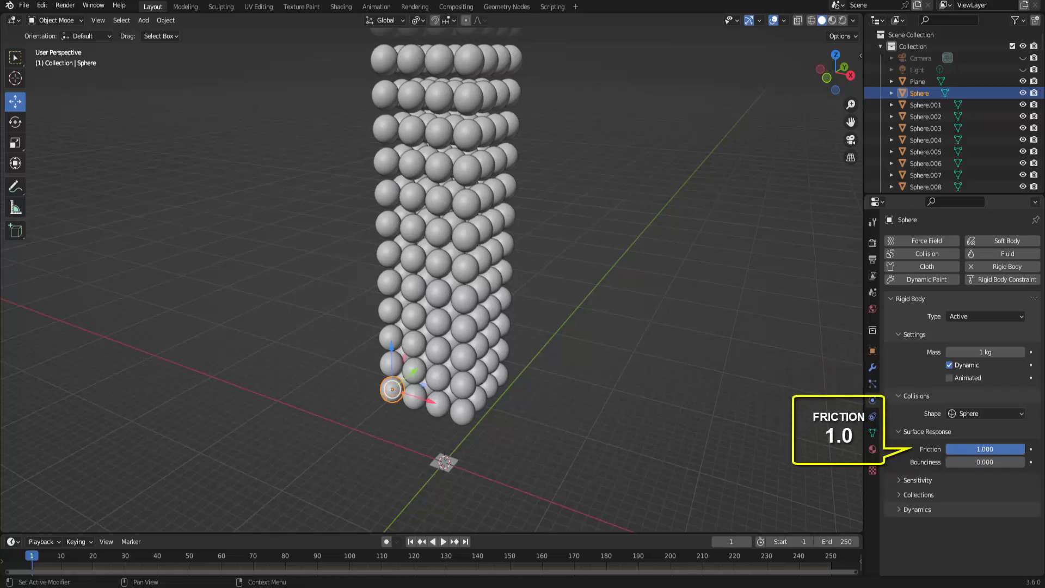
{"action": "left_click", "coordinate": [901, 432]}
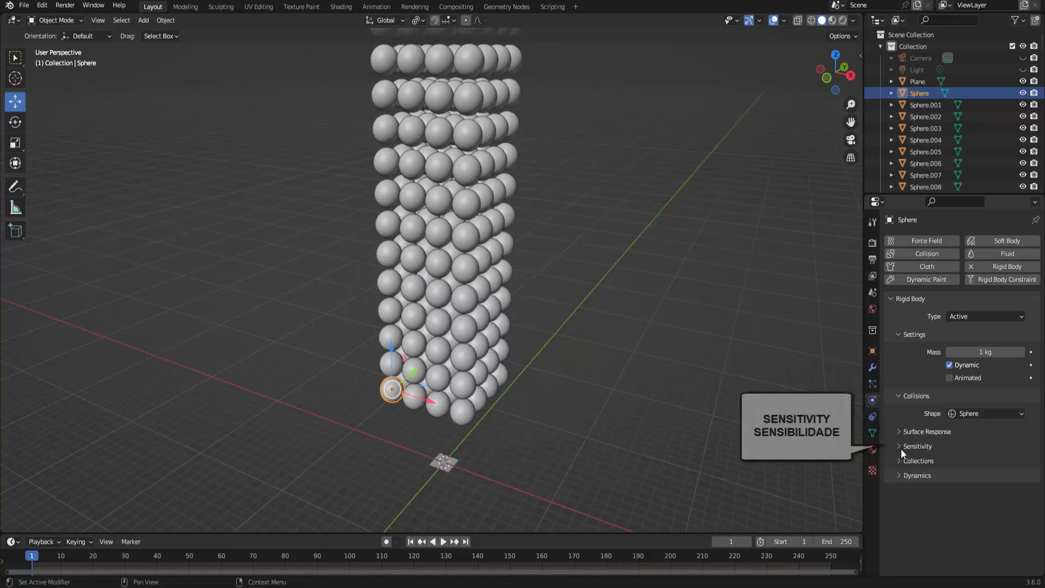
{"action": "left_click", "coordinate": [899, 446]}
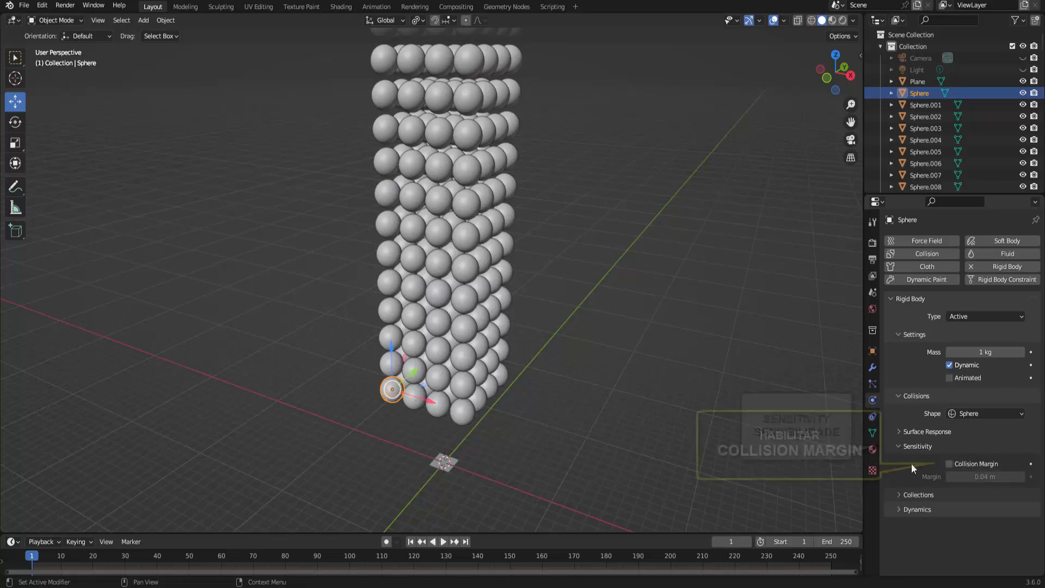
{"action": "left_click", "coordinate": [949, 463]}
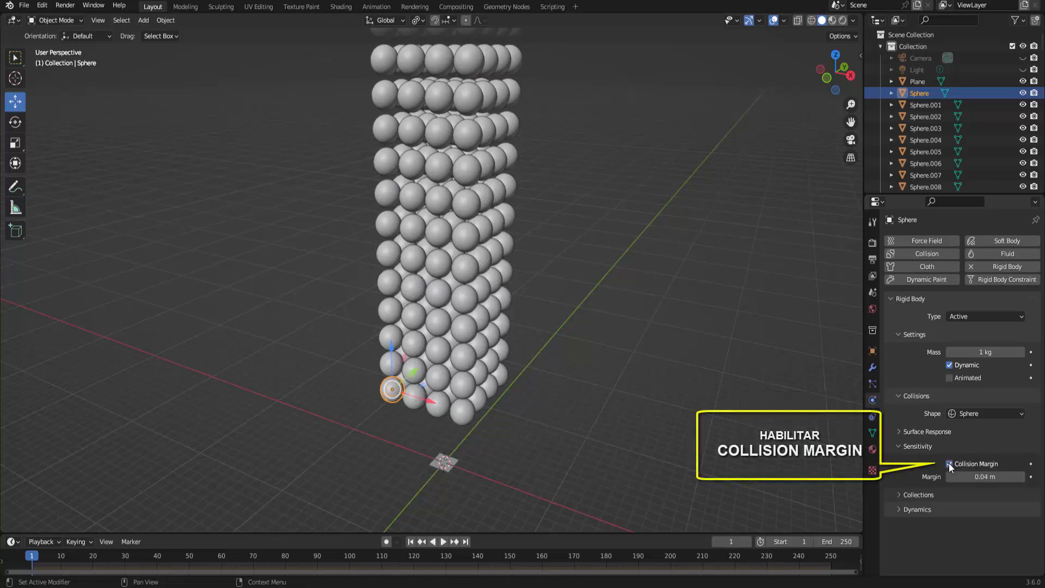
{"action": "left_click", "coordinate": [907, 448]}
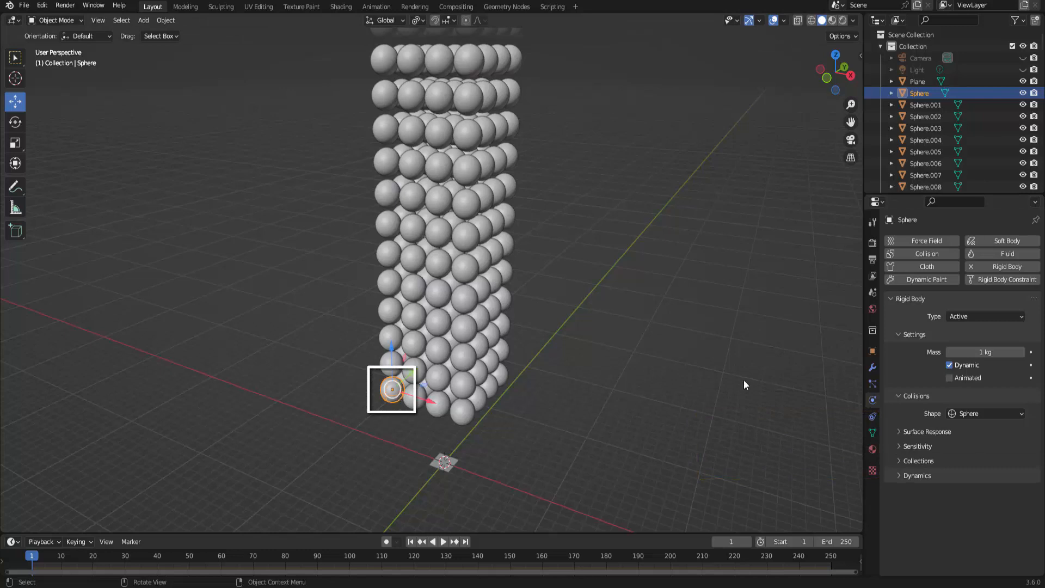
Step: Select several other spheres in the column to check whether they have rigid body physics
{"action": "left_click", "coordinate": [485, 286]}
{"action": "left_click", "coordinate": [484, 253]}
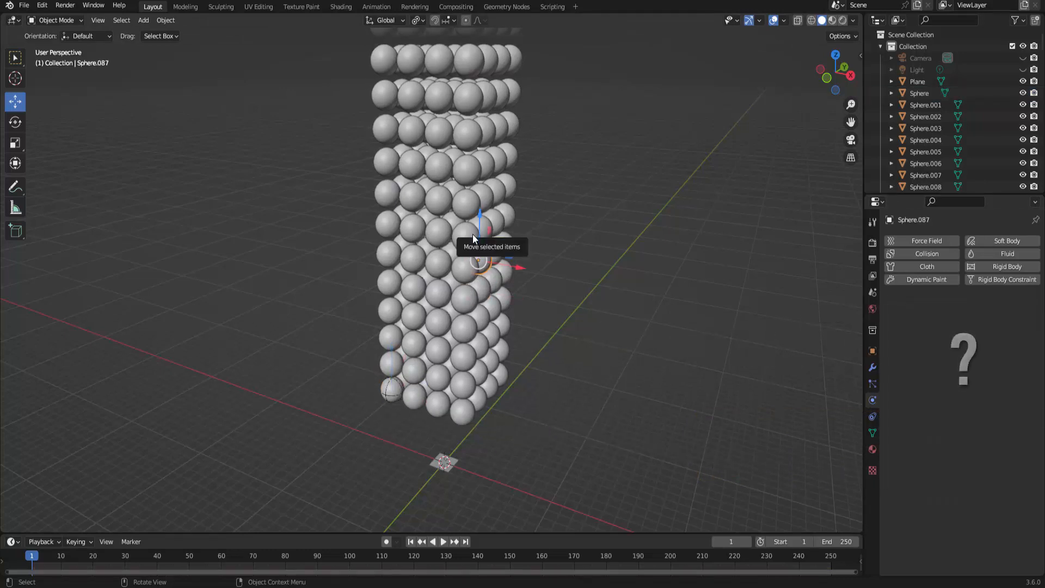
{"action": "left_click", "coordinate": [470, 235]}
{"action": "left_click", "coordinate": [422, 241]}
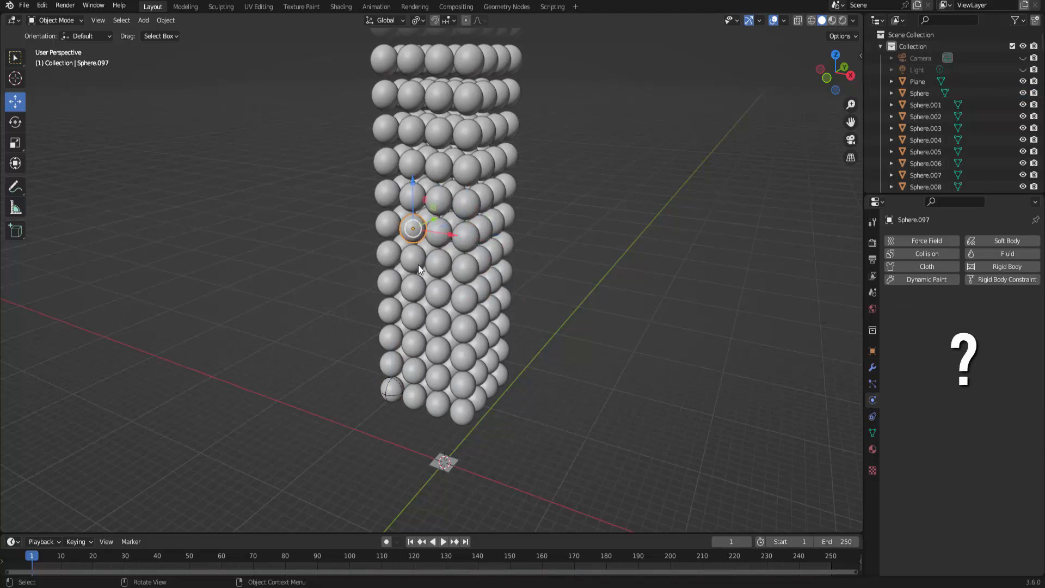
Step: Check two more spheres in the column's lower half for rigid body physics
{"action": "left_click", "coordinate": [418, 264]}
{"action": "left_click", "coordinate": [437, 291]}
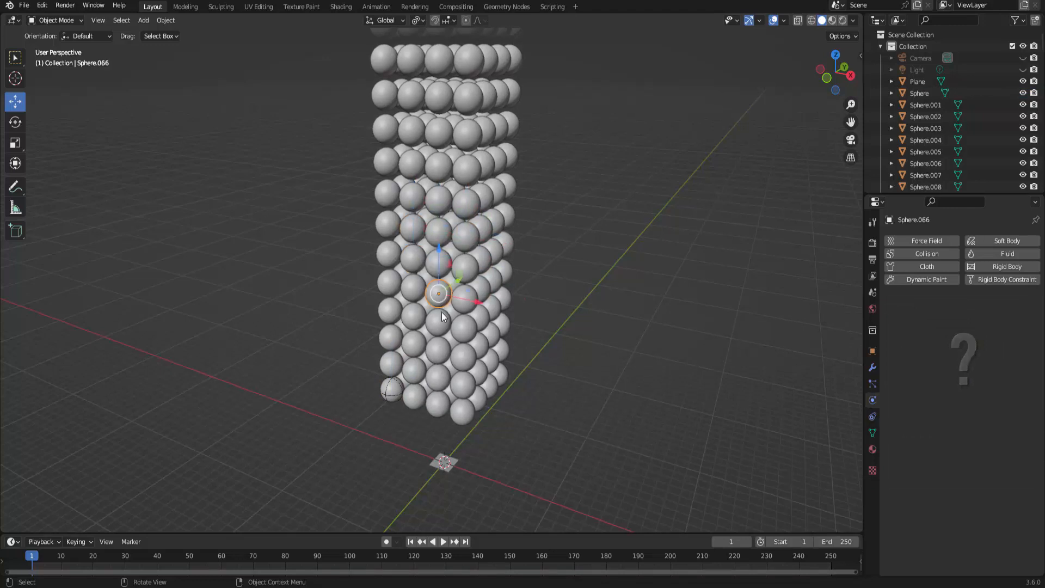
Step: Copy the lowest corner sphere's rigid body settings to all the other spheres in the column and deselect everything
{"action": "left_click", "coordinate": [390, 392]}
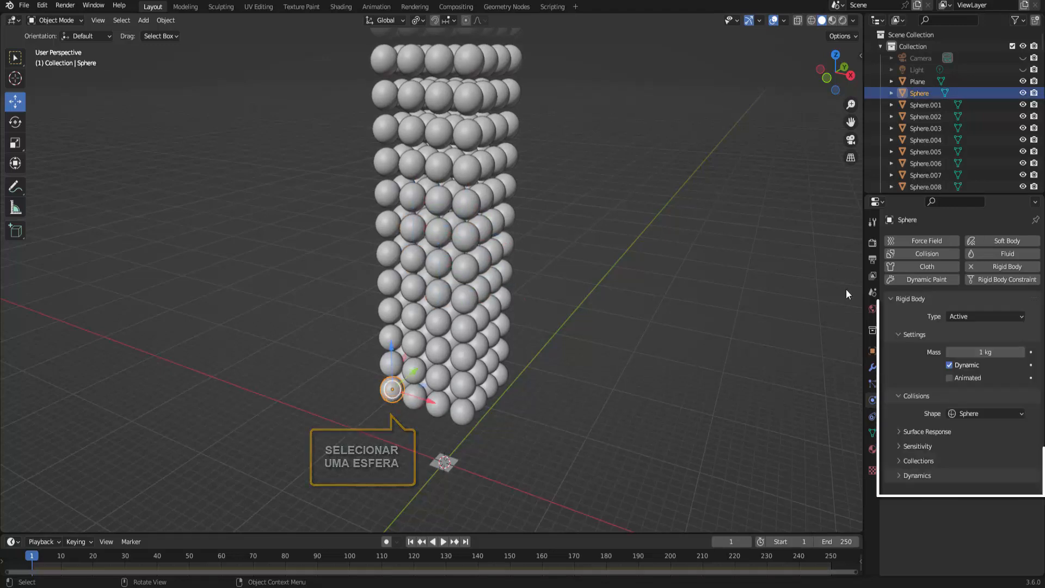
{"action": "scroll", "coordinate": [619, 240], "scroll_direction": "down", "scroll_amount": 6}
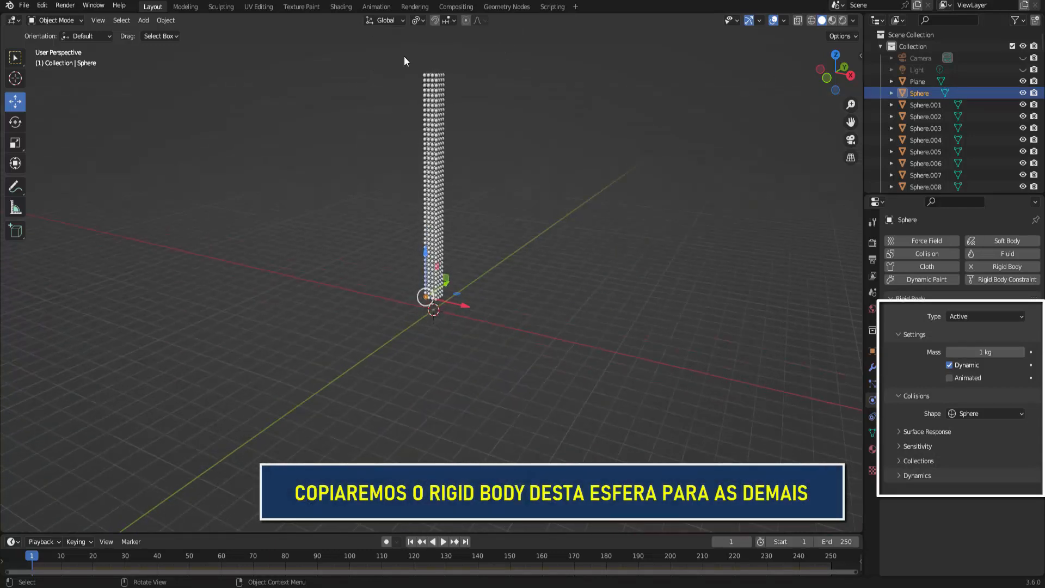
{"action": "left_click_drag", "start_coordinate": [403, 56], "coordinate": [474, 302]}
{"action": "scroll", "coordinate": [544, 285], "scroll_direction": "up", "scroll_amount": 6}
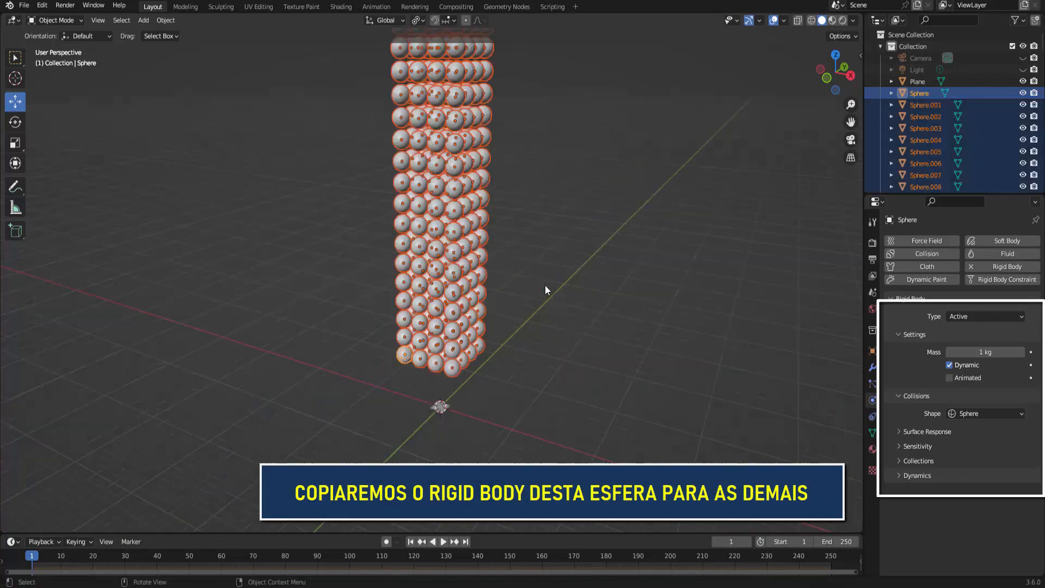
{"action": "scroll", "coordinate": [544, 285], "scroll_direction": "down", "scroll_amount": 4}
{"action": "scroll", "coordinate": [545, 286], "scroll_direction": "up", "scroll_amount": 8}
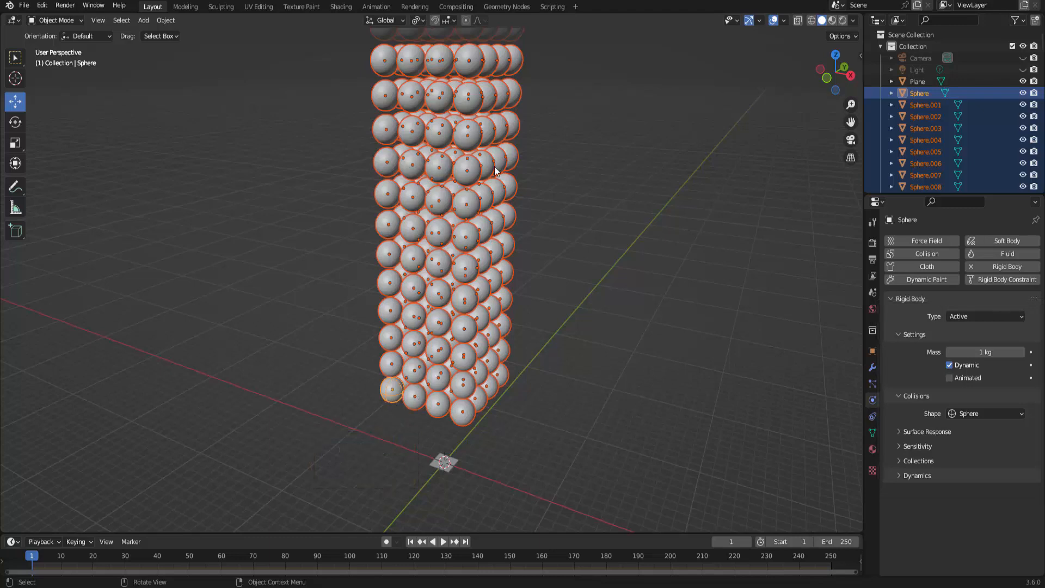
{"action": "left_click", "coordinate": [166, 20]}
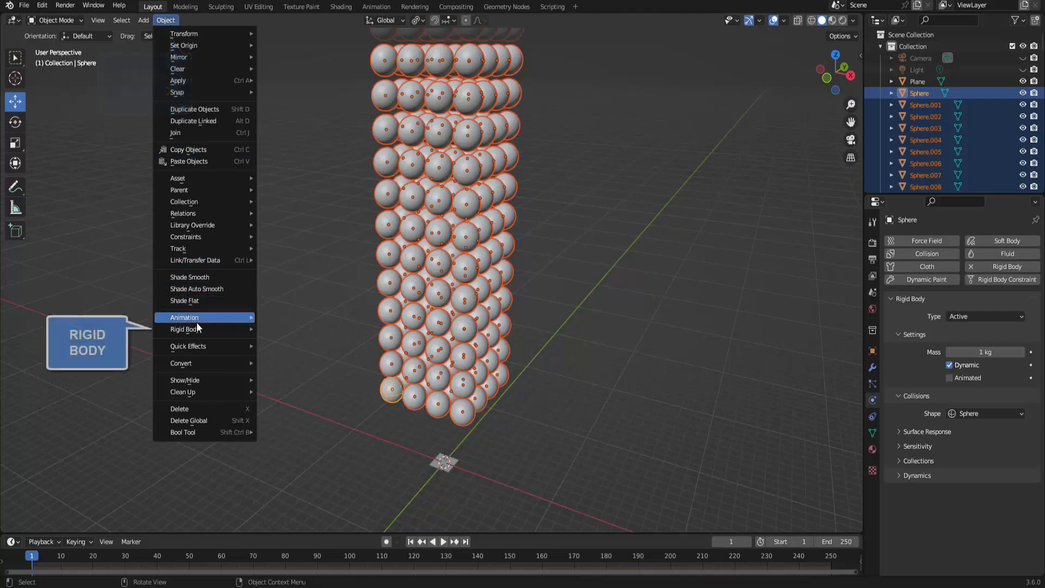
{"action": "mouse_move", "coordinate": [196, 328]}
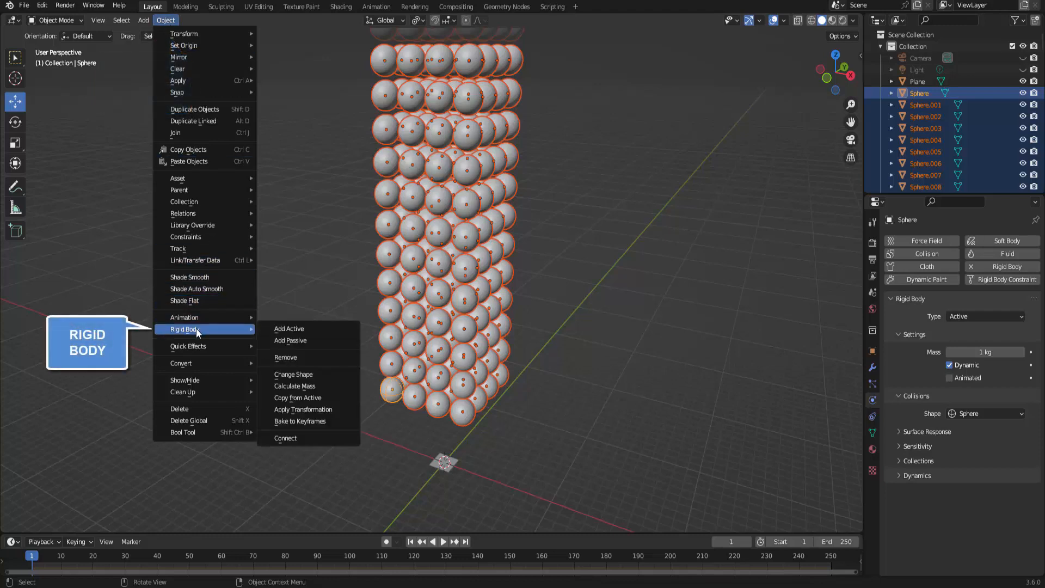
{"action": "left_click", "coordinate": [309, 396]}
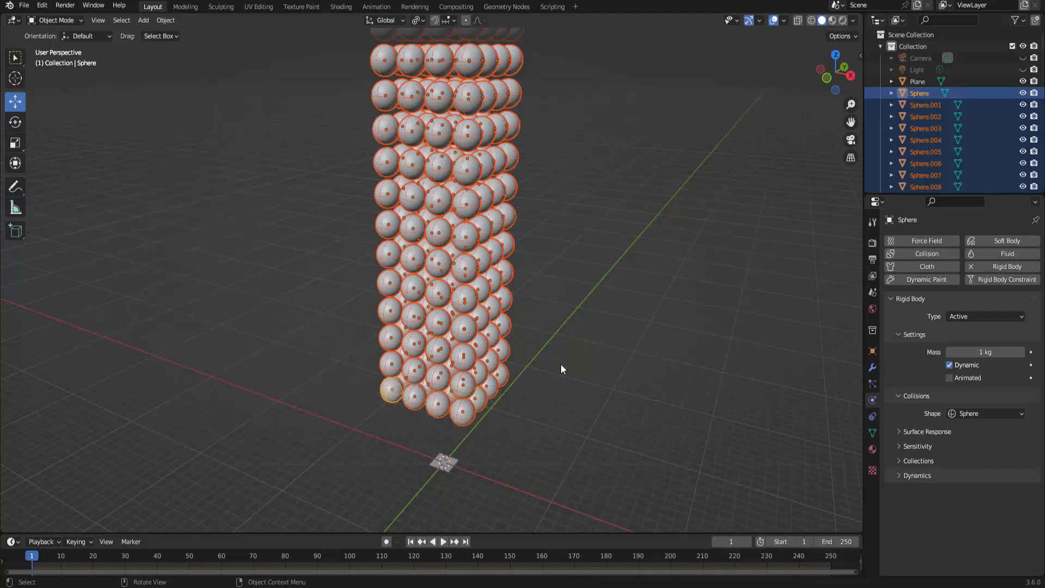
{"action": "key", "text": "alt+a"}
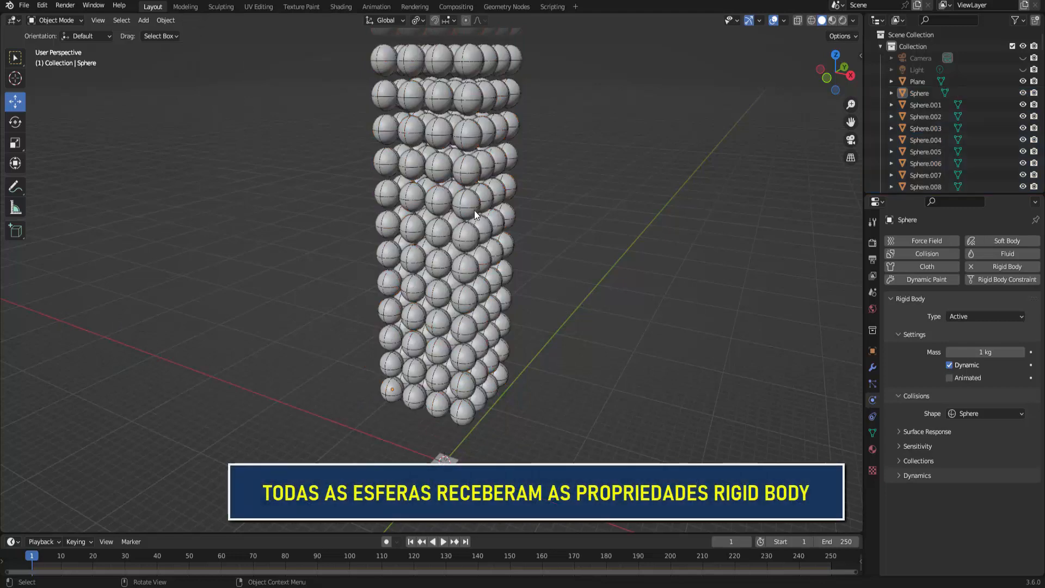
Step: Inspect the rigid body settings of three other spheres at different heights in the column
{"action": "left_click", "coordinate": [472, 207]}
{"action": "left_click", "coordinate": [438, 166]}
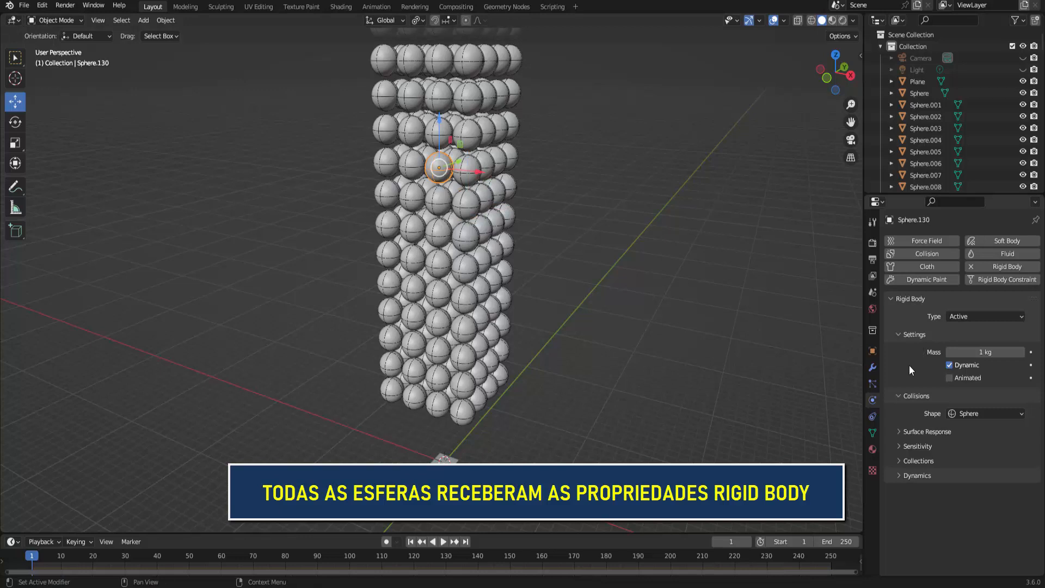
{"action": "left_click", "coordinate": [471, 308]}
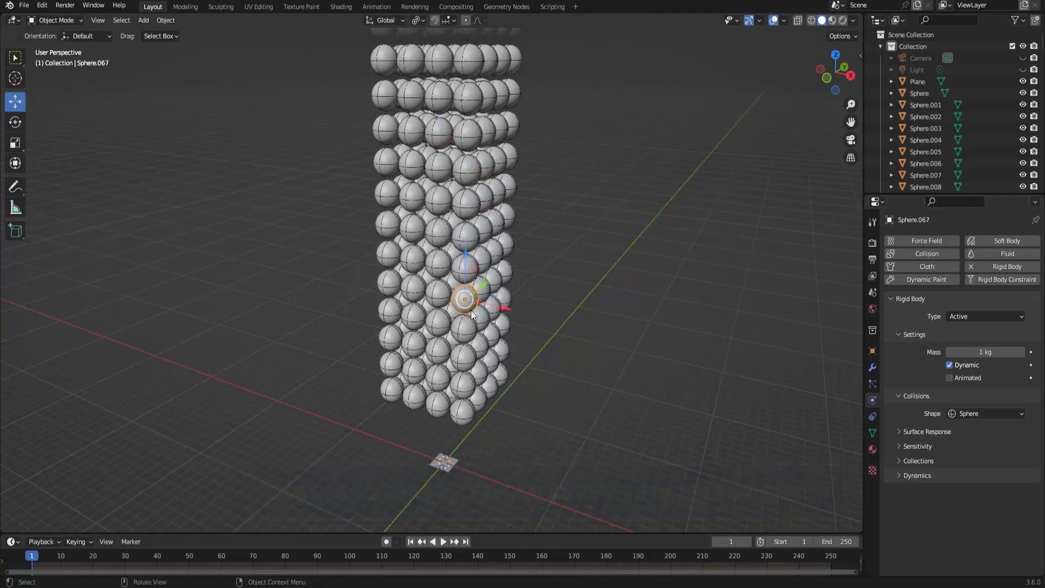
Step: Play the falling-spheres simulation briefly, stop it and return to frame 1
{"action": "left_click", "coordinate": [443, 542]}
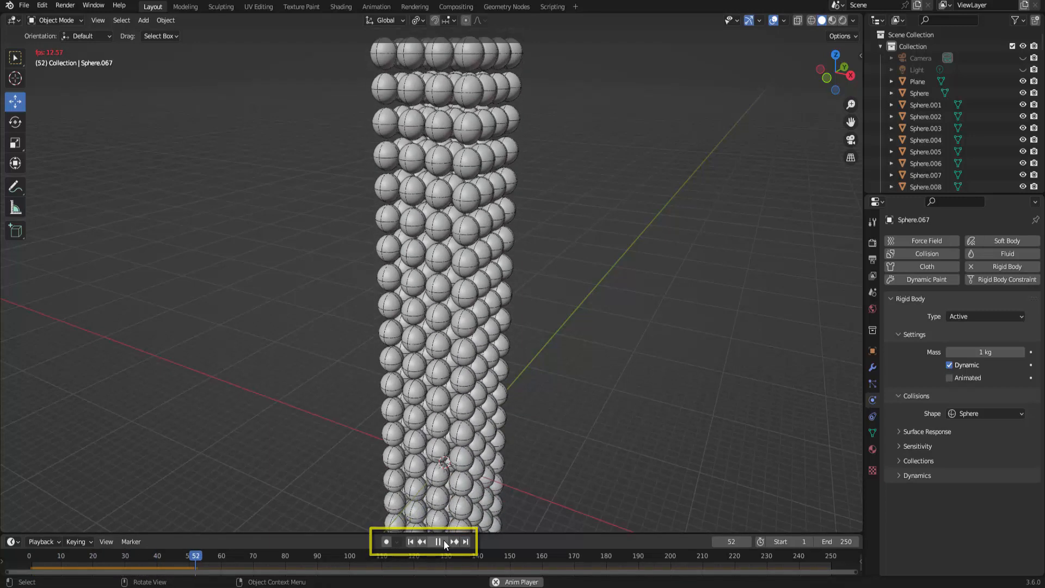
{"action": "left_click", "coordinate": [438, 541]}
{"action": "left_click", "coordinate": [411, 541]}
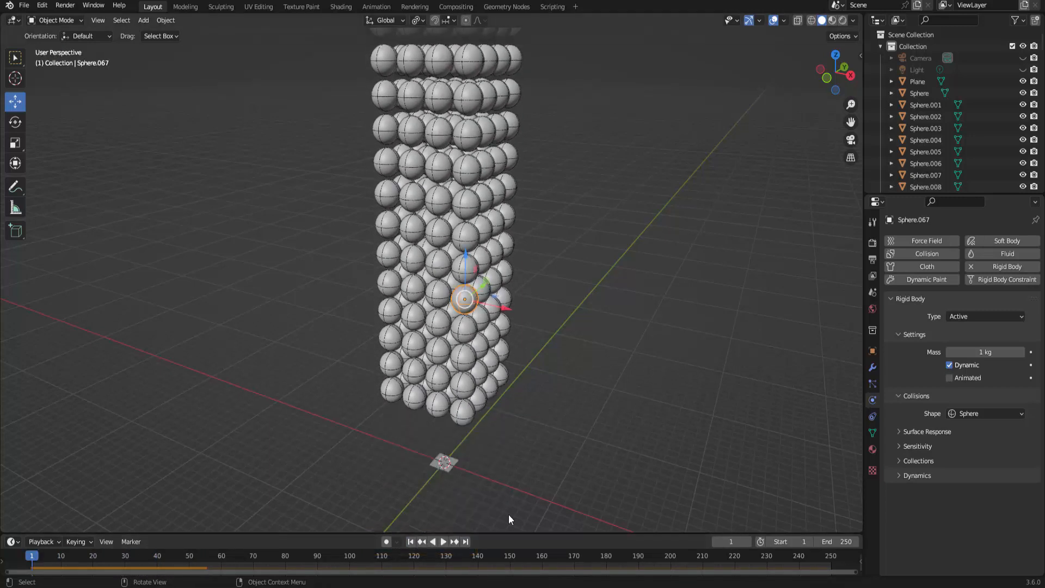
Step: Stretch the plane's mesh along X in Edit Mode, in top view, to about four times the sphere grid's width
{"action": "left_click", "coordinate": [455, 463]}
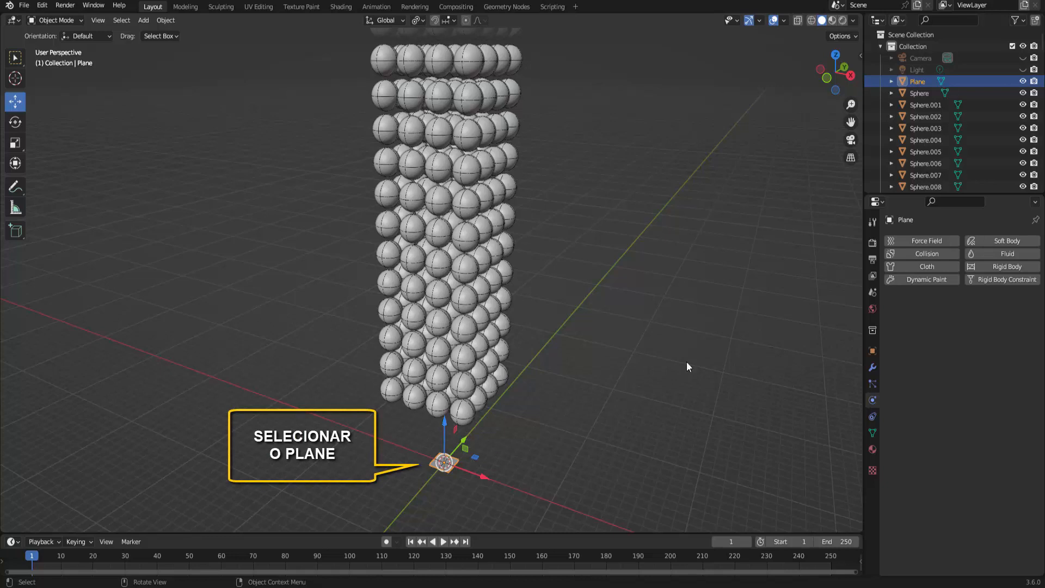
{"action": "left_click", "coordinate": [834, 55]}
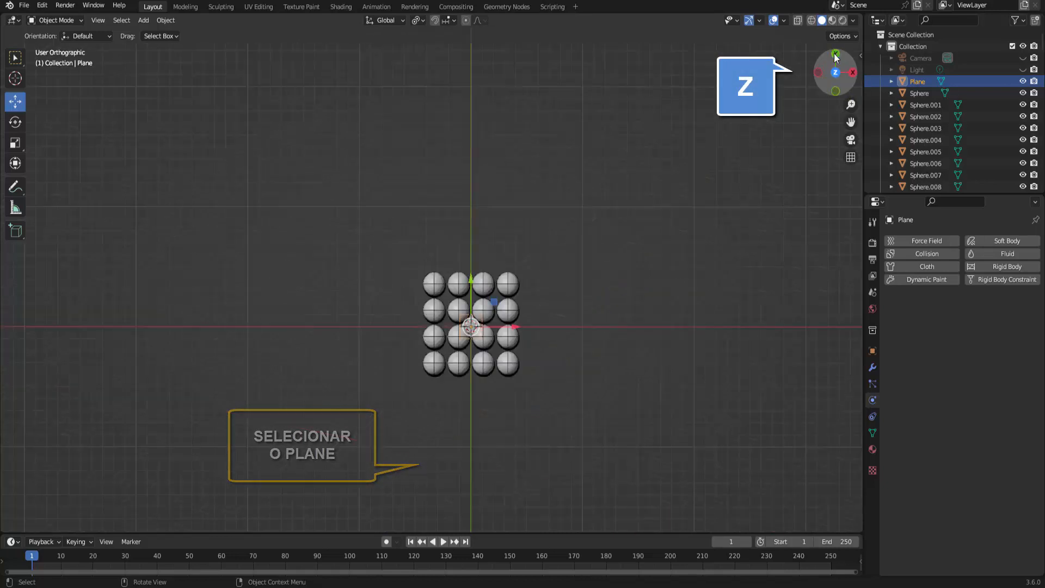
{"action": "left_click", "coordinate": [61, 21]}
{"action": "left_click", "coordinate": [58, 44]}
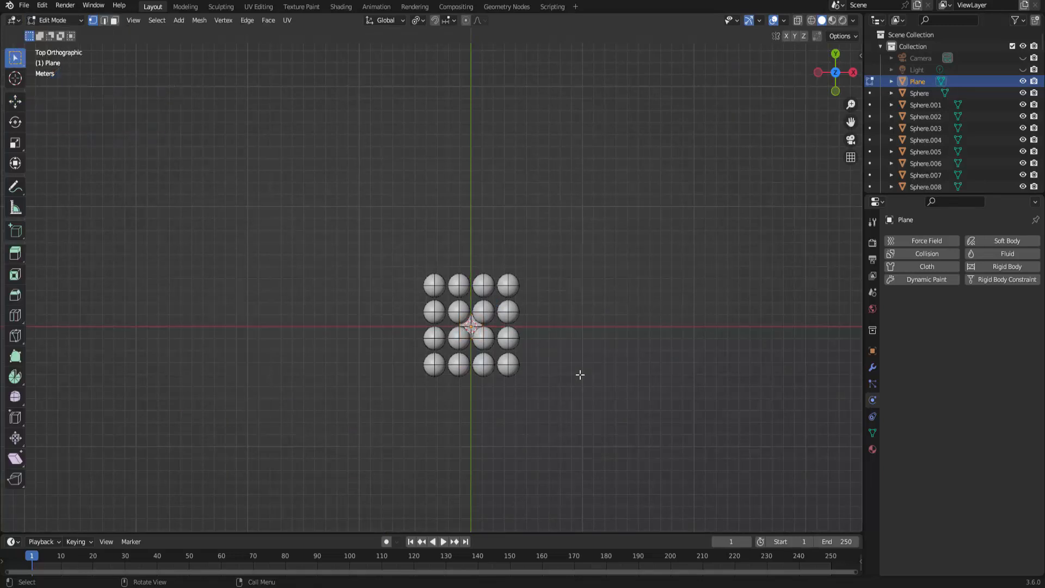
{"action": "key", "text": "s"}
{"action": "key", "text": "x"}
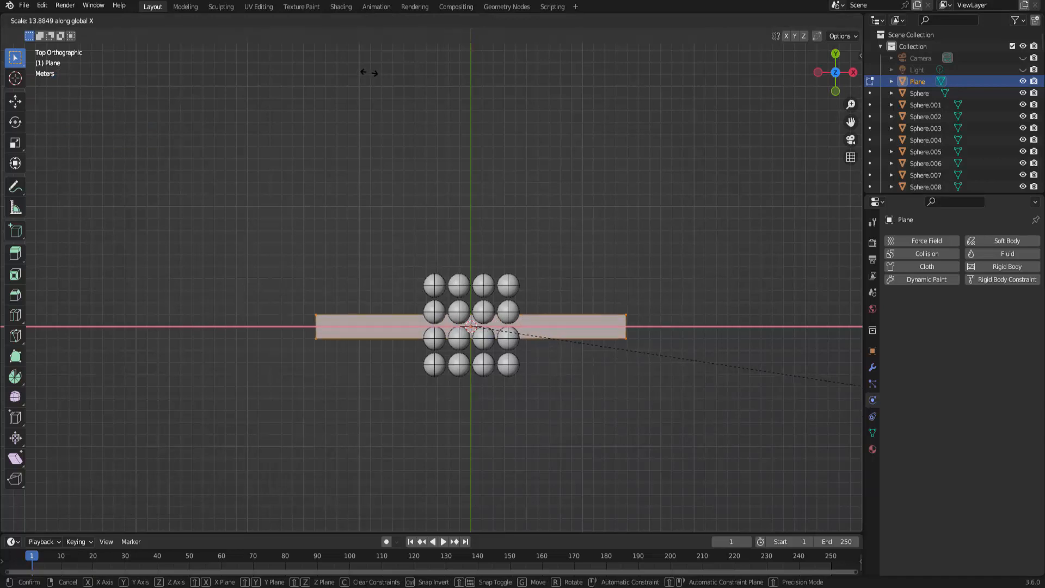
{"action": "left_click", "coordinate": [827, 165]}
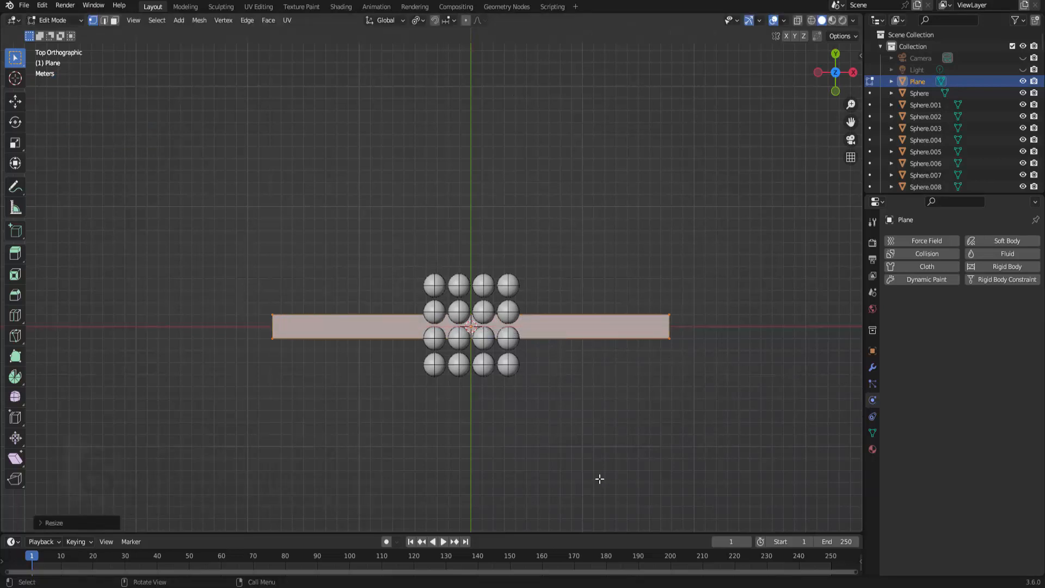
Step: Scale the plane's mesh along Y to about twice the depth of the sphere grid
{"action": "key", "text": "s"}
{"action": "key", "text": "y"}
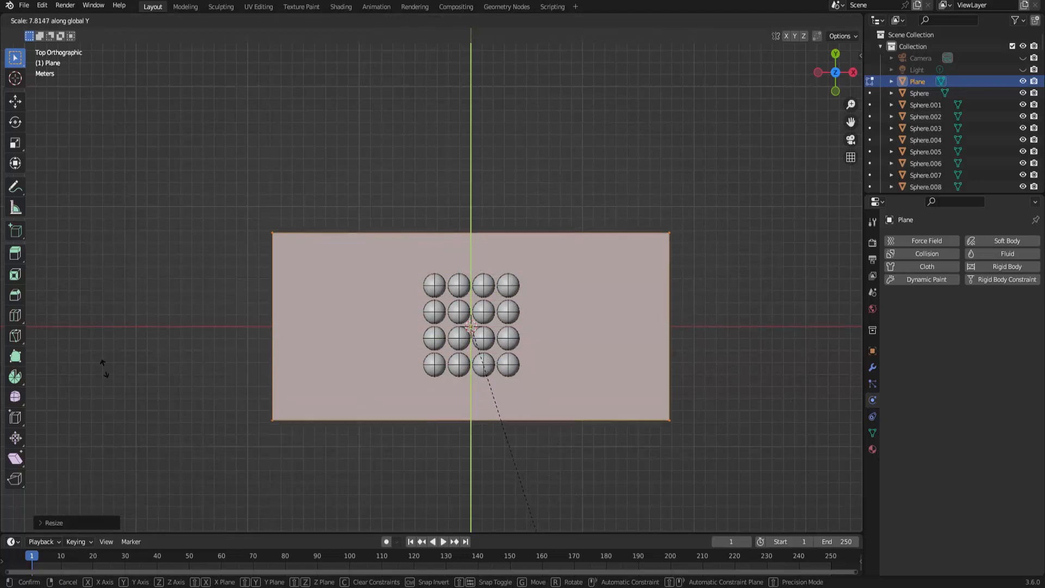
{"action": "left_click", "coordinate": [581, 263]}
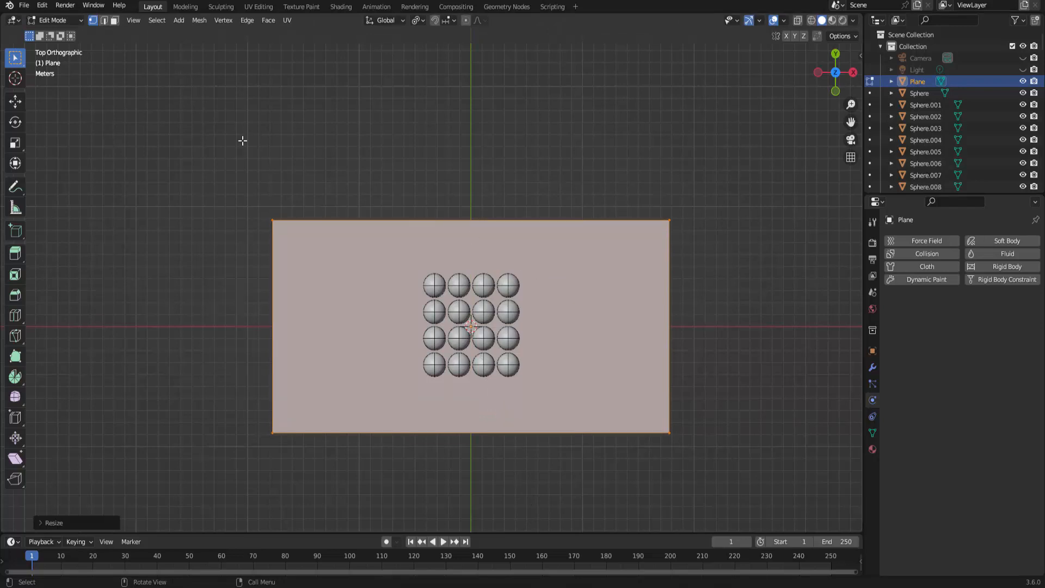
Step: Add 16 evenly spaced loop cuts to the plane, running parallel to the X axis
{"action": "left_click", "coordinate": [114, 21]}
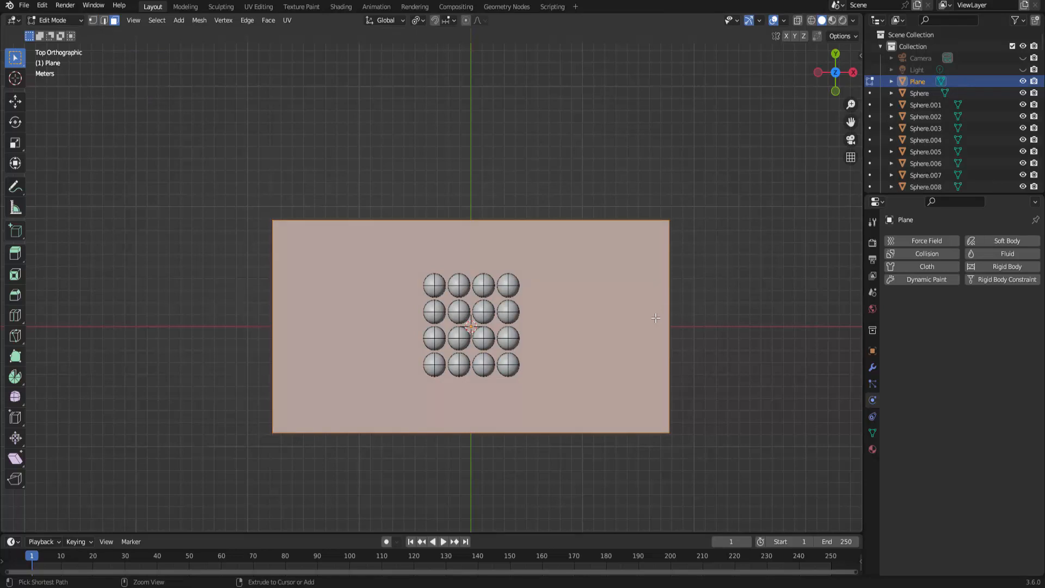
{"action": "key", "text": "ctrl+r"}
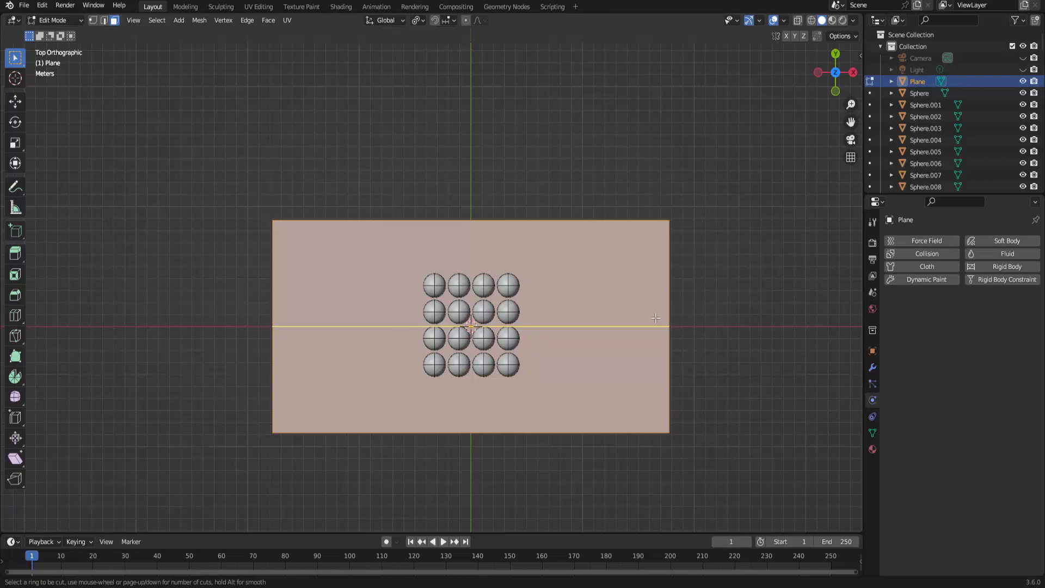
{"action": "scroll", "coordinate": [655, 318], "scroll_direction": "up", "scroll_amount": 10}
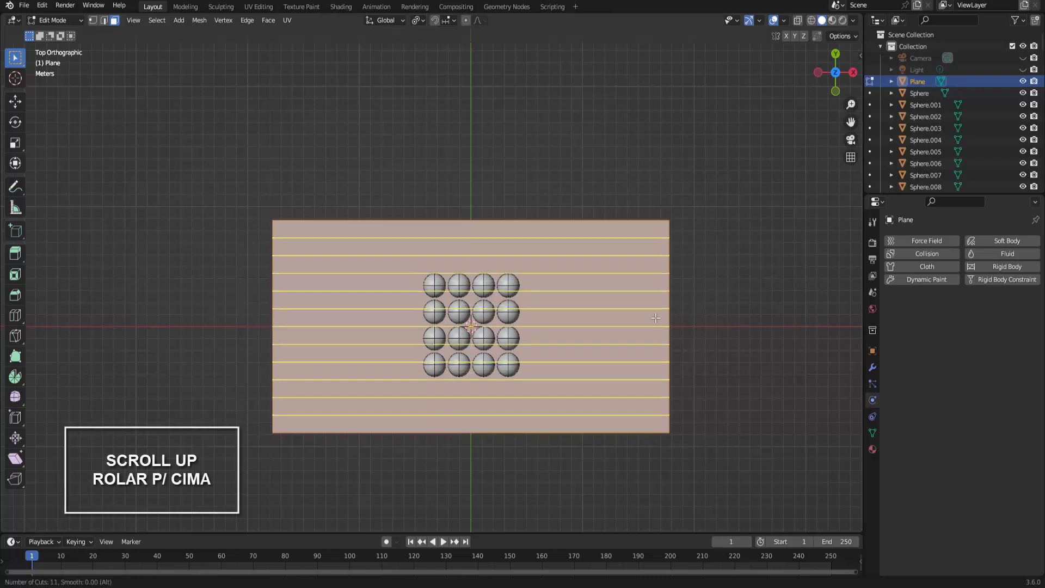
{"action": "scroll", "coordinate": [655, 318], "scroll_direction": "up", "scroll_amount": 5}
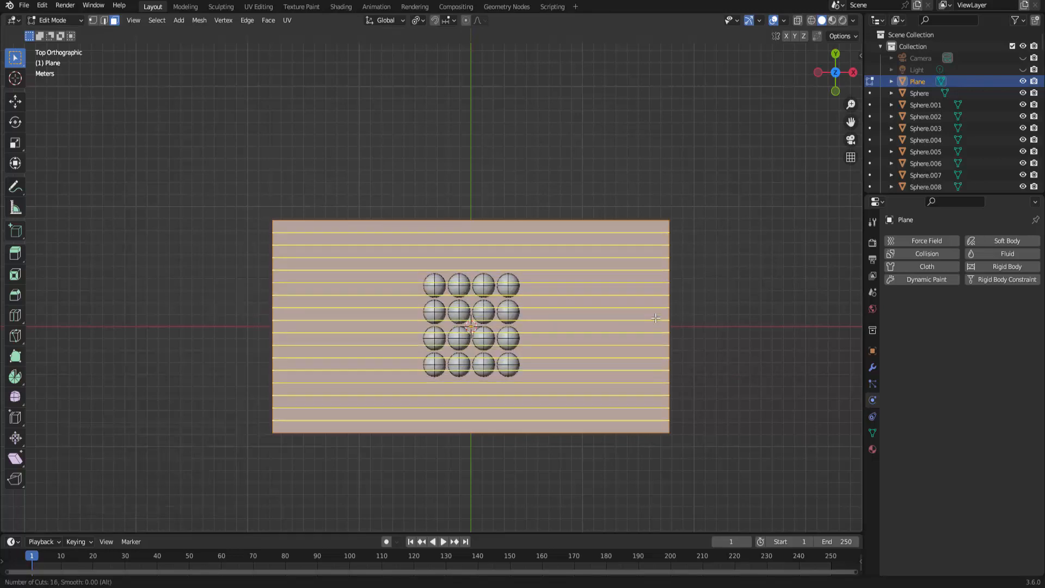
{"action": "left_click", "coordinate": [655, 318]}
{"action": "left_click", "coordinate": [655, 318]}
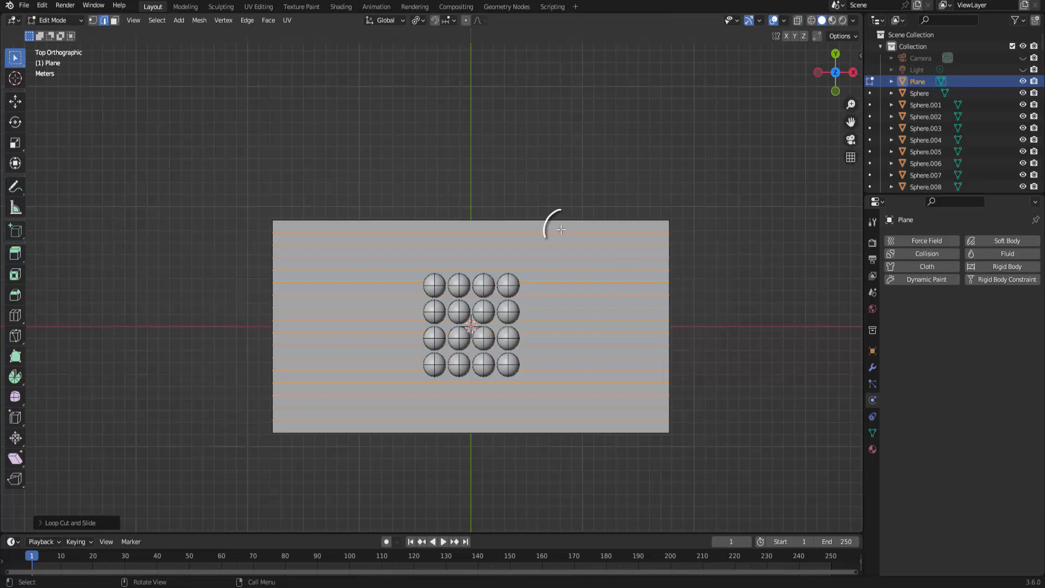
Step: Add 30 evenly spaced loop cuts across the plane, running parallel to the Y axis
{"action": "key", "text": "ctrl+r"}
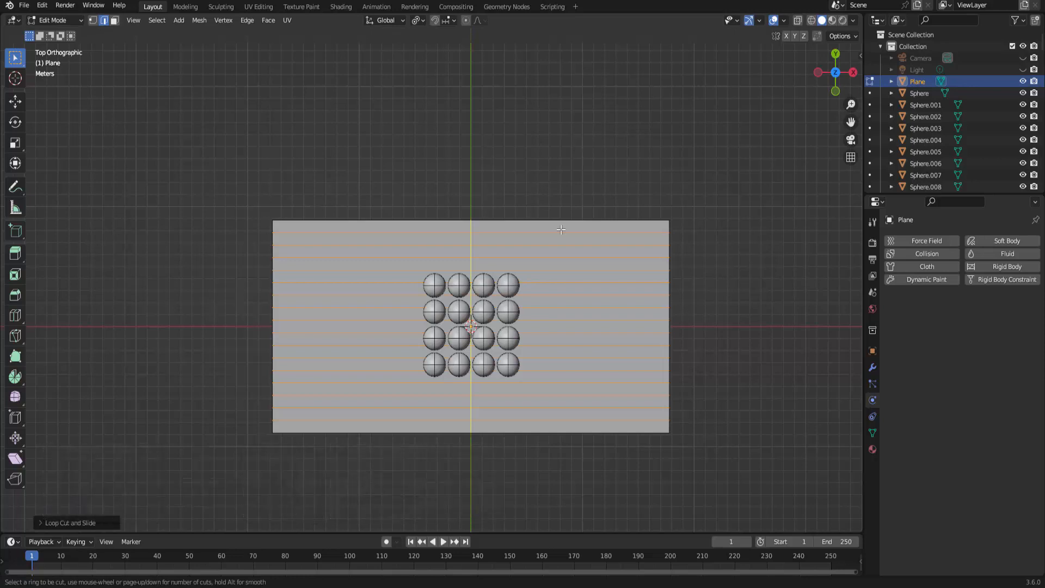
{"action": "scroll", "coordinate": [560, 229], "scroll_direction": "up", "scroll_amount": 8}
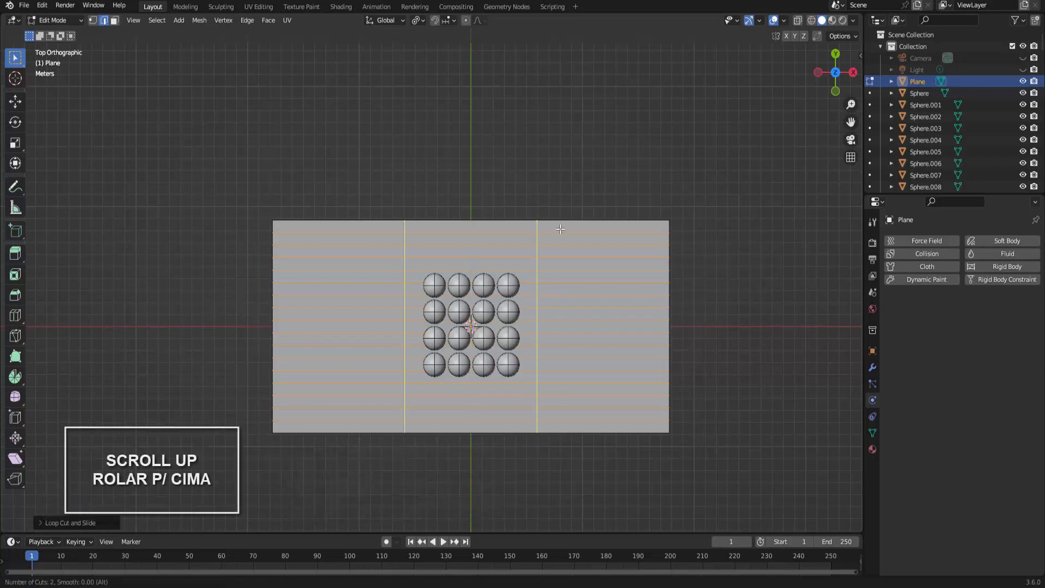
{"action": "scroll", "coordinate": [560, 229], "scroll_direction": "up", "scroll_amount": 17}
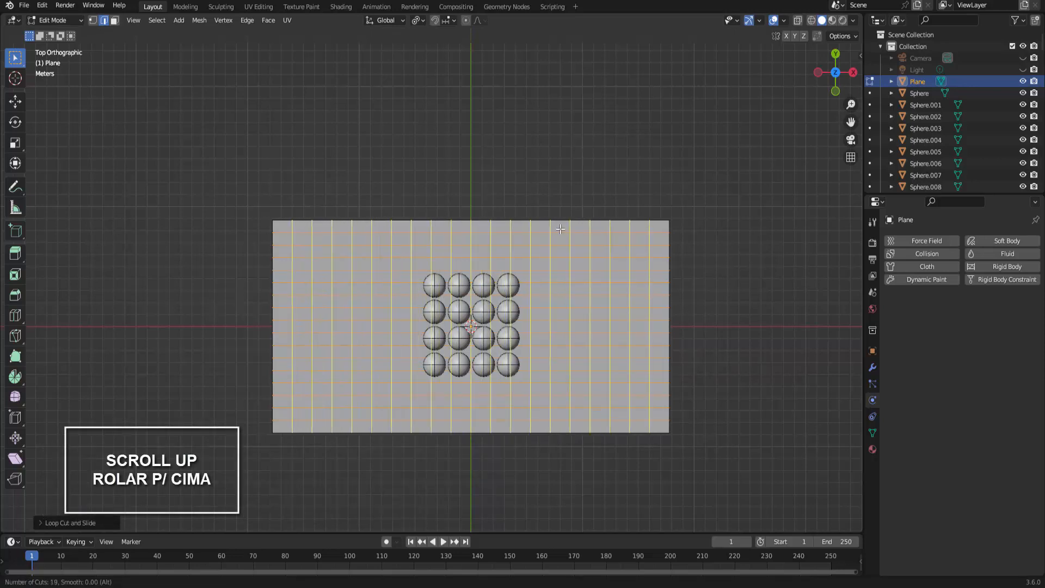
{"action": "scroll", "coordinate": [561, 230], "scroll_direction": "up", "scroll_amount": 4}
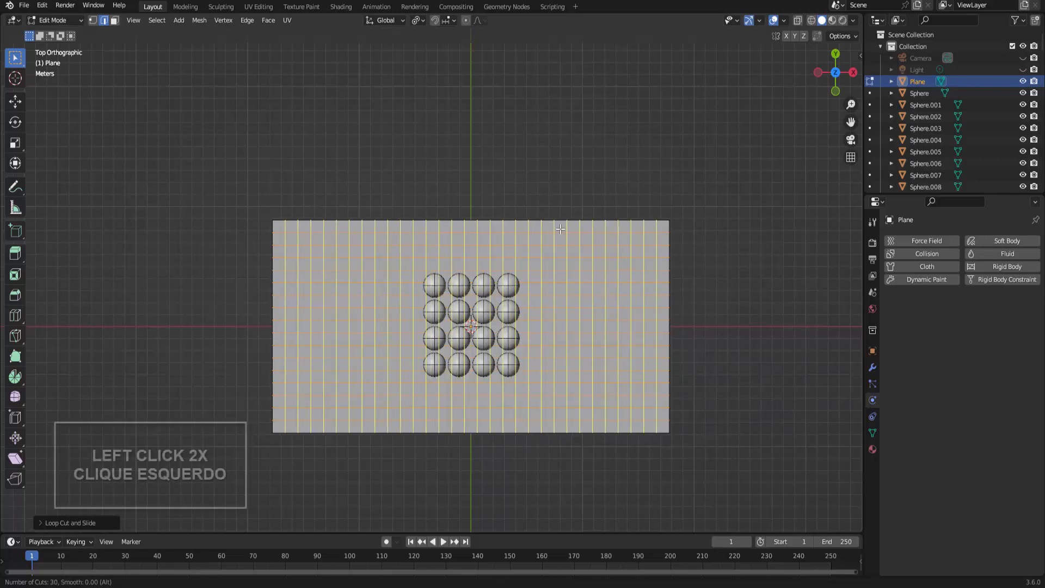
{"action": "left_click", "coordinate": [560, 229]}
{"action": "left_click", "coordinate": [592, 235]}
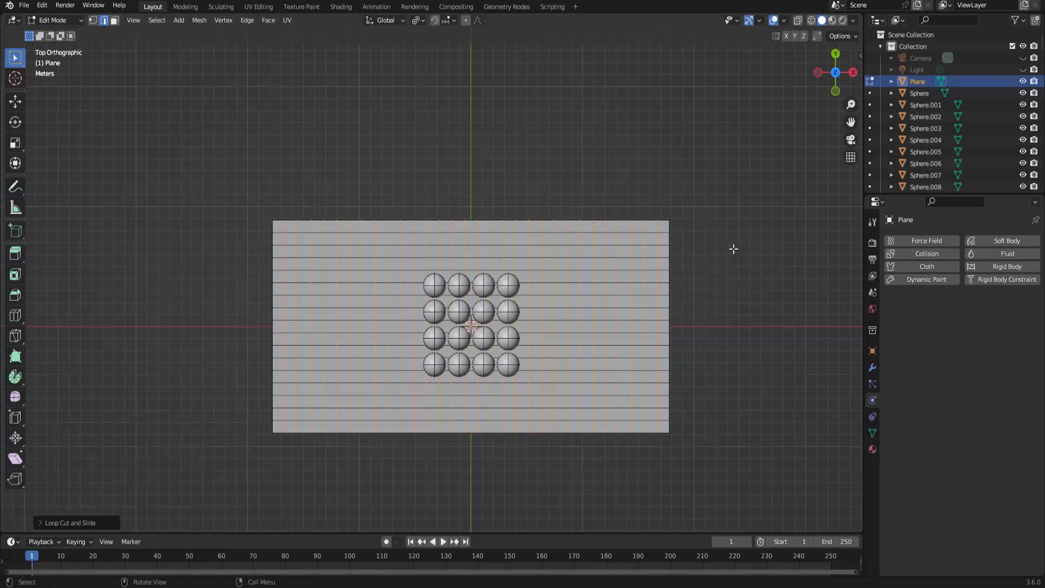
Step: Select the outermost ring of faces along all four sides of the subdivided plane in face select mode
{"action": "key", "text": "3"}
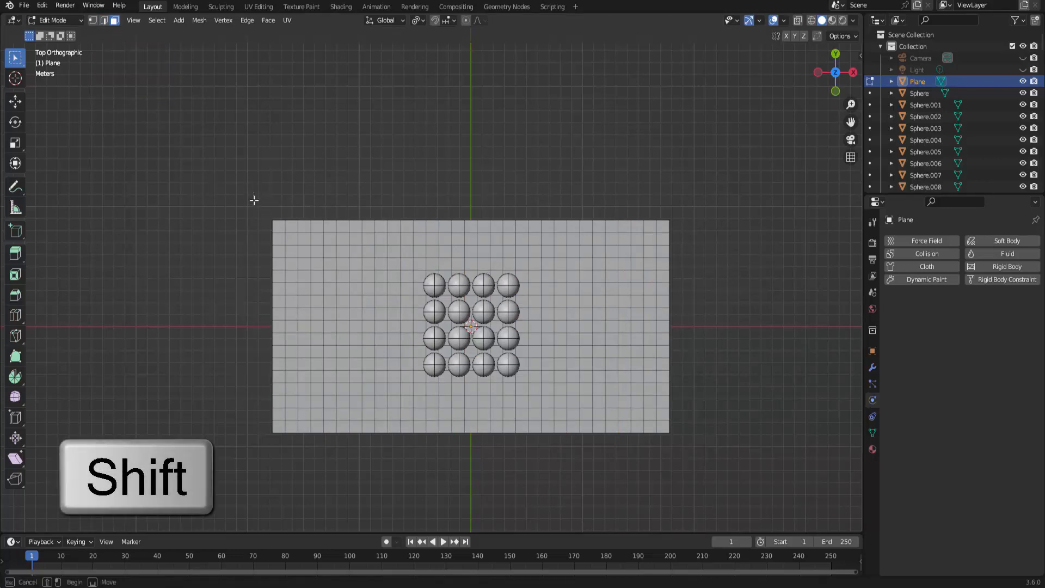
{"action": "left_click_drag", "start_coordinate": [254, 192], "coordinate": [687, 225], "text": "shift"}
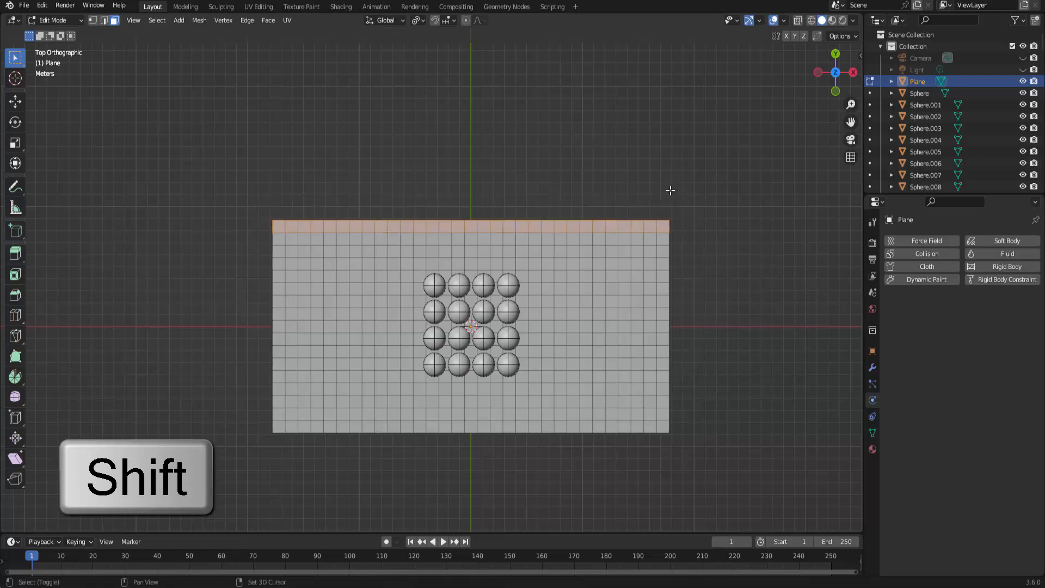
{"action": "left_click_drag", "start_coordinate": [662, 200], "coordinate": [692, 414], "text": "shift"}
{"action": "left_click_drag", "start_coordinate": [701, 454], "coordinate": [701, 455], "text": "shift"}
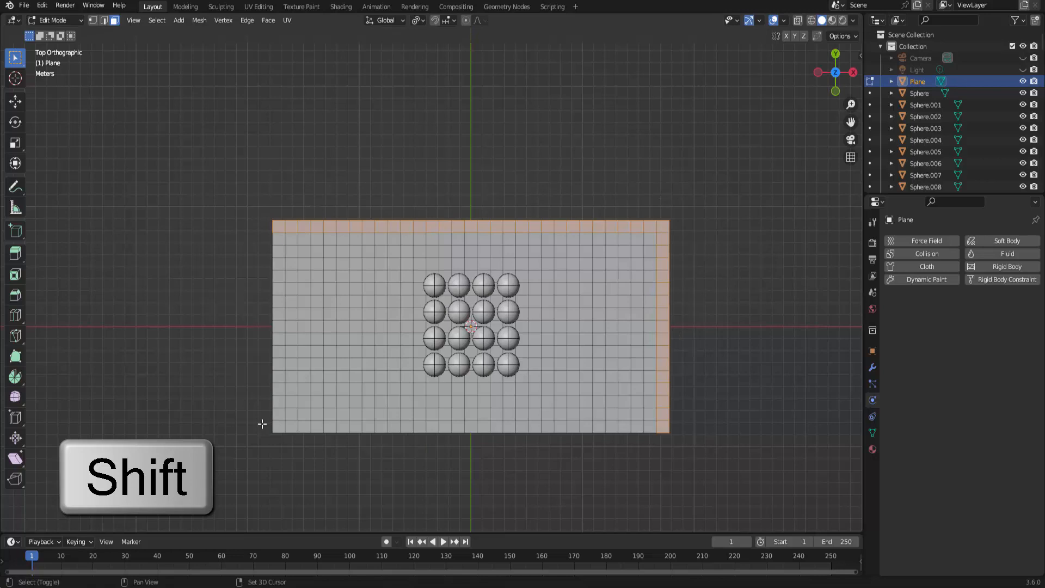
{"action": "left_click_drag", "start_coordinate": [260, 428], "coordinate": [716, 467], "text": "shift"}
{"action": "left_click_drag", "start_coordinate": [243, 200], "coordinate": [280, 455], "text": "shift"}
Step: Extrude the selected border faces upward along Z to form walls reaching just above the lowest rows of spheres
{"action": "middle_click_drag", "start_coordinate": [775, 376], "coordinate": [660, 283]}
{"action": "scroll", "coordinate": [660, 283], "scroll_direction": "down", "scroll_amount": 1}
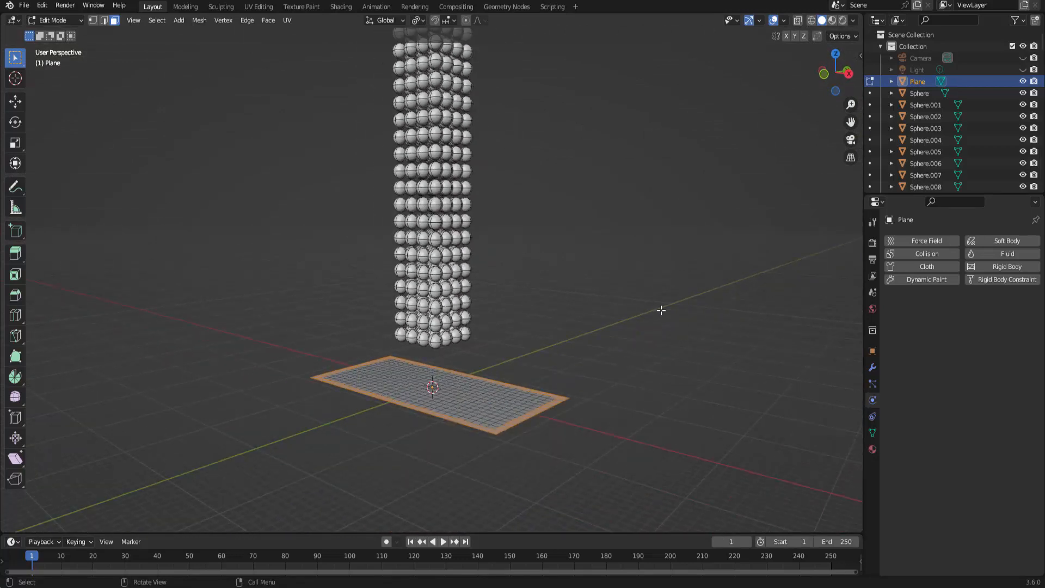
{"action": "key", "text": "e"}
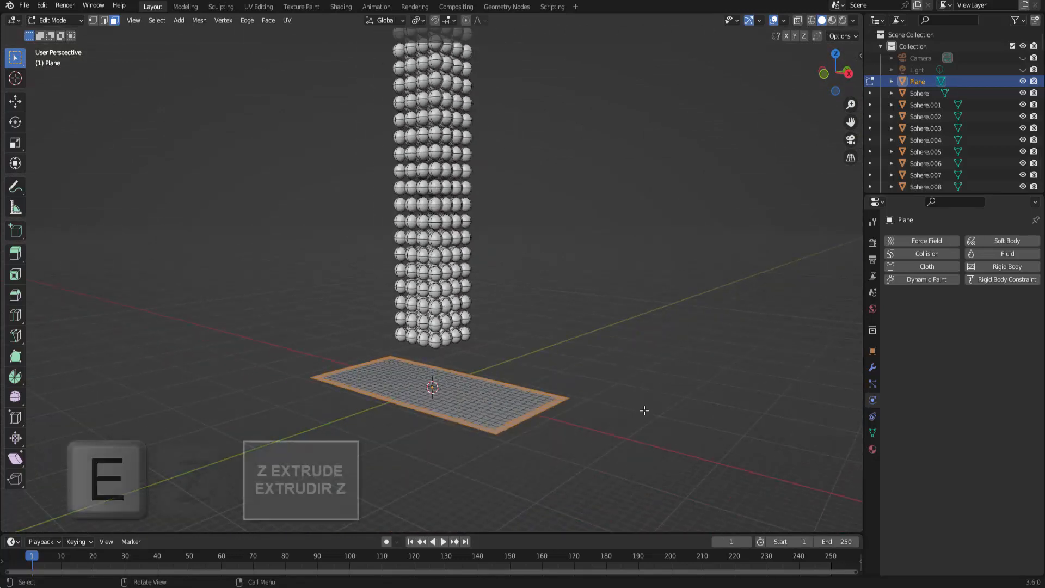
{"action": "key", "text": "z"}
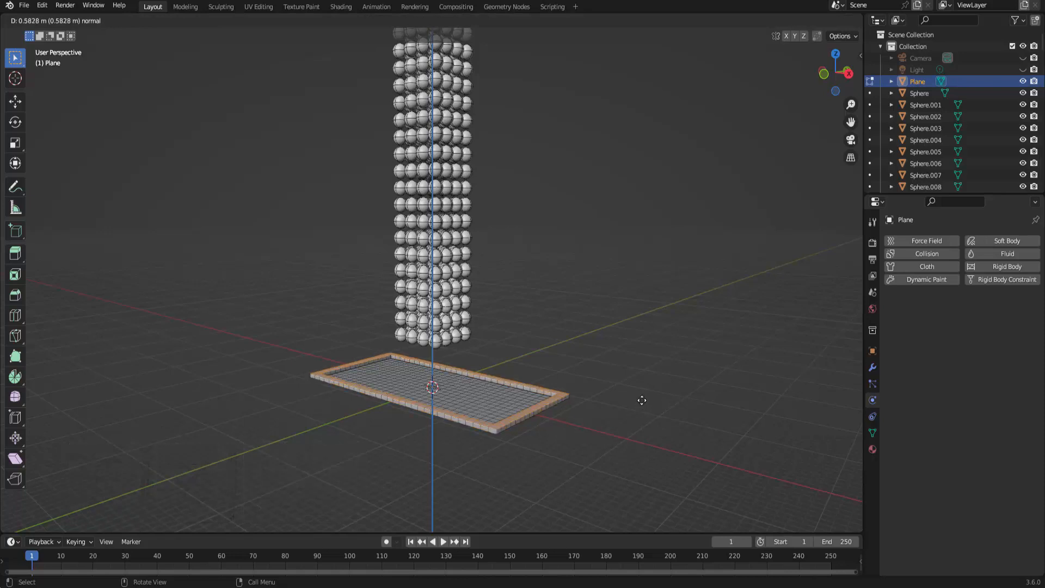
{"action": "left_click", "coordinate": [642, 331]}
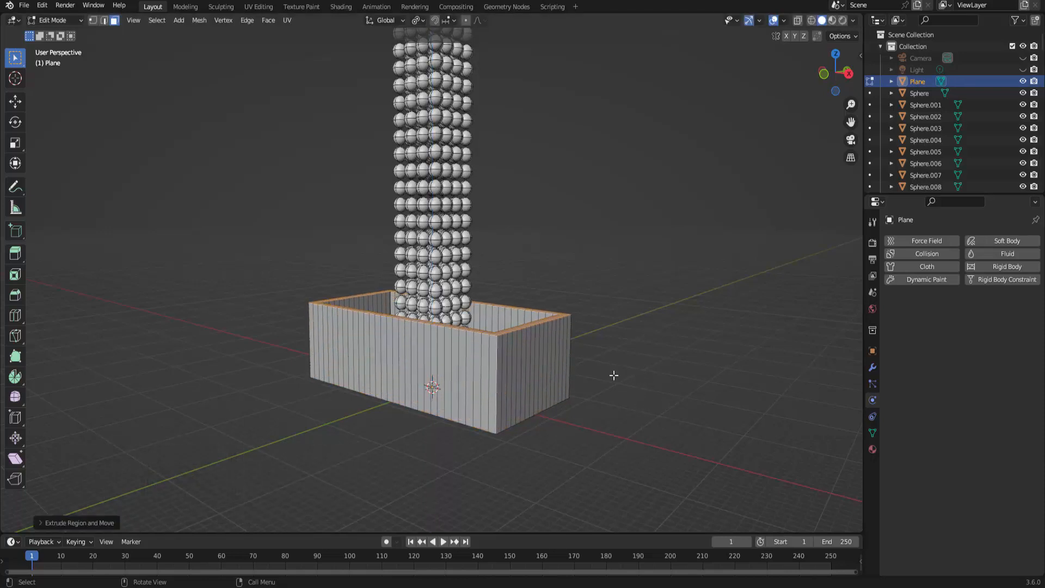
Step: Scale the walls' top rim slightly outward along X and along Y so that all four sides flare
{"action": "key", "text": "s"}
{"action": "key", "text": "x"}
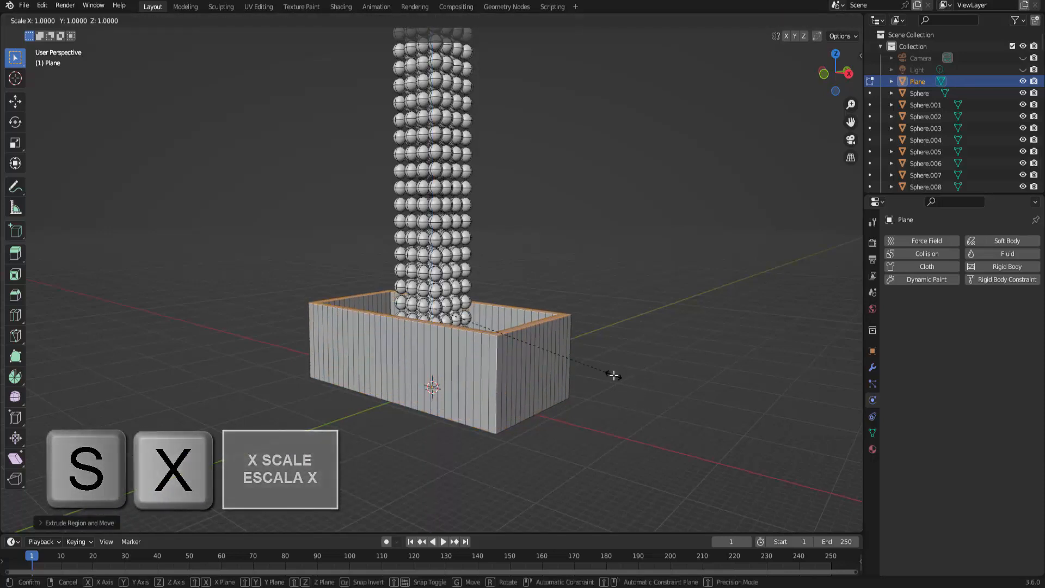
{"action": "left_click", "coordinate": [640, 392]}
{"action": "middle_click_drag", "start_coordinate": [648, 338], "coordinate": [647, 364]}
{"action": "key", "text": "s"}
{"action": "key", "text": "y"}
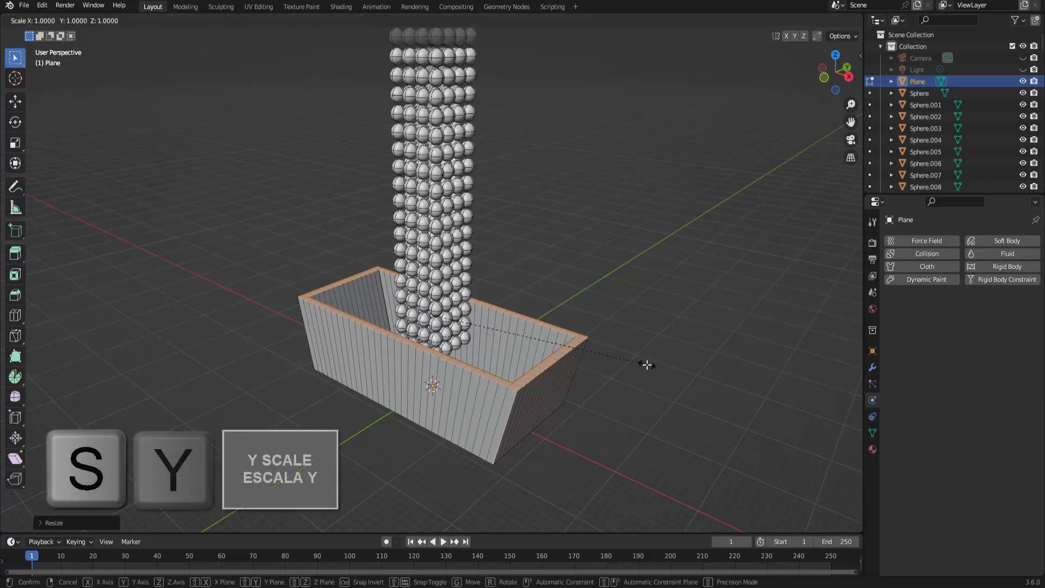
{"action": "left_click", "coordinate": [691, 354]}
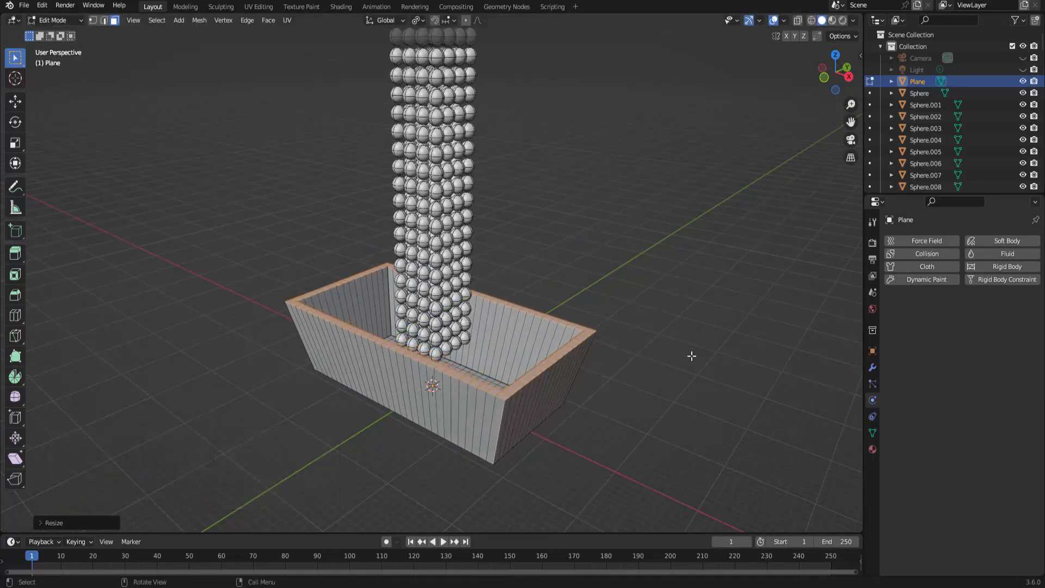
Step: Return to Object Mode and rename the plane object as caixa
{"action": "left_click", "coordinate": [46, 21]}
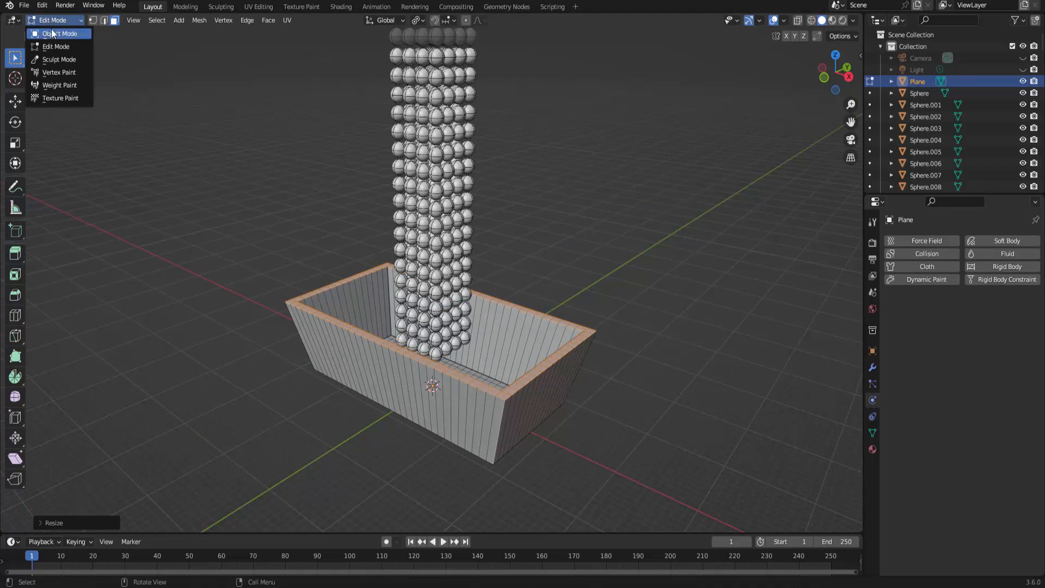
{"action": "left_click", "coordinate": [52, 31]}
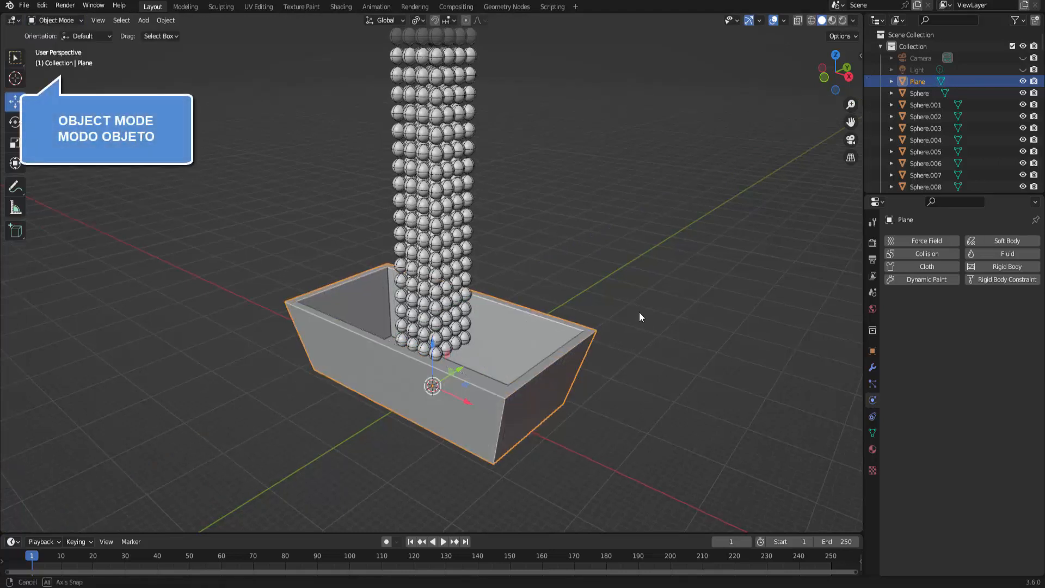
{"action": "middle_click_drag", "start_coordinate": [639, 315], "coordinate": [644, 311]}
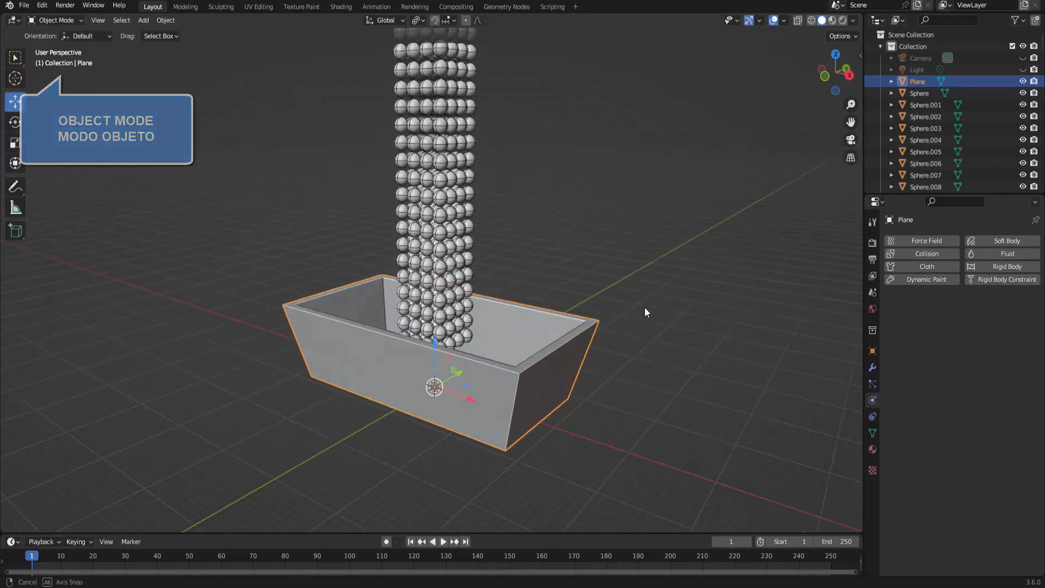
{"action": "double_click", "coordinate": [919, 81]}
{"action": "type", "text": "caixa"}
{"action": "key", "text": "Return"}
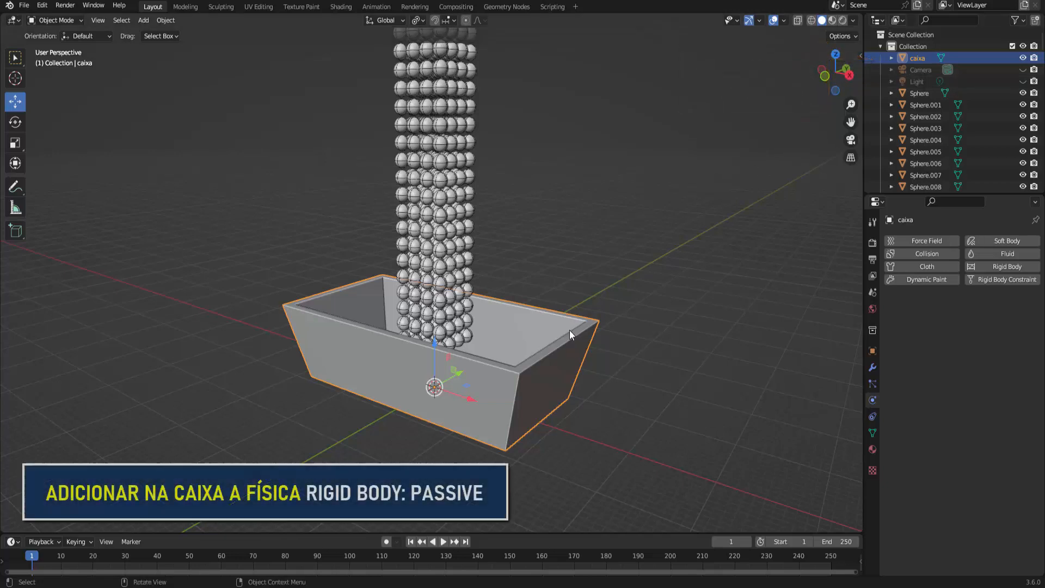
Step: Add Rigid Body physics to the caixa object and set its type to Passive
{"action": "left_click", "coordinate": [993, 265]}
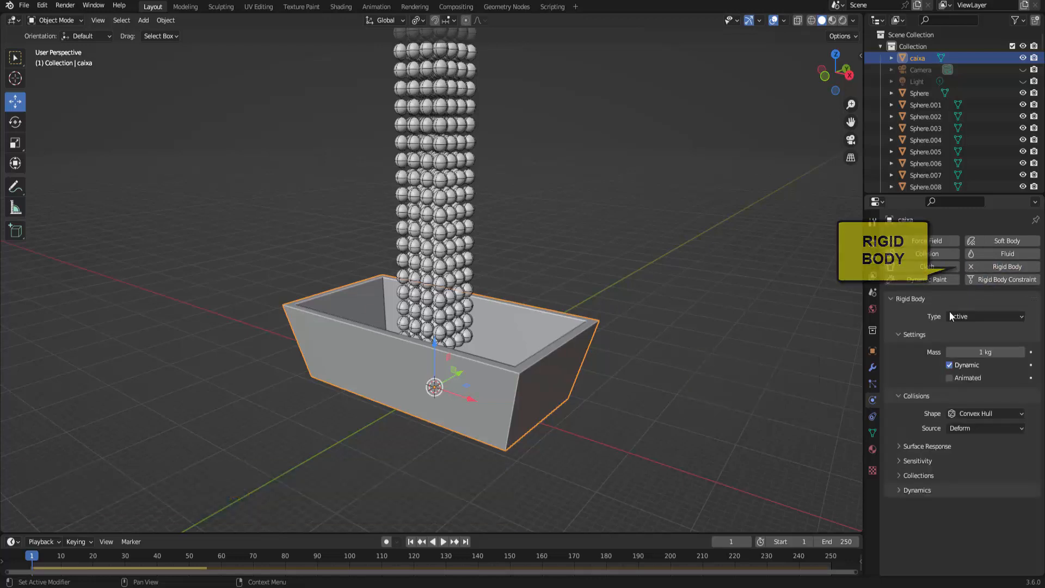
{"action": "left_click", "coordinate": [977, 316]}
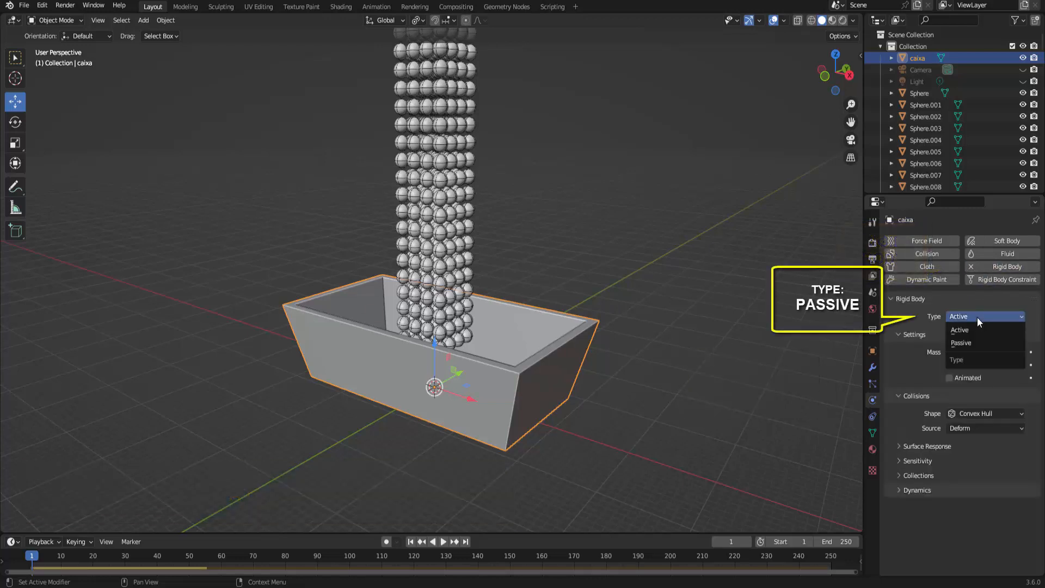
{"action": "left_click", "coordinate": [972, 344]}
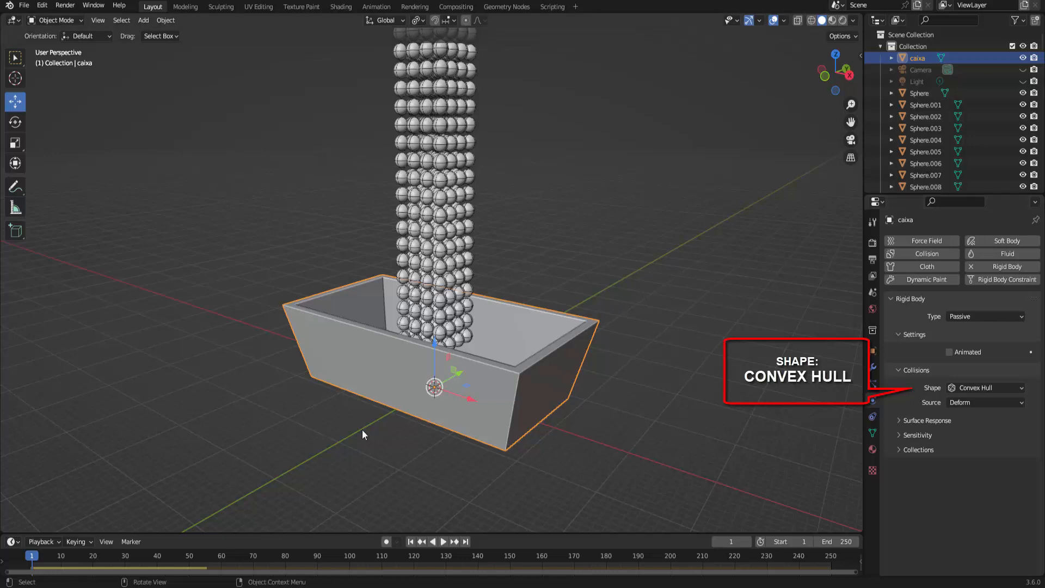
Step: Play the simulation with the box's Convex Hull collision shape, stop it and return to frame 1
{"action": "left_click", "coordinate": [444, 542]}
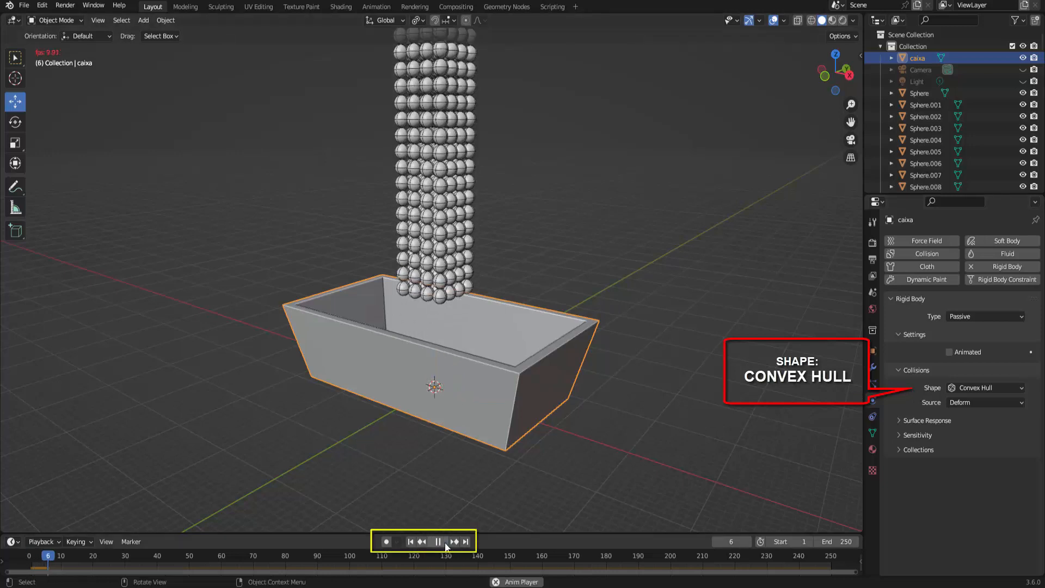
{"action": "left_click", "coordinate": [438, 542]}
{"action": "left_click", "coordinate": [410, 541]}
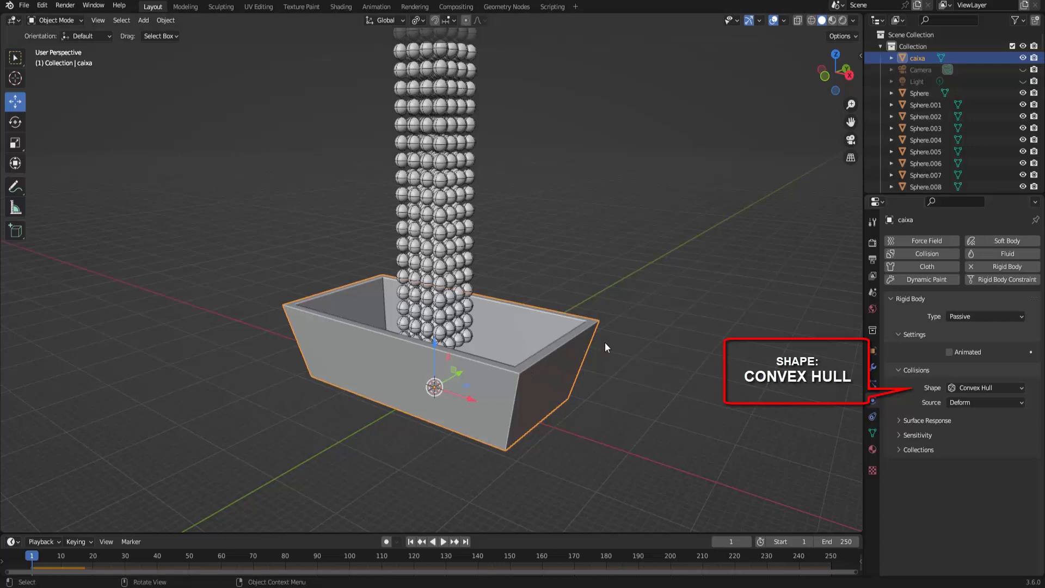
Step: Set the box's collision shape to Mesh and play the simulation up to frame 198 to fill the box with spheres
{"action": "left_click", "coordinate": [974, 386]}
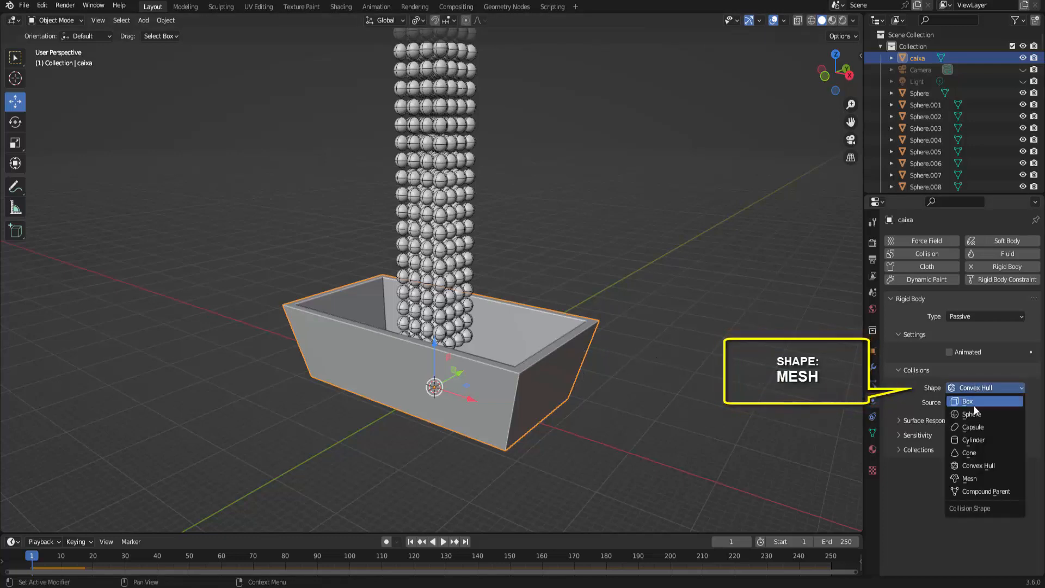
{"action": "left_click", "coordinate": [973, 477]}
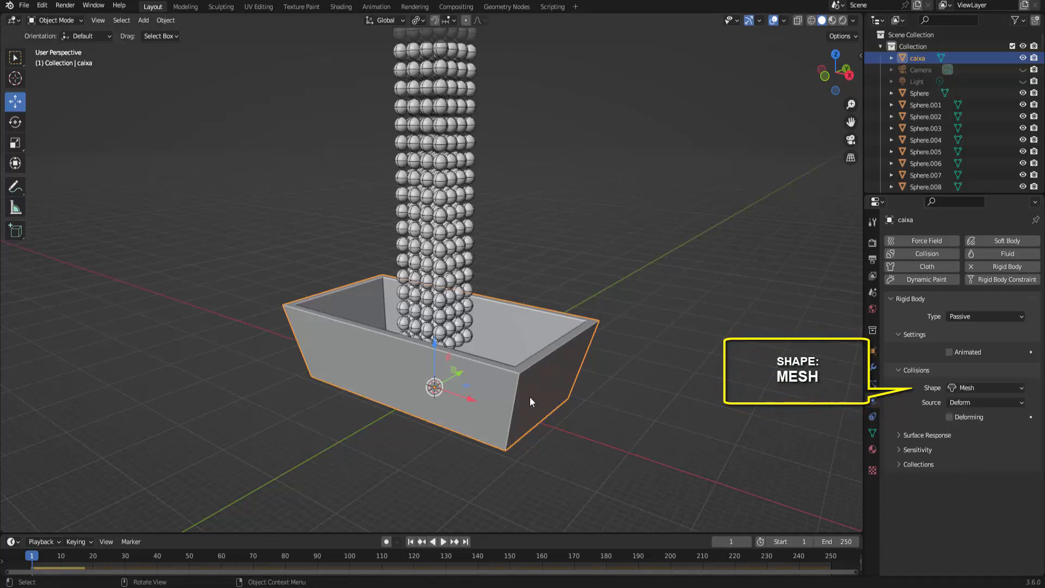
{"action": "left_click", "coordinate": [443, 543]}
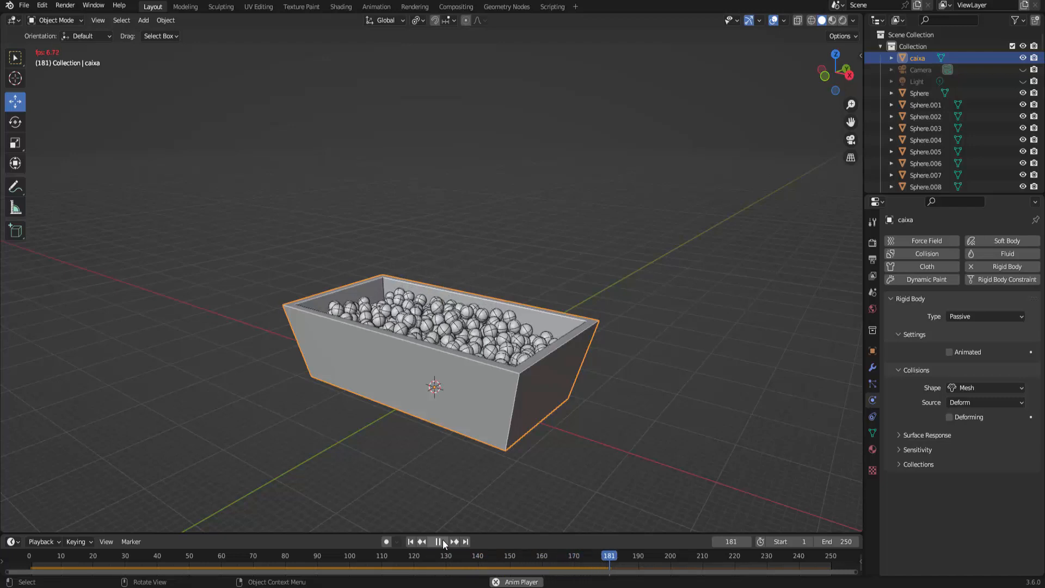
{"action": "left_click", "coordinate": [440, 541]}
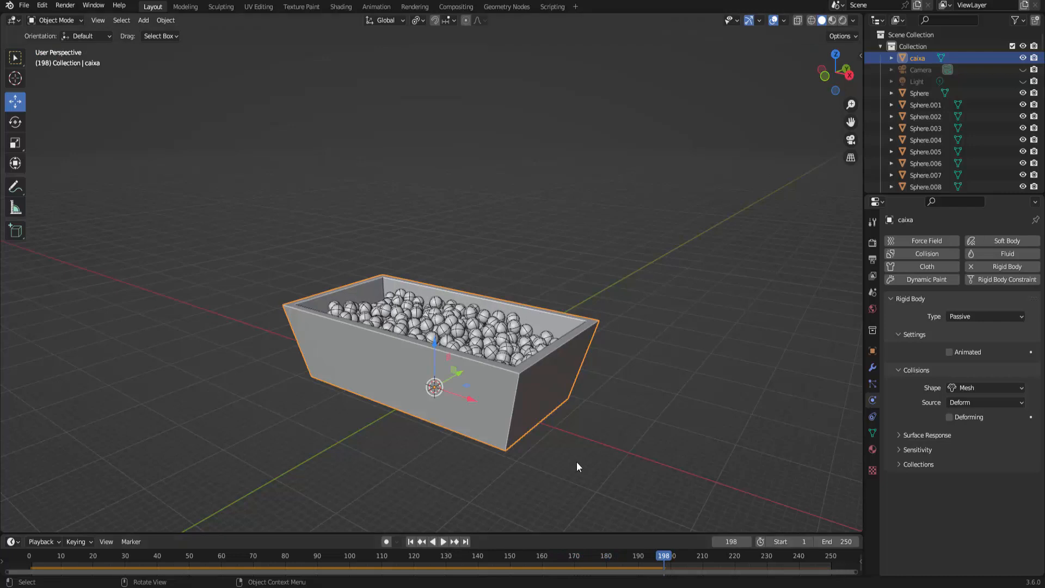
Step: Show the filled box from the top in Material Preview shading
{"action": "left_click", "coordinate": [834, 55]}
{"action": "scroll", "coordinate": [721, 246], "scroll_direction": "up", "scroll_amount": 3}
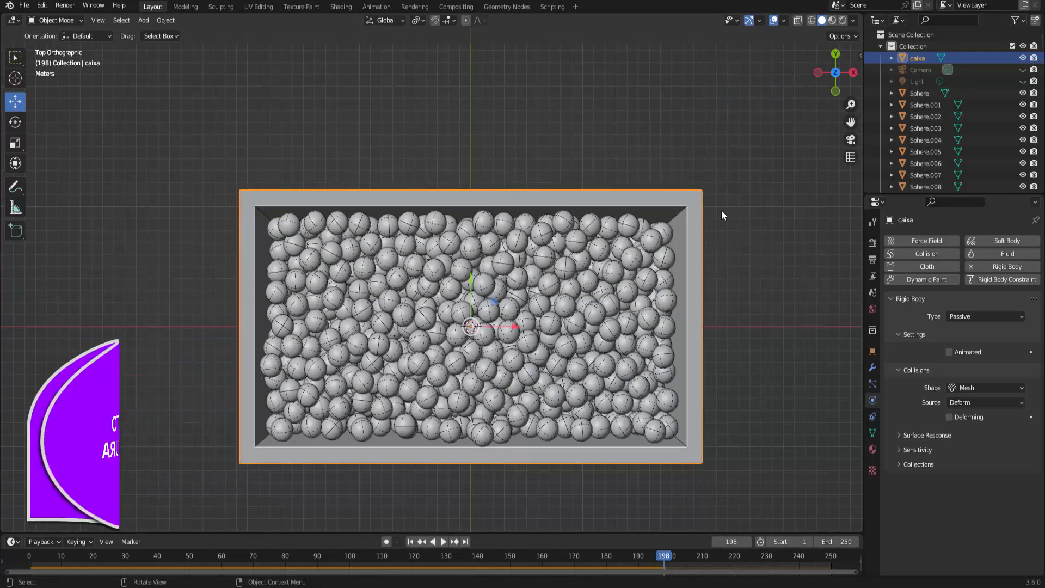
{"action": "left_click", "coordinate": [832, 22]}
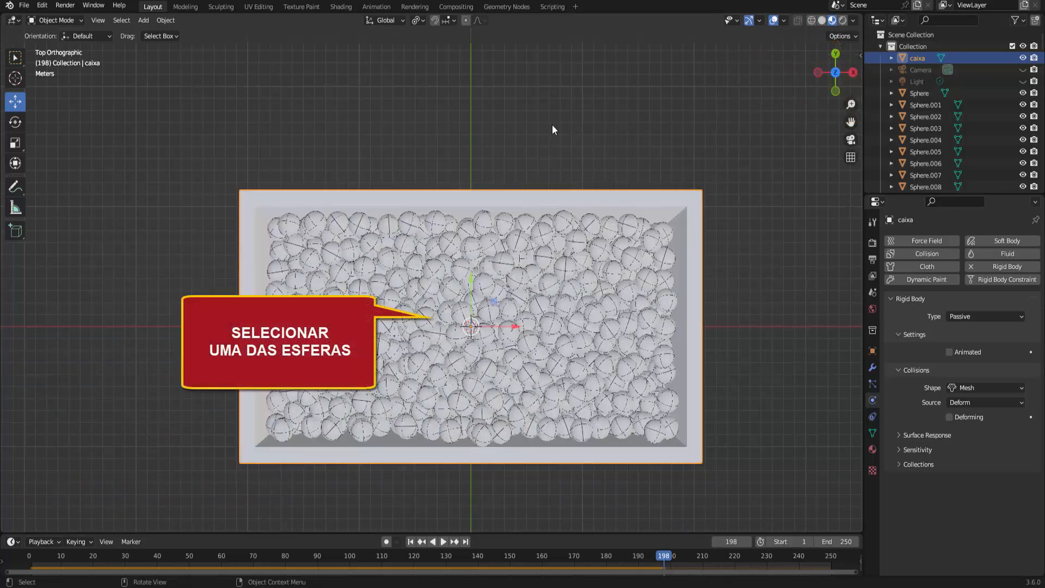
Step: Create a new material on one sphere near the centre of the box
{"action": "left_click", "coordinate": [489, 312]}
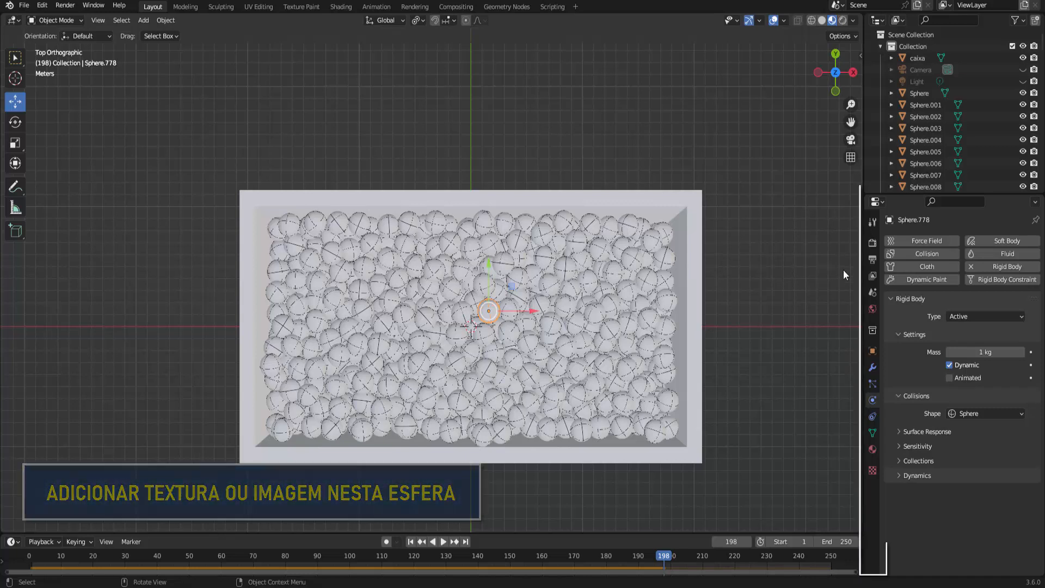
{"action": "left_click", "coordinate": [873, 451]}
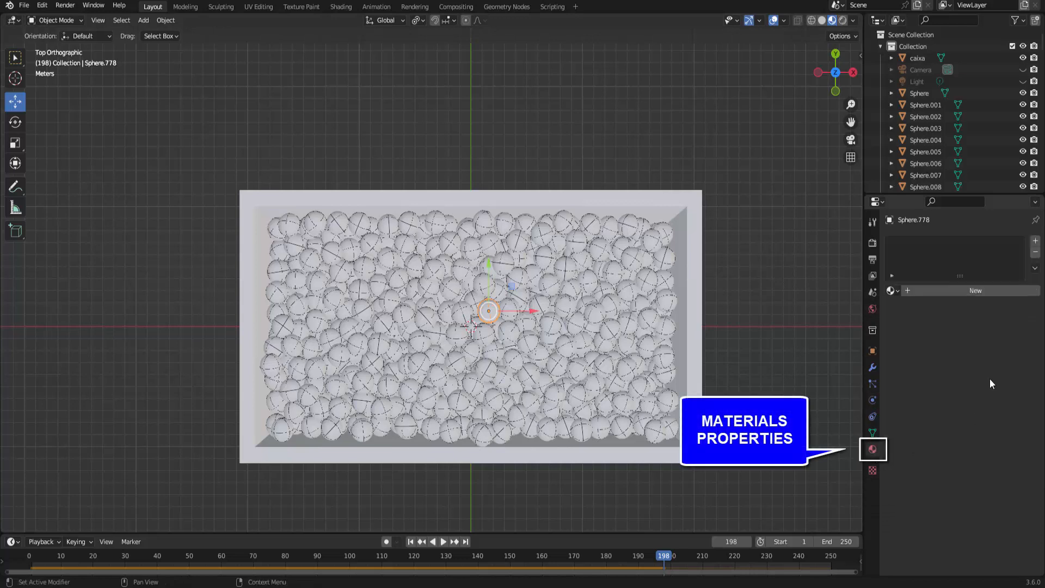
{"action": "left_click", "coordinate": [980, 292]}
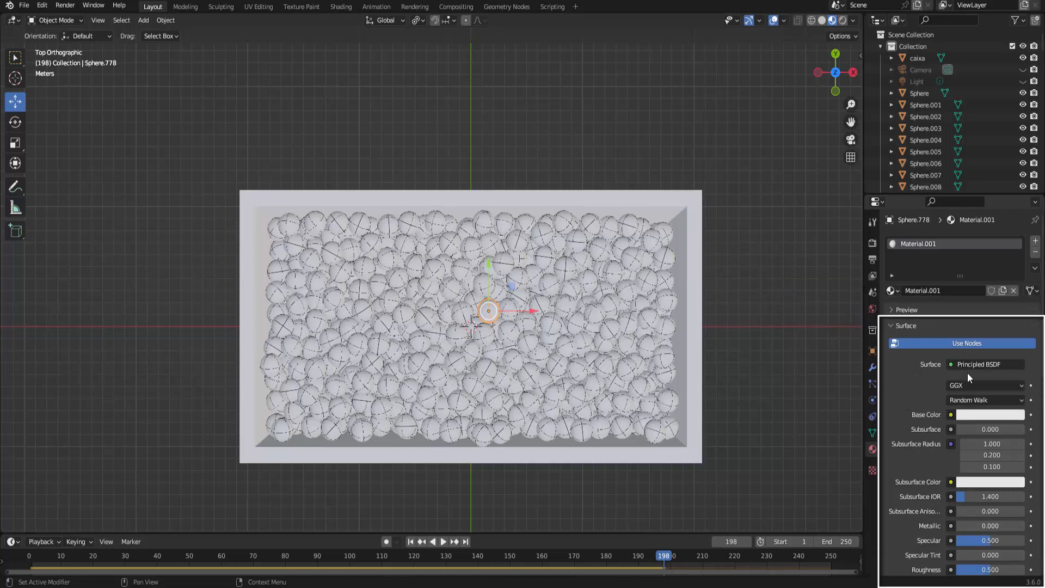
Step: Enlarge the timeline area to about half the window height and turn it into a Shader Editor showing the sphere's material nodes
{"action": "scroll", "coordinate": [805, 378], "scroll_direction": "down", "scroll_amount": 1}
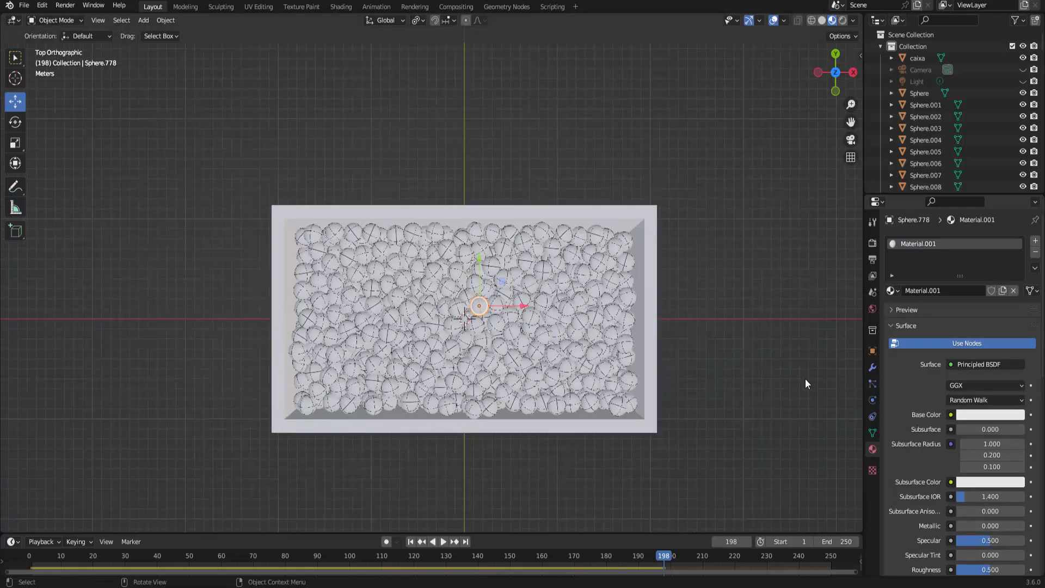
{"action": "scroll", "coordinate": [806, 383], "scroll_direction": "down", "scroll_amount": 1}
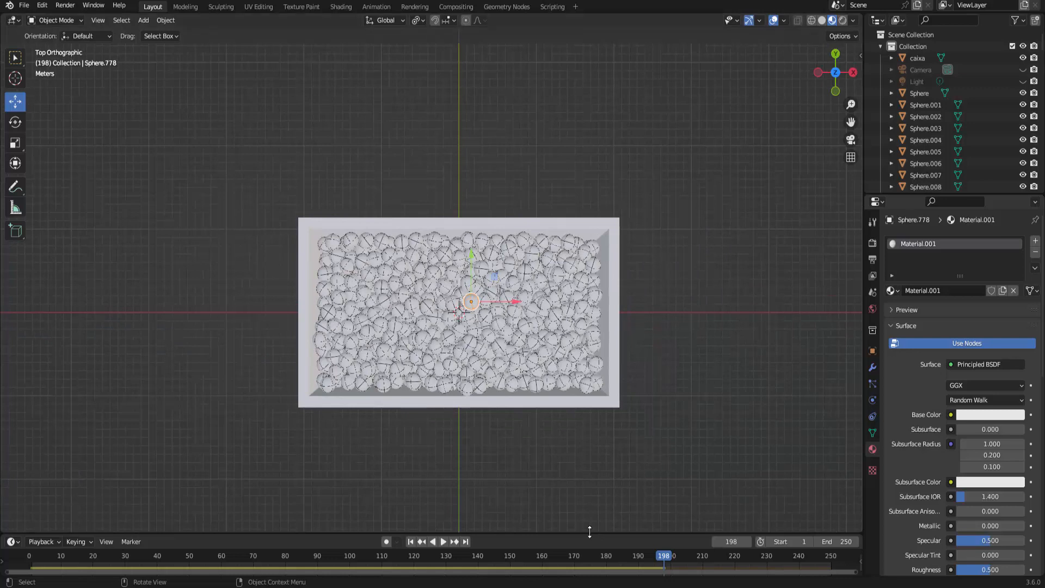
{"action": "left_click_drag", "start_coordinate": [589, 532], "coordinate": [602, 305]}
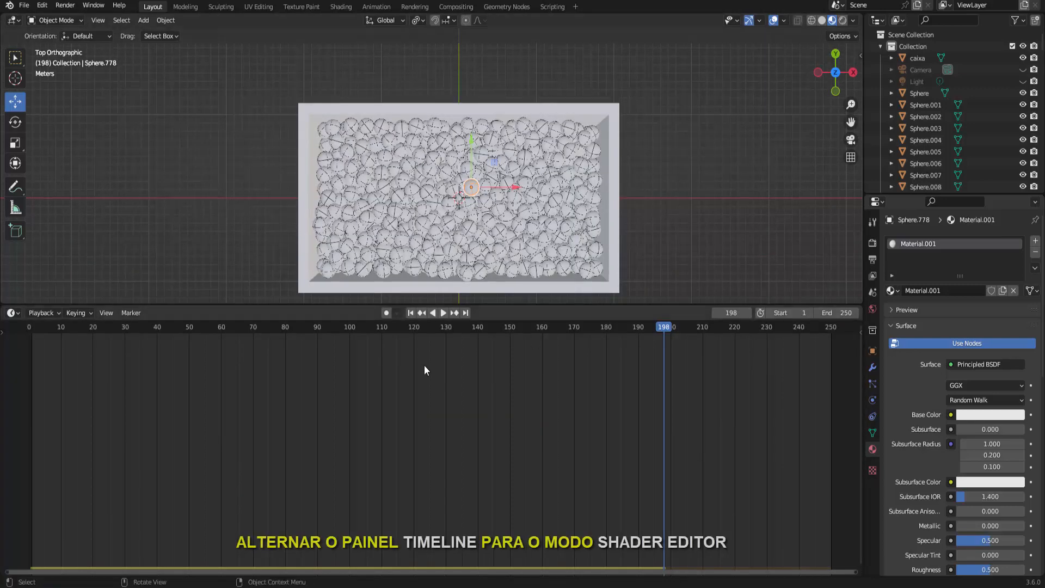
{"action": "left_click", "coordinate": [13, 314]}
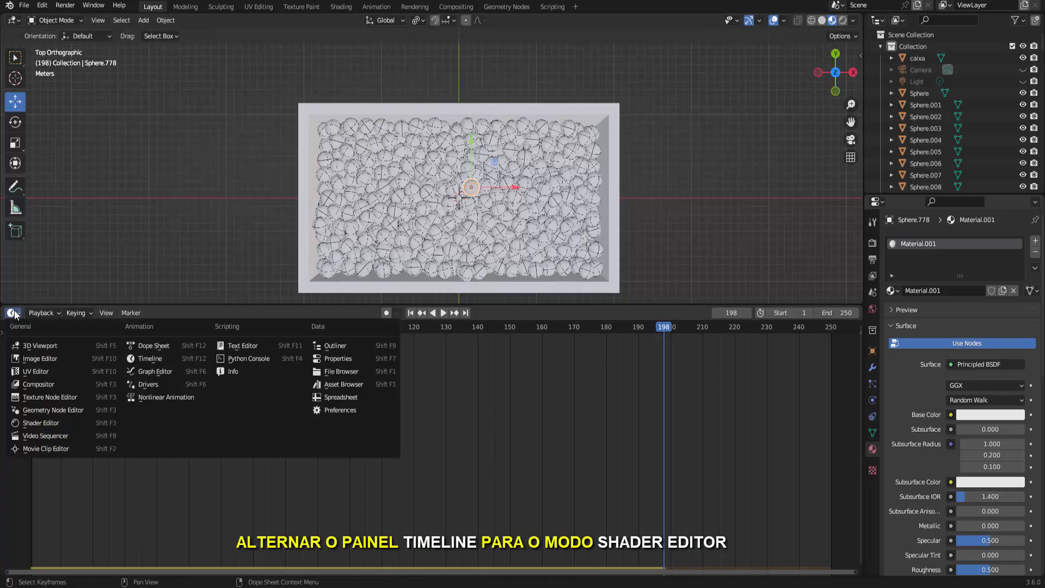
{"action": "left_click", "coordinate": [70, 422]}
{"action": "scroll", "coordinate": [195, 437], "scroll_direction": "up", "scroll_amount": 1}
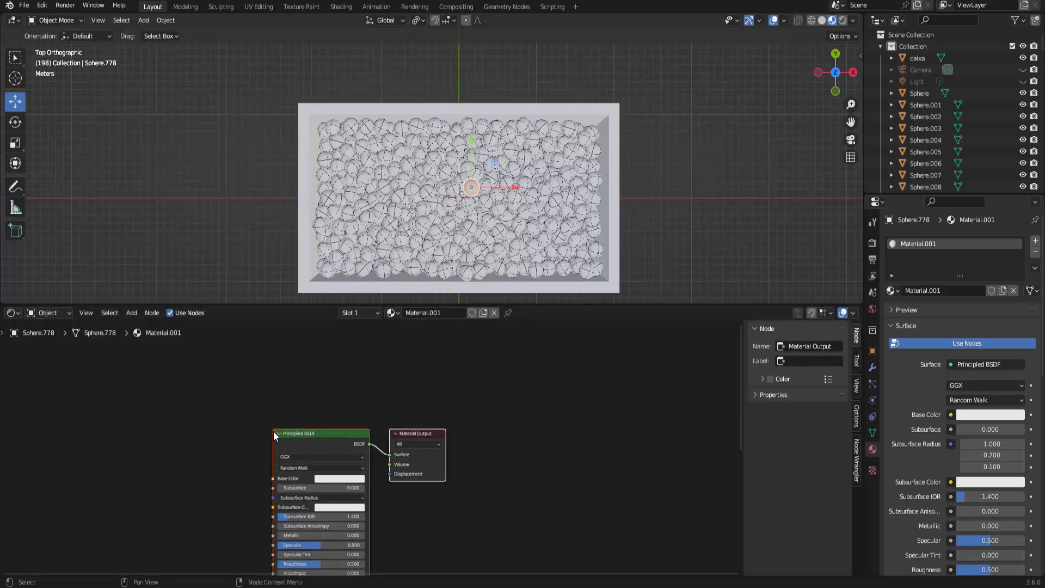
{"action": "left_click_drag", "start_coordinate": [293, 433], "coordinate": [539, 360]}
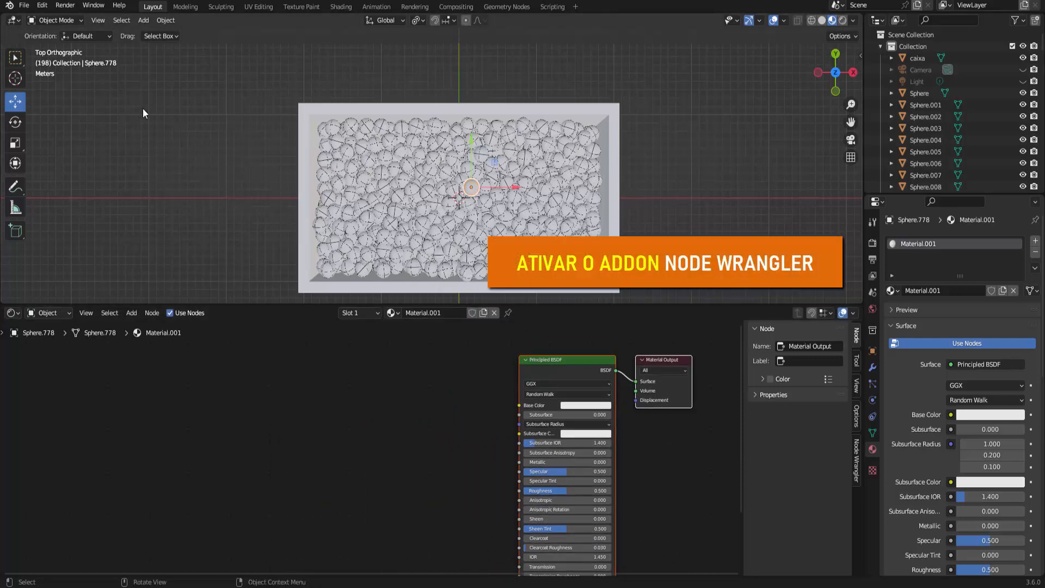
Step: Search the add-on preferences for "node w" to check that Node Wrangler is enabled, and close the preferences
{"action": "left_click", "coordinate": [43, 5]}
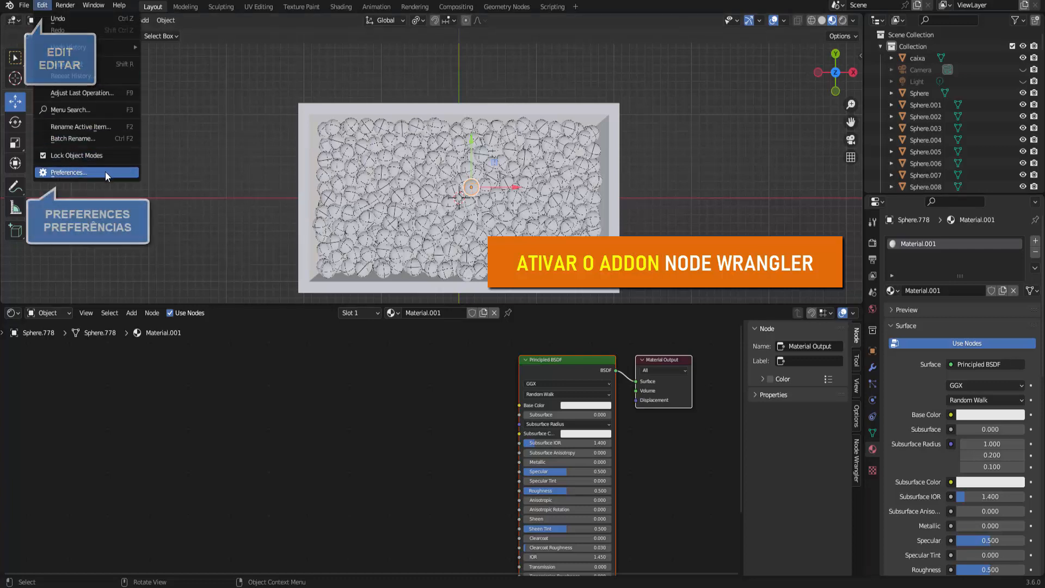
{"action": "left_click", "coordinate": [129, 171]}
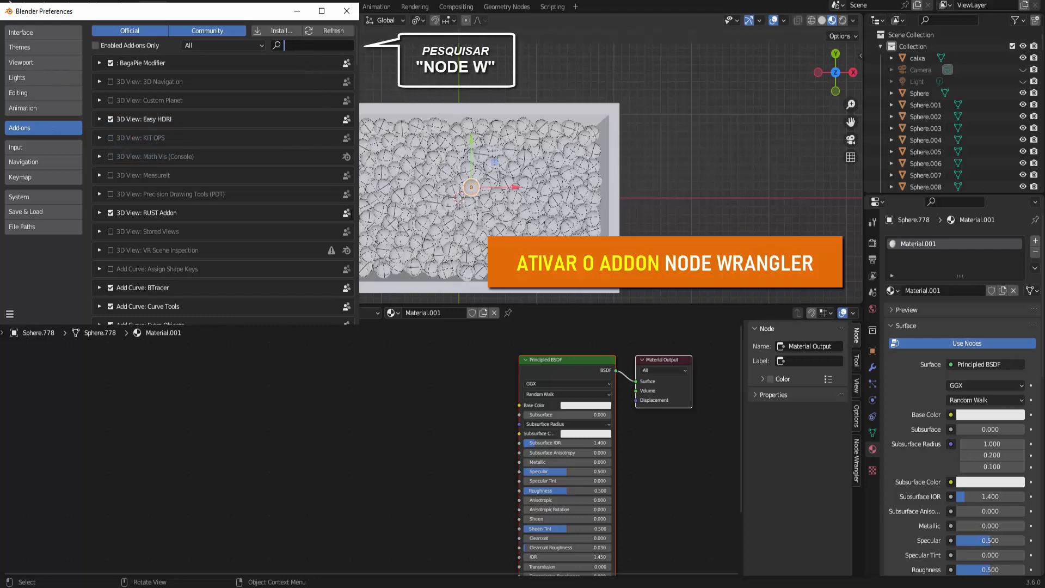
{"action": "type", "text": "ode w"}
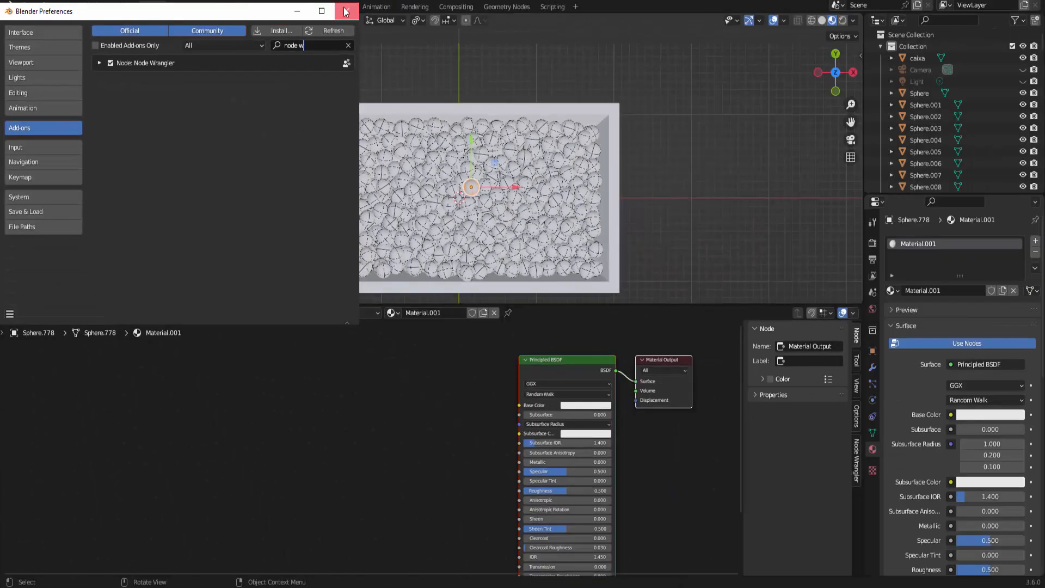
{"action": "left_click", "coordinate": [863, 27]}
Step: Use Node Wrangler to add Texture Coordinate, Mapping and Image Texture nodes to the Principled BSDF's Base Color
{"action": "left_click", "coordinate": [559, 359]}
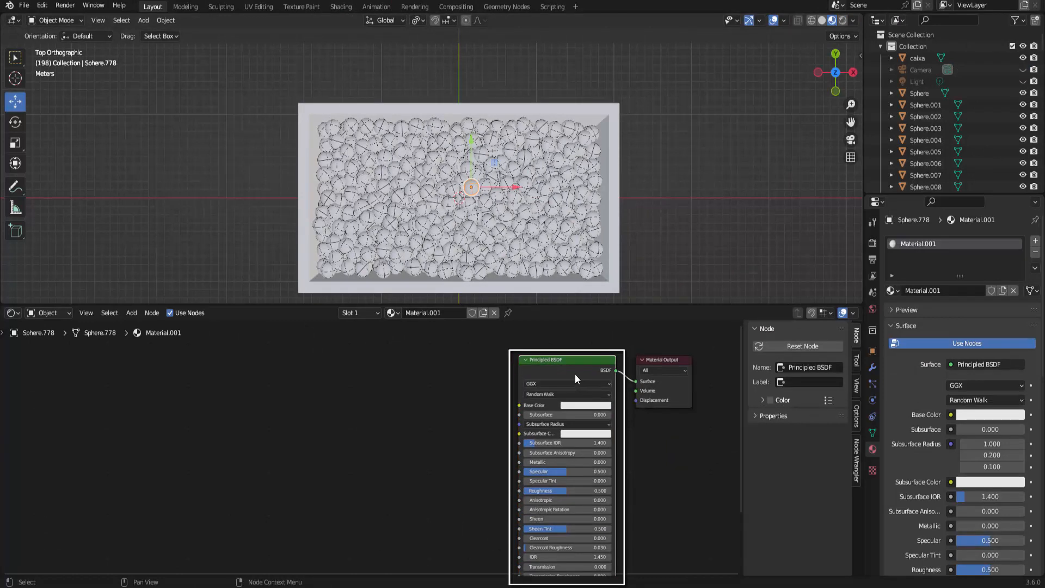
{"action": "key", "text": "ctrl+t"}
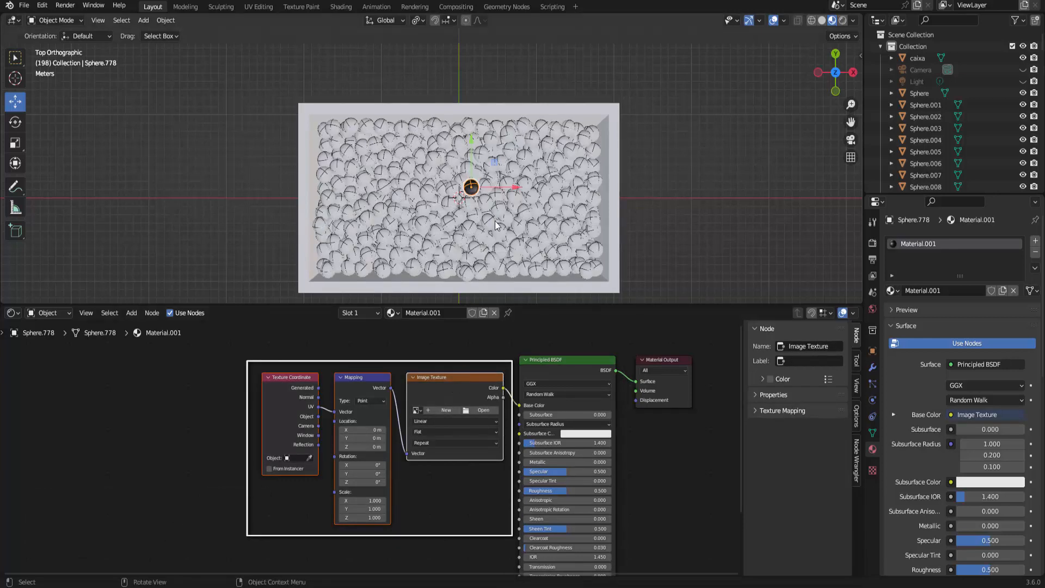
{"action": "scroll", "coordinate": [477, 197], "scroll_direction": "up", "scroll_amount": 3}
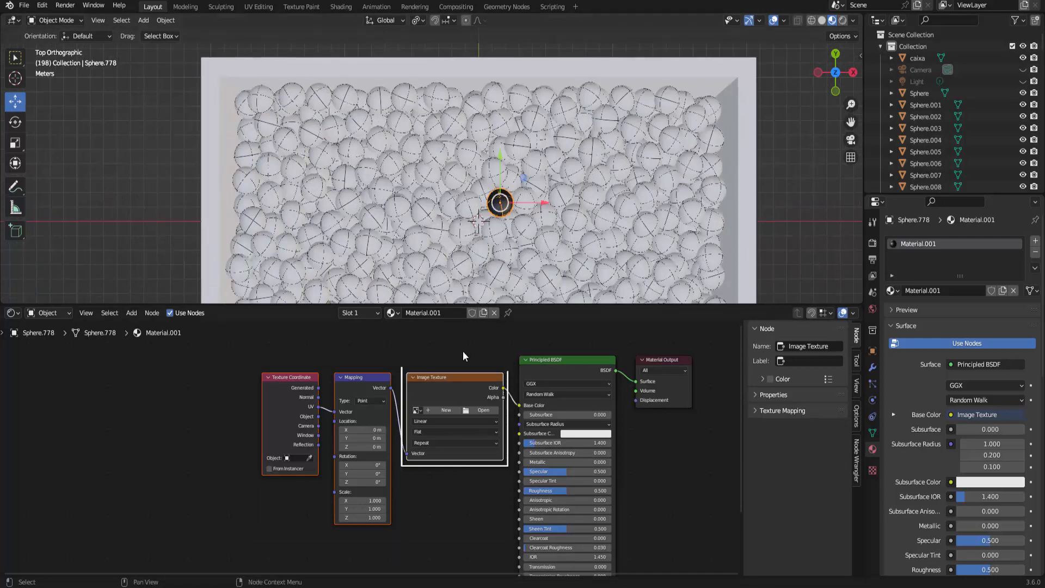
Step: Load the light bulb image IM (4).png into the Image Texture node
{"action": "left_click", "coordinate": [485, 411]}
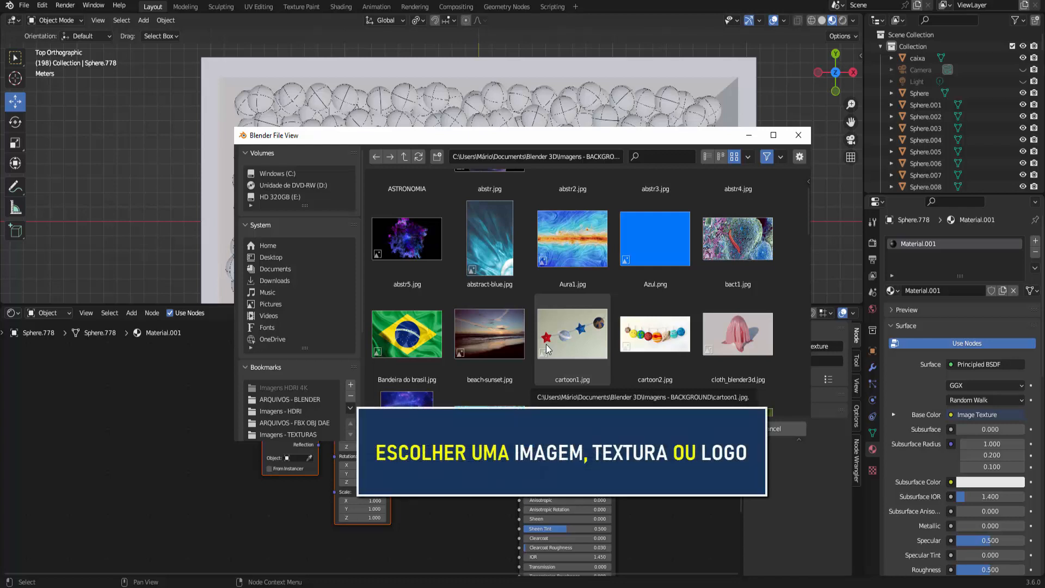
{"action": "scroll", "coordinate": [565, 312], "scroll_direction": "down", "scroll_amount": 5}
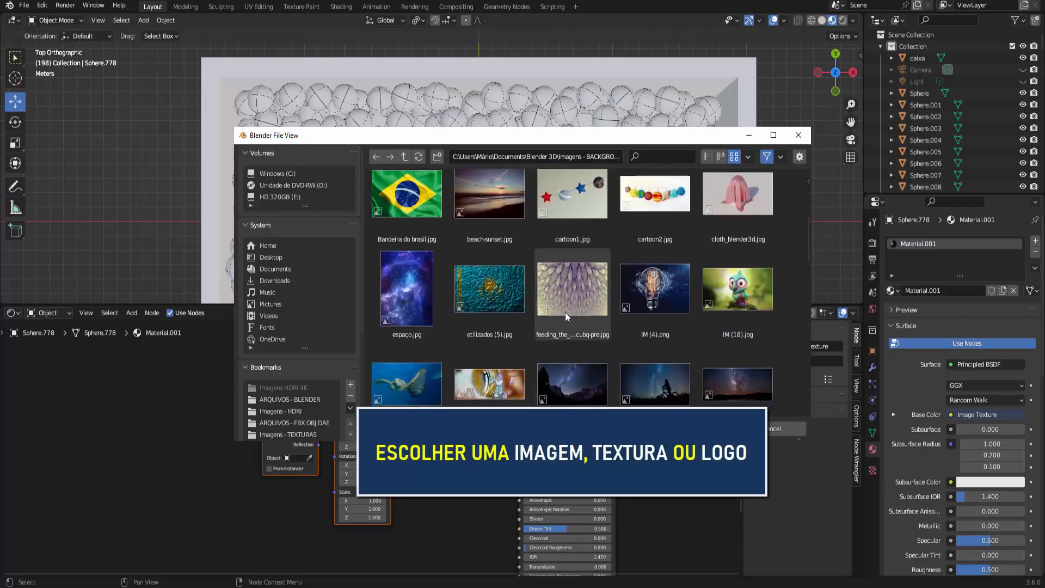
{"action": "scroll", "coordinate": [565, 312], "scroll_direction": "down", "scroll_amount": 1}
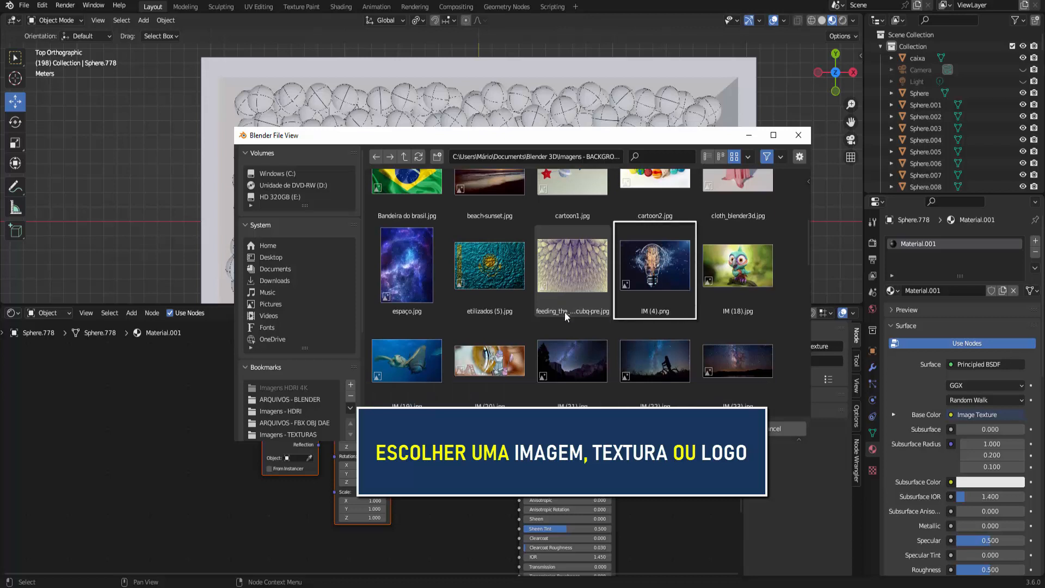
{"action": "left_click", "coordinate": [658, 274]}
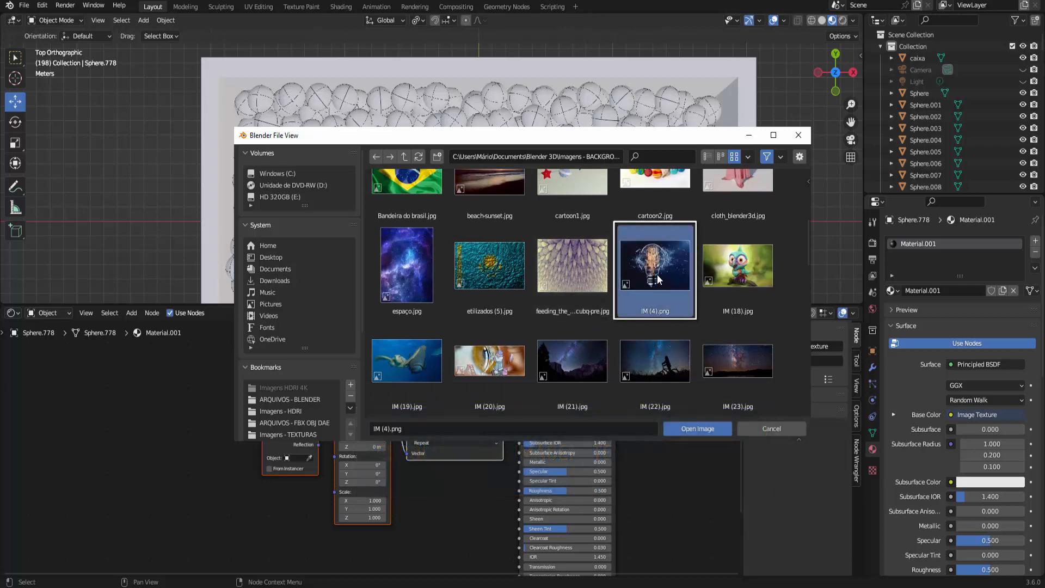
{"action": "left_click", "coordinate": [697, 427]}
{"action": "scroll", "coordinate": [630, 361], "scroll_direction": "up", "scroll_amount": 1}
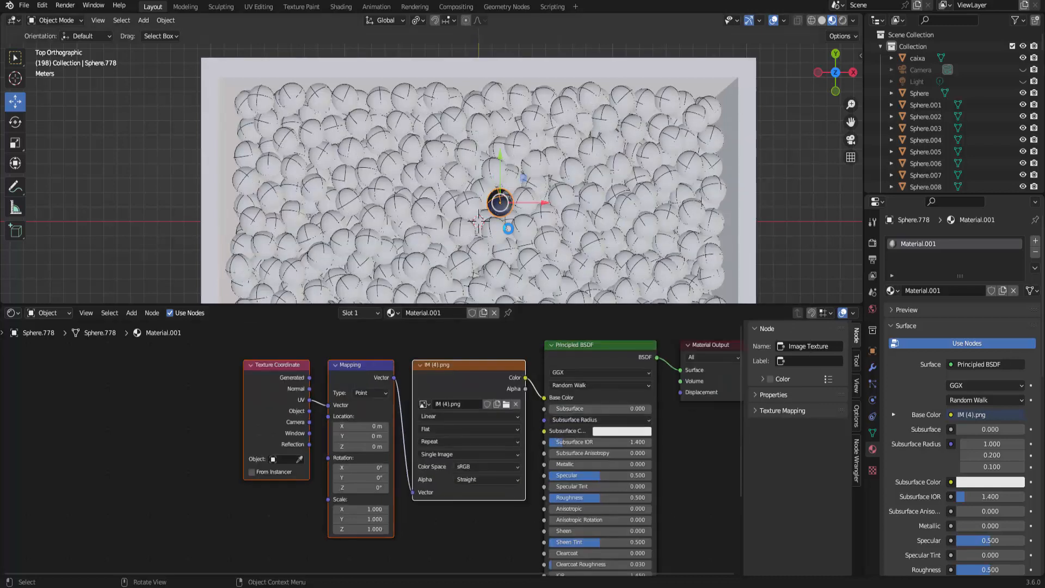
{"action": "scroll", "coordinate": [558, 152], "scroll_direction": "up", "scroll_amount": 1}
{"action": "scroll", "coordinate": [558, 152], "scroll_direction": "up", "scroll_amount": 4}
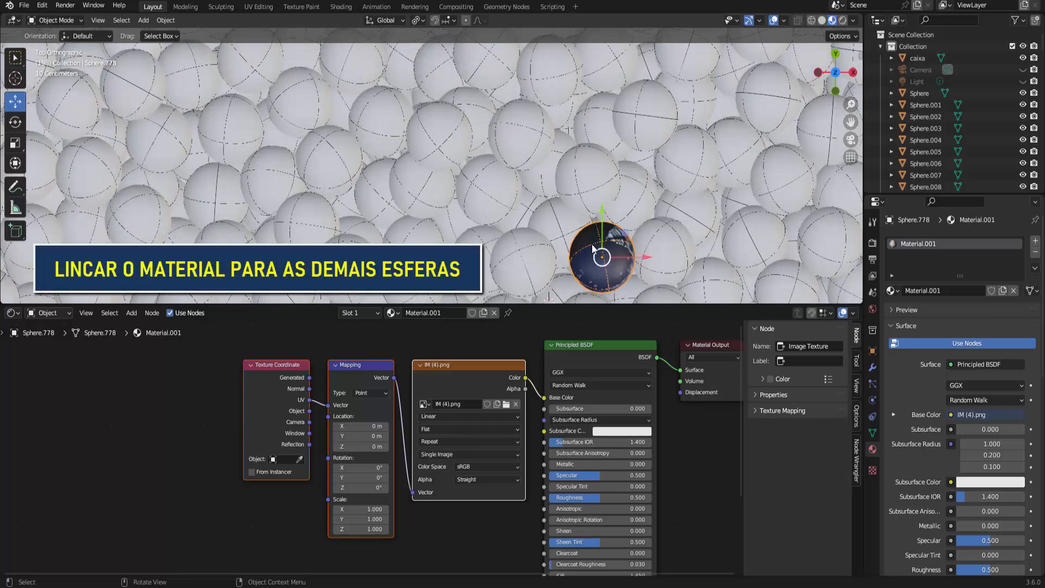
Step: Hide the box object "caixa" in the viewport so only the spheres are shown
{"action": "scroll", "coordinate": [546, 193], "scroll_direction": "down", "scroll_amount": 8}
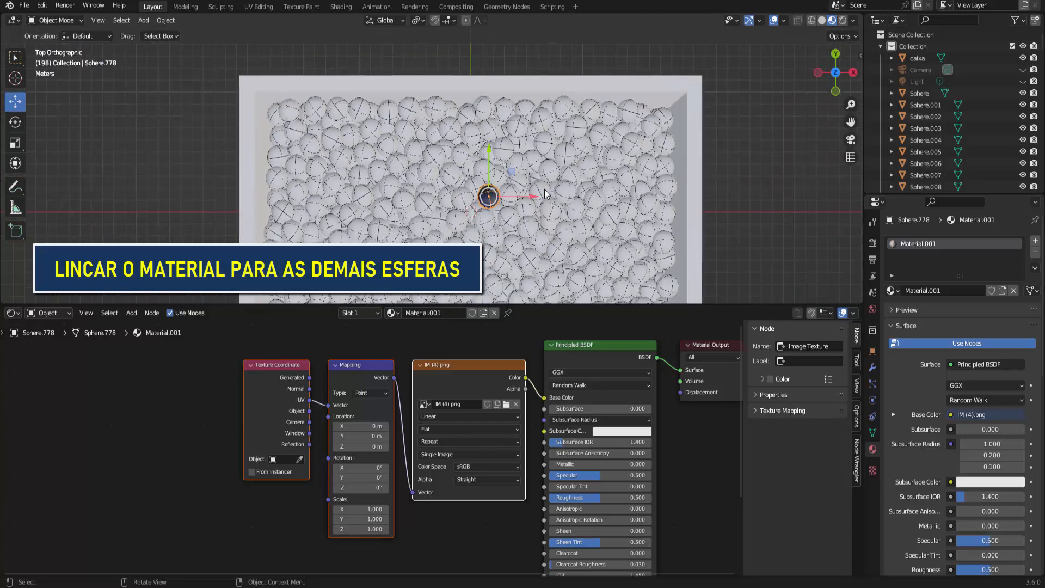
{"action": "scroll", "coordinate": [546, 193], "scroll_direction": "down", "scroll_amount": 1}
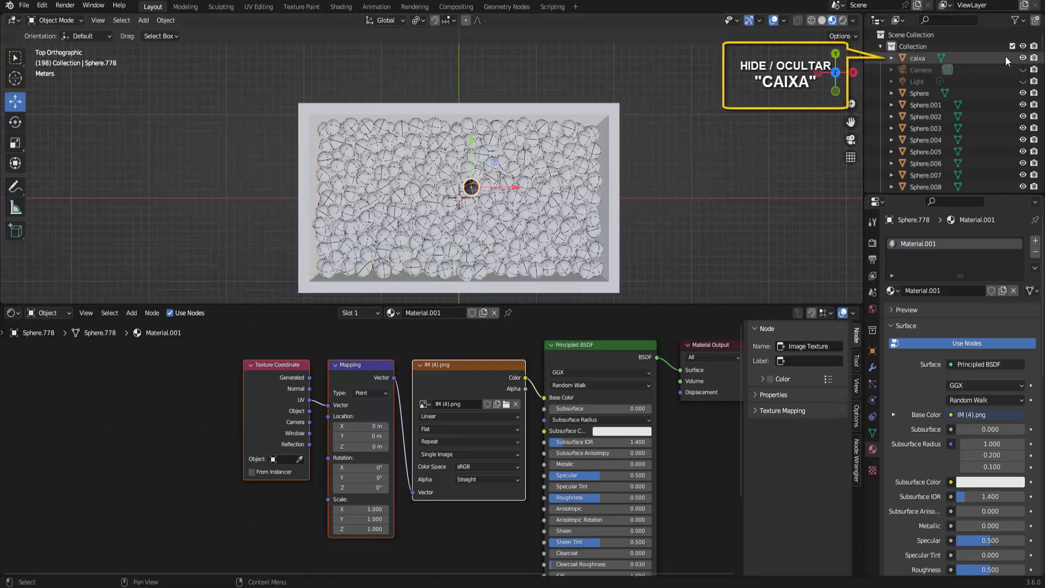
{"action": "left_click", "coordinate": [1023, 58]}
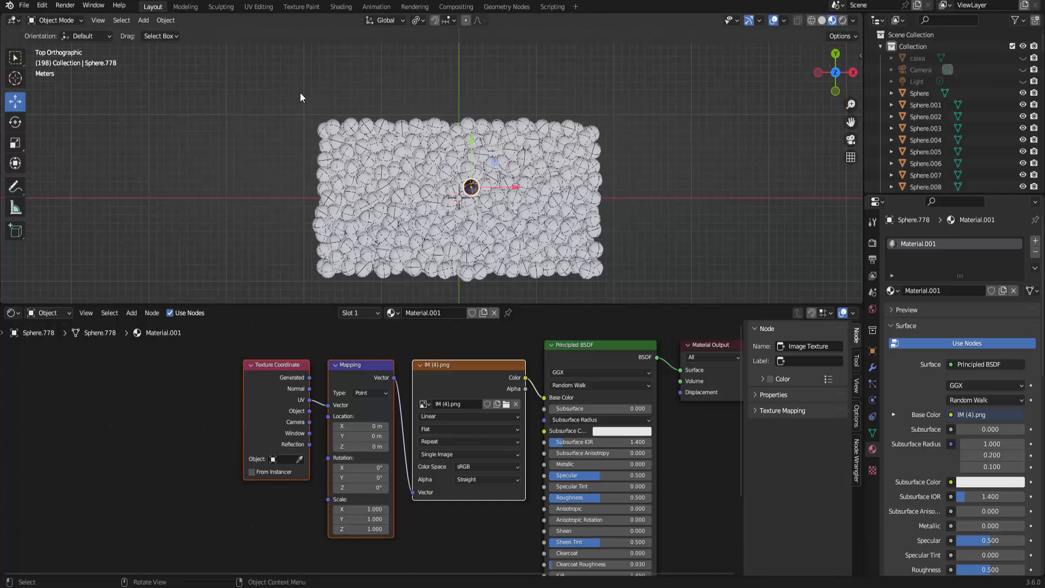
Step: Select all the spheres and link the textured sphere's material to them with Link Materials
{"action": "left_click_drag", "start_coordinate": [299, 94], "coordinate": [634, 291]}
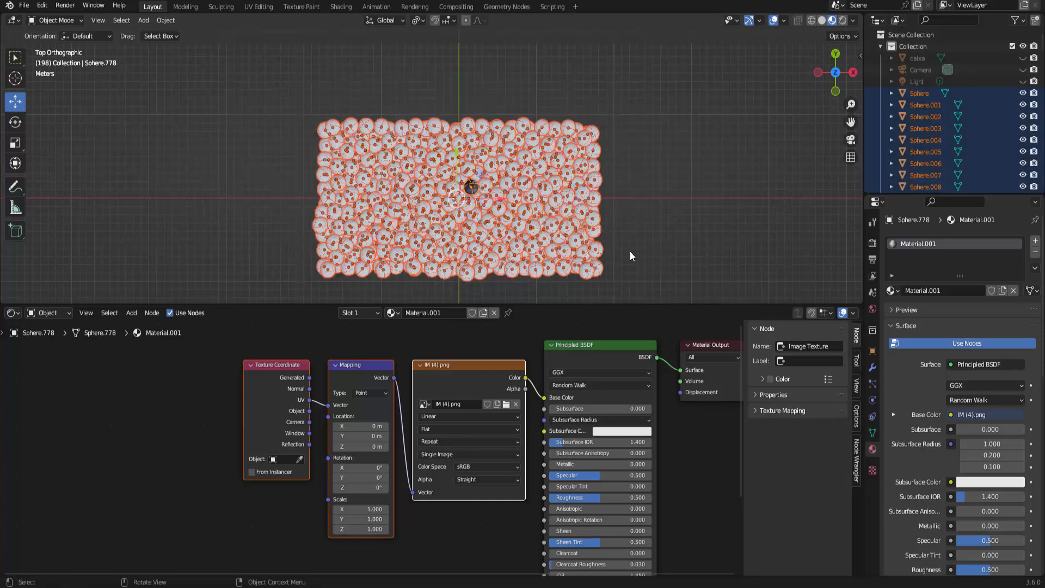
{"action": "scroll", "coordinate": [625, 211], "scroll_direction": "up", "scroll_amount": 1}
{"action": "scroll", "coordinate": [626, 213], "scroll_direction": "up", "scroll_amount": 3}
{"action": "scroll", "coordinate": [626, 213], "scroll_direction": "down", "scroll_amount": 4}
{"action": "key", "text": "ctrl+l"}
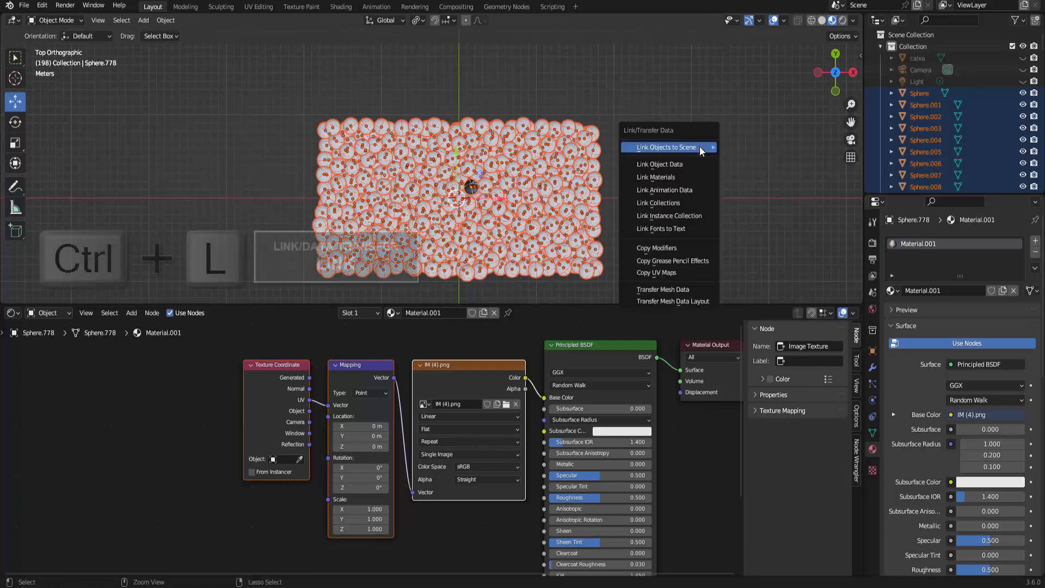
{"action": "mouse_move", "coordinate": [700, 146]}
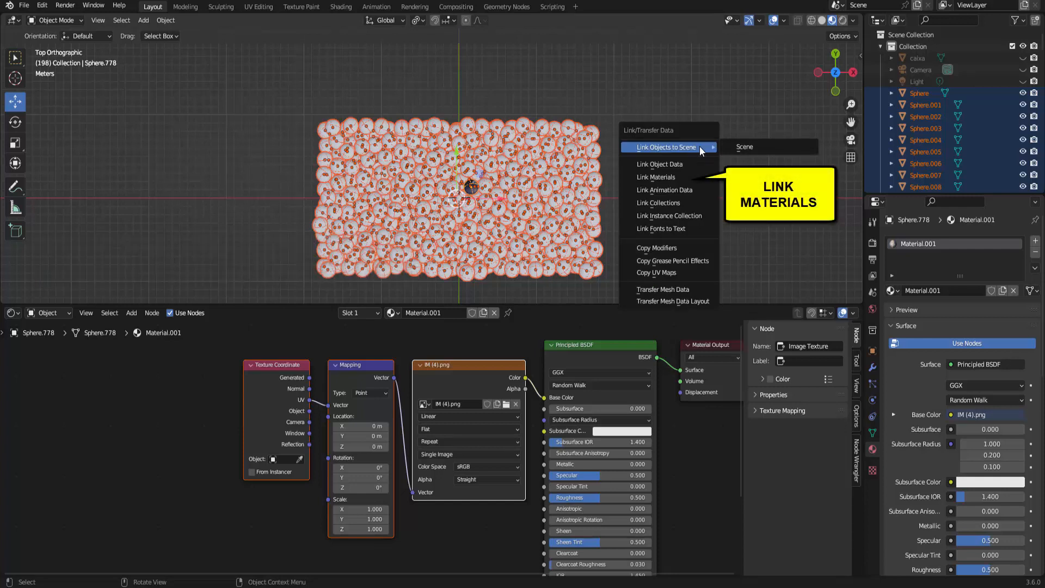
{"action": "left_click", "coordinate": [684, 176]}
{"action": "scroll", "coordinate": [529, 226], "scroll_direction": "up", "scroll_amount": 6}
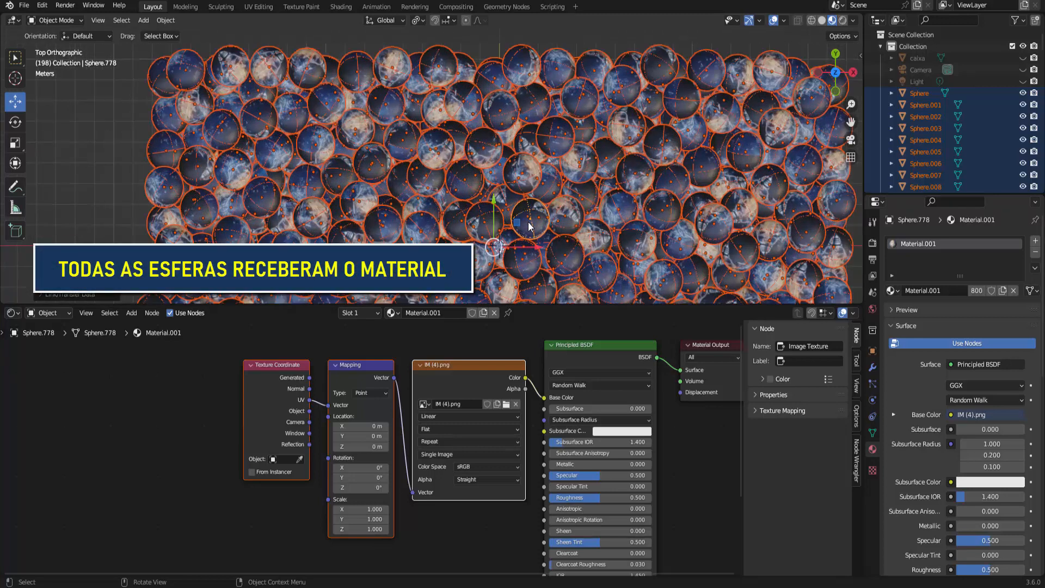
{"action": "scroll", "coordinate": [528, 225], "scroll_direction": "up", "scroll_amount": 3}
{"action": "scroll", "coordinate": [528, 223], "scroll_direction": "down", "scroll_amount": 9}
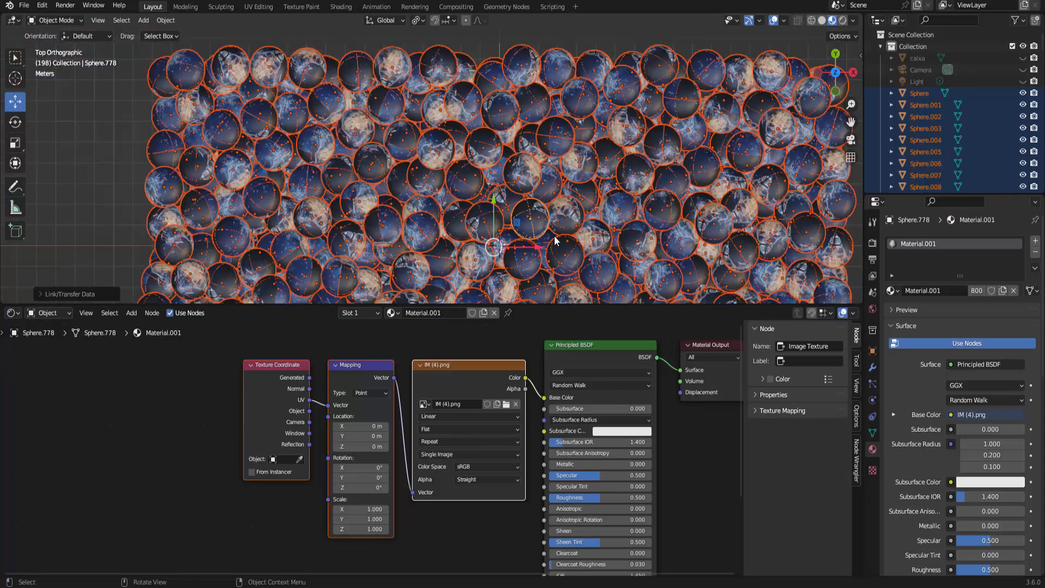
{"action": "scroll", "coordinate": [572, 164], "scroll_direction": "up", "scroll_amount": 7}
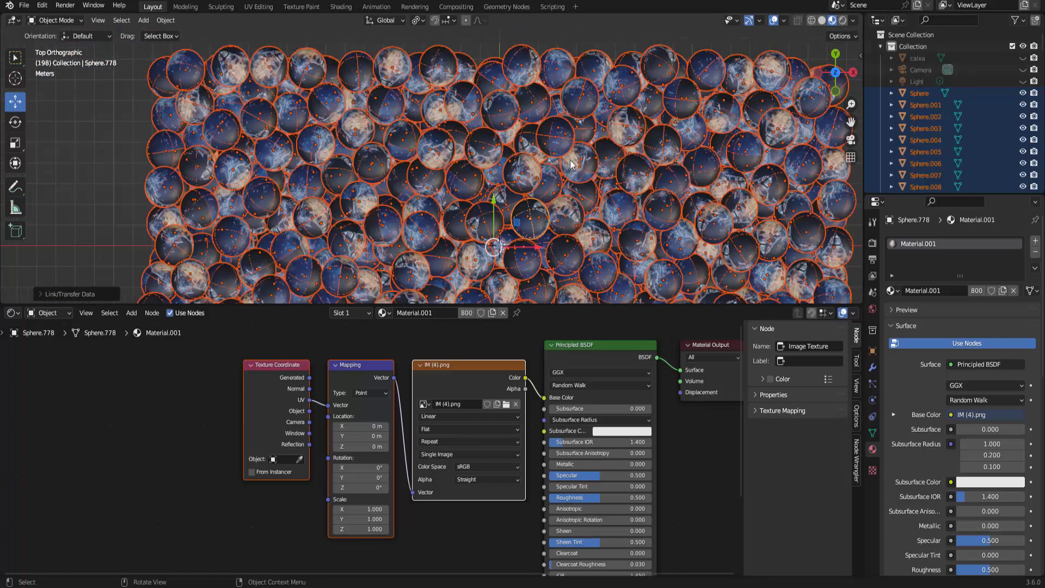
Step: Unwrap all faces of the spheres in Edit Mode with Project from View (Bounds), return to Object Mode and deselect everything
{"action": "scroll", "coordinate": [580, 158], "scroll_direction": "down", "scroll_amount": 5}
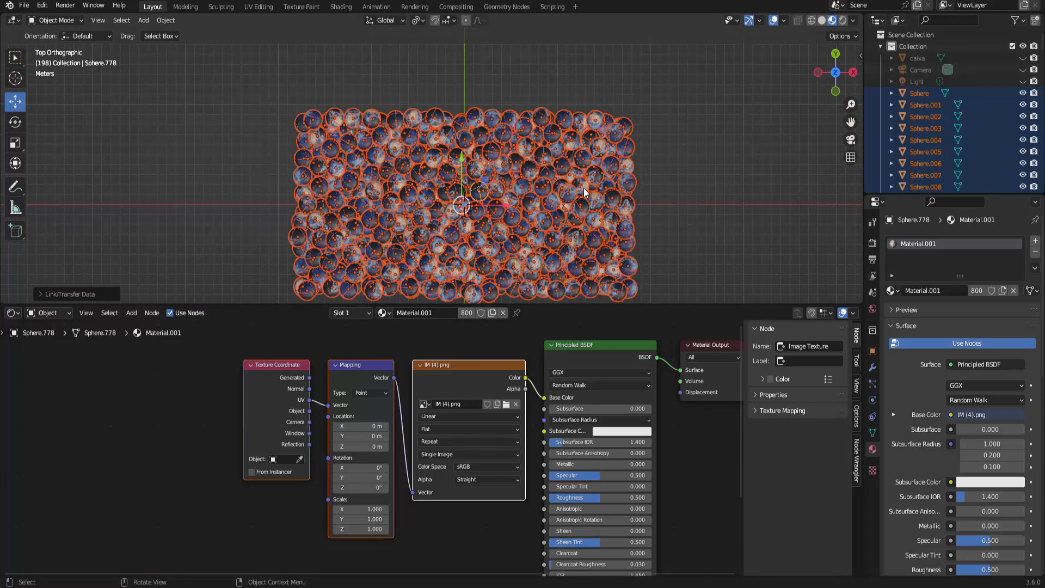
{"action": "scroll", "coordinate": [583, 193], "scroll_direction": "down", "scroll_amount": 1}
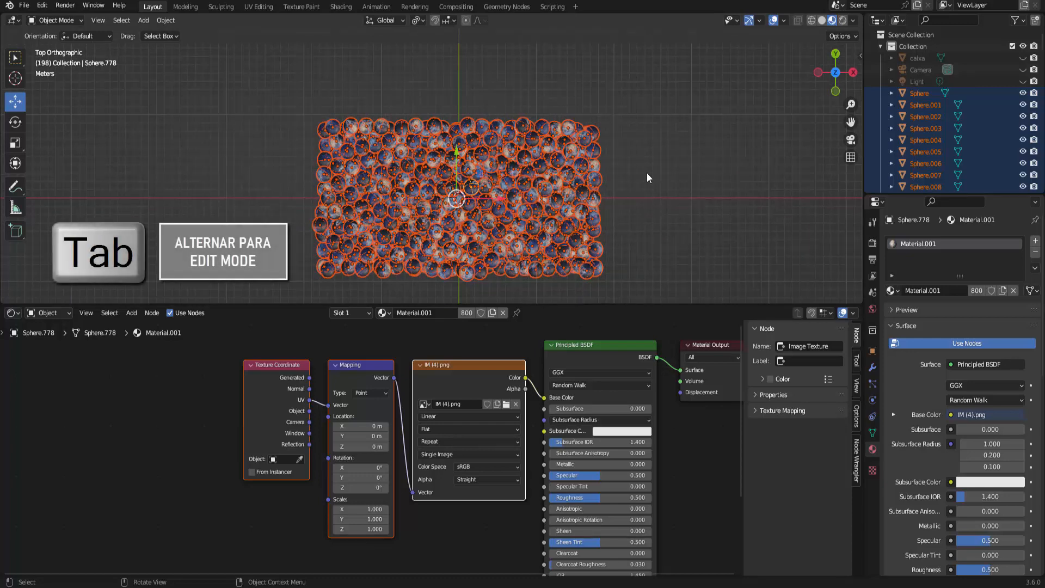
{"action": "key", "text": "Tab"}
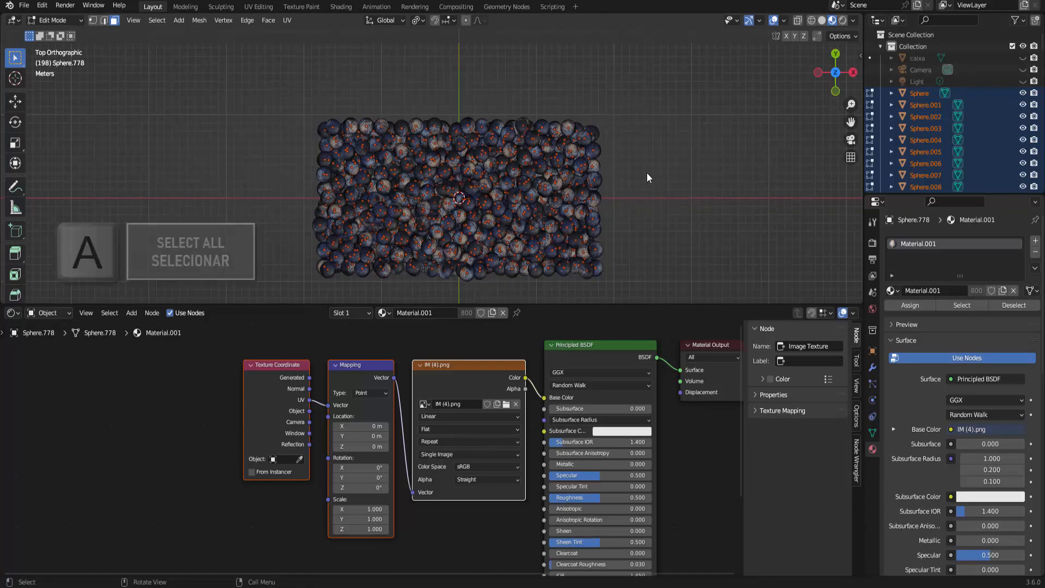
{"action": "key", "text": "a"}
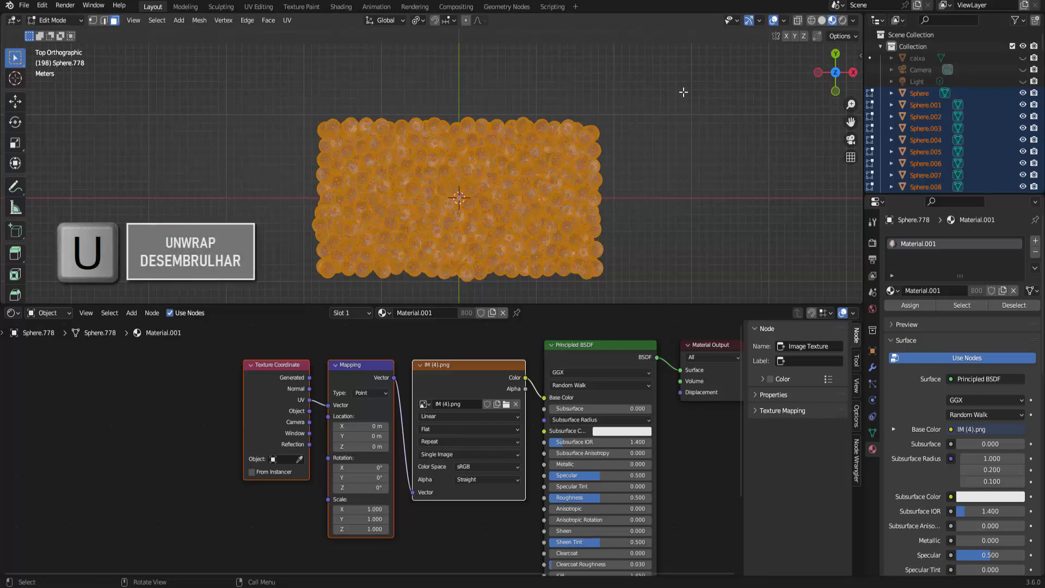
{"action": "key", "text": "u"}
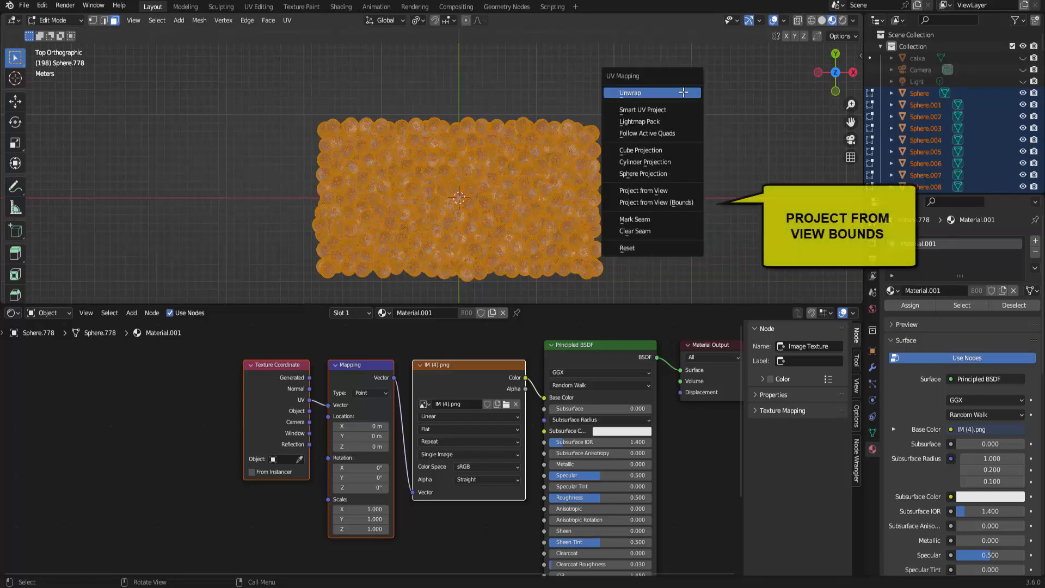
{"action": "left_click", "coordinate": [663, 202]}
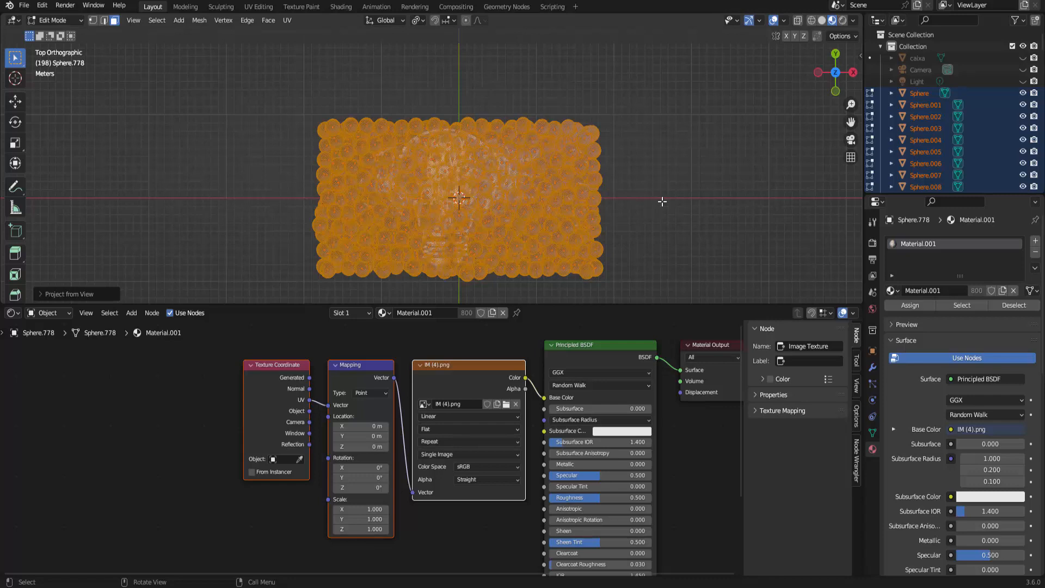
{"action": "left_click", "coordinate": [60, 20]}
{"action": "left_click", "coordinate": [60, 34]}
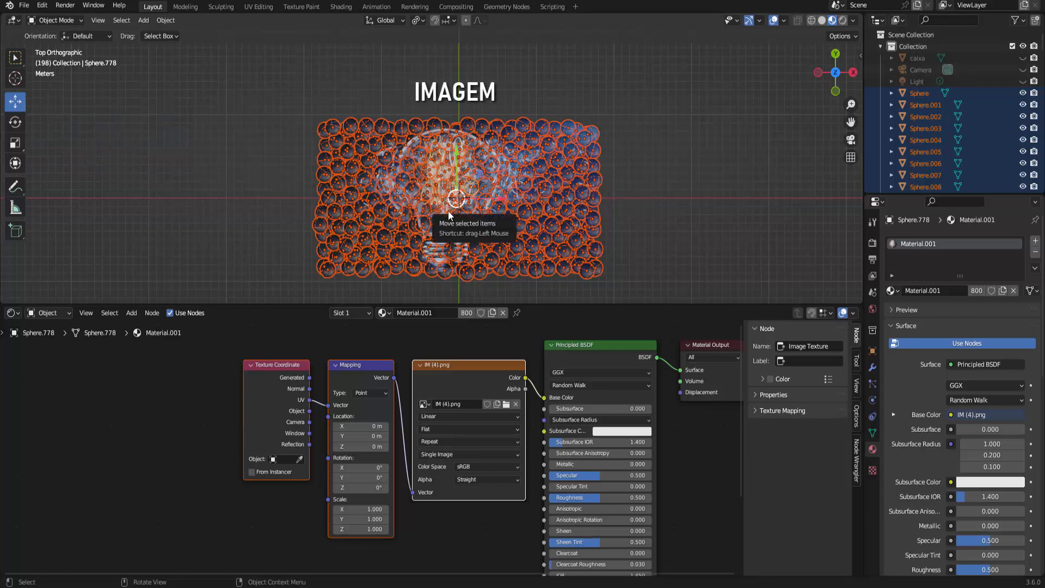
{"action": "left_click", "coordinate": [649, 187]}
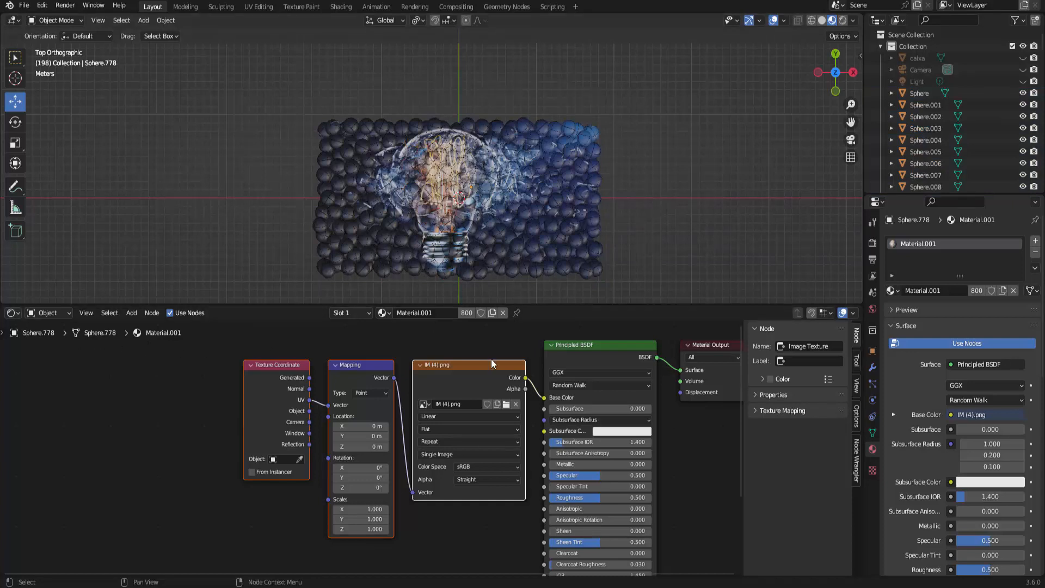
Step: Turn the Shader Editor into a Timeline and shrink it to a narrow strip below the viewport
{"action": "left_click_drag", "start_coordinate": [550, 306], "coordinate": [75, 514]}
{"action": "left_click", "coordinate": [12, 521]}
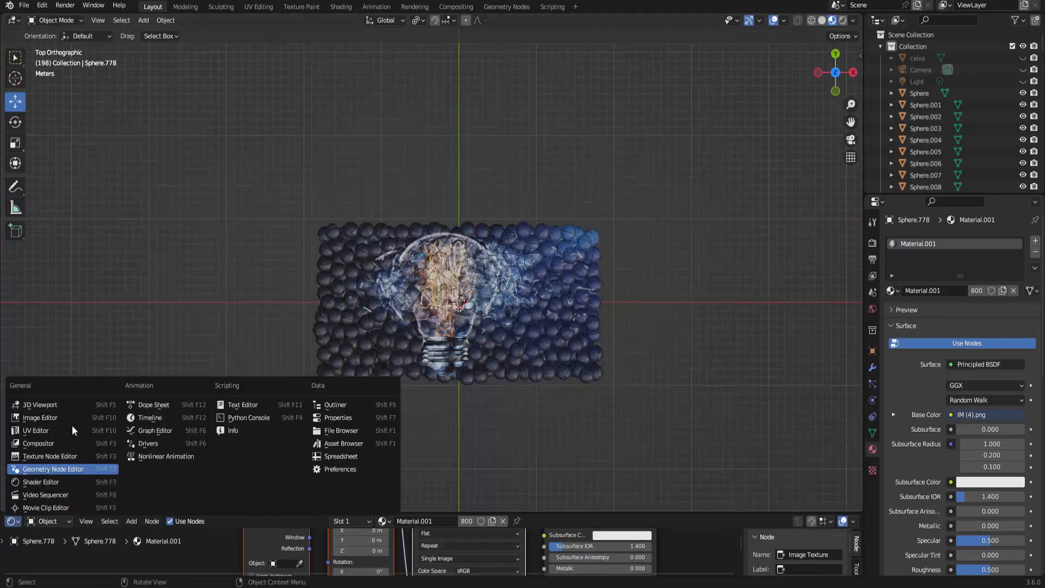
{"action": "left_click", "coordinate": [153, 416]}
{"action": "mouse_move", "coordinate": [650, 513]}
{"action": "left_mouse_down"}
{"action": "mouse_move", "coordinate": [645, 541]}
{"action": "mouse_move", "coordinate": [648, 531]}
{"action": "left_mouse_up"}
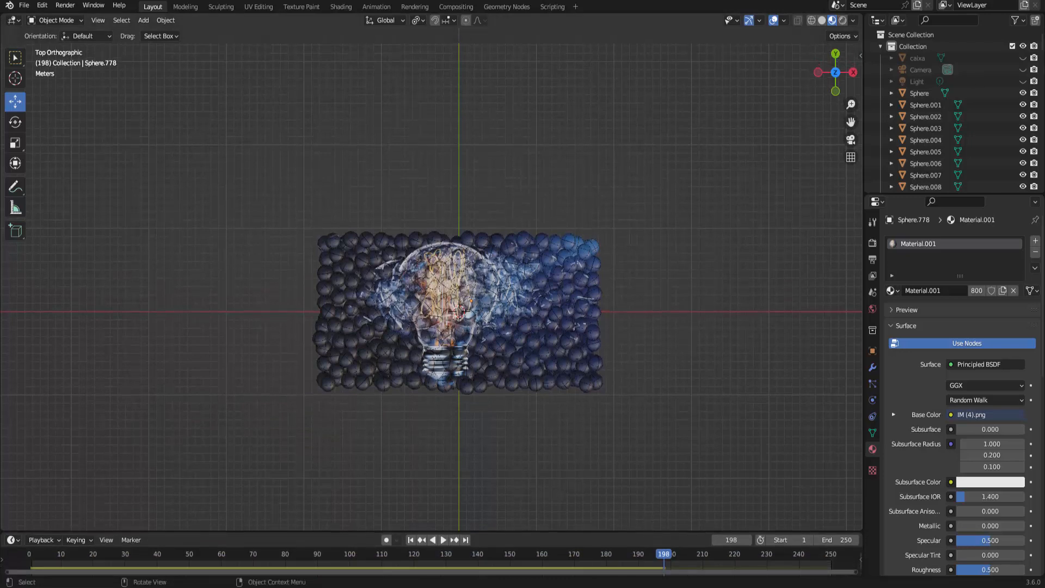
Step: Unhide the box "caixa" and show the scene in an oblique perspective view
{"action": "left_click", "coordinate": [1023, 57]}
{"action": "middle_click_drag", "start_coordinate": [743, 329], "coordinate": [668, 307]}
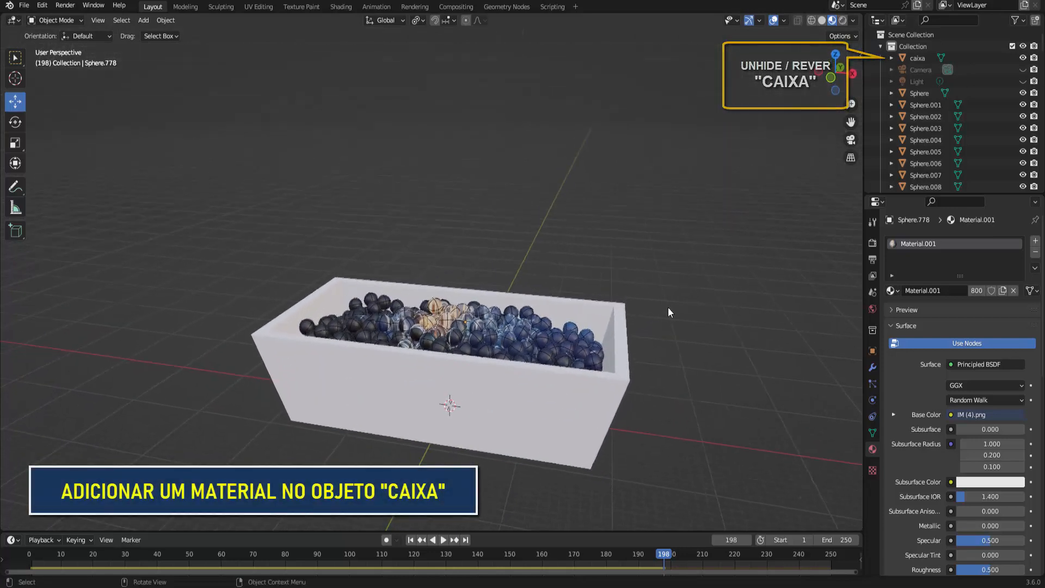
Step: Give the box "caixa" a new material with a blue base color
{"action": "left_click", "coordinate": [618, 345]}
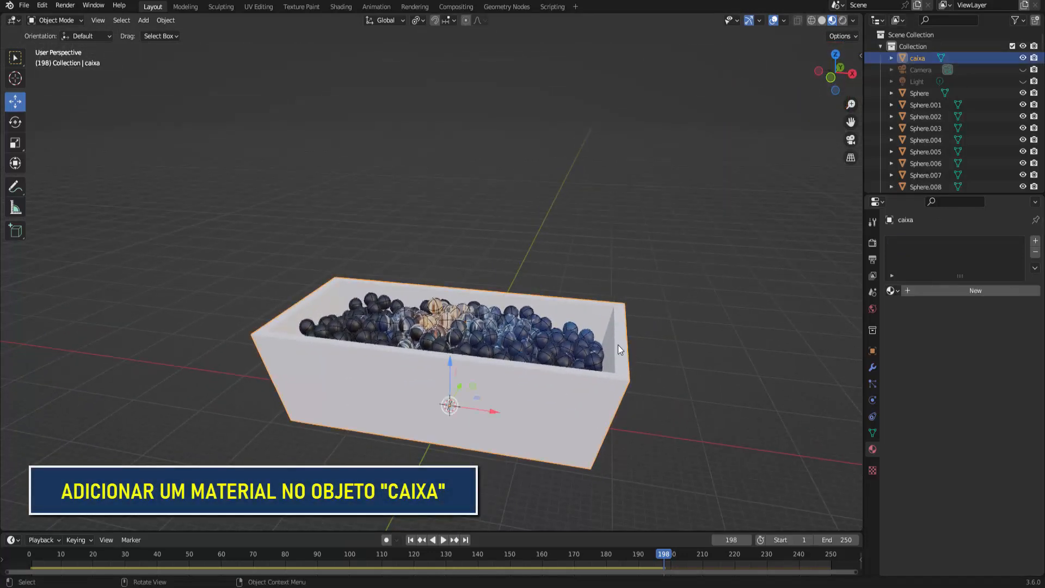
{"action": "left_click", "coordinate": [991, 297]}
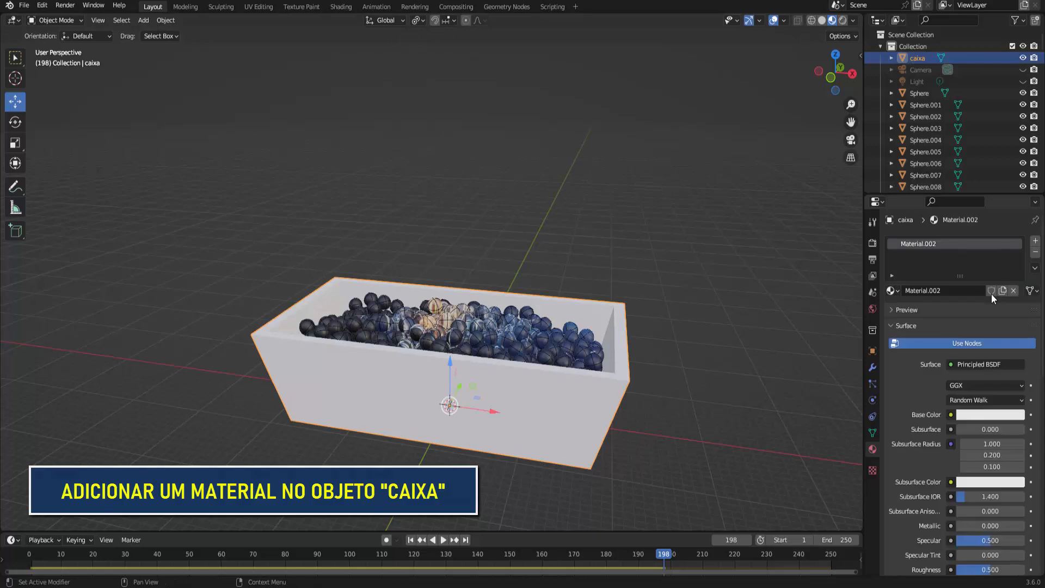
{"action": "left_click", "coordinate": [974, 415]}
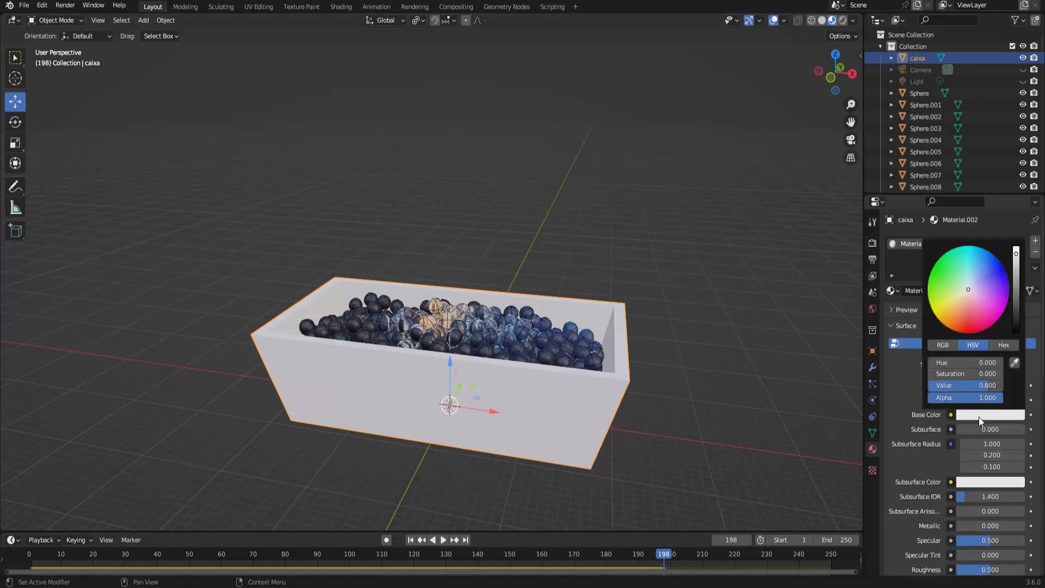
{"action": "left_click", "coordinate": [985, 260]}
Step: Set the box material's roughness to 0.114 and its metallic value to 0.409
{"action": "scroll", "coordinate": [910, 499], "scroll_direction": "down", "scroll_amount": 2}
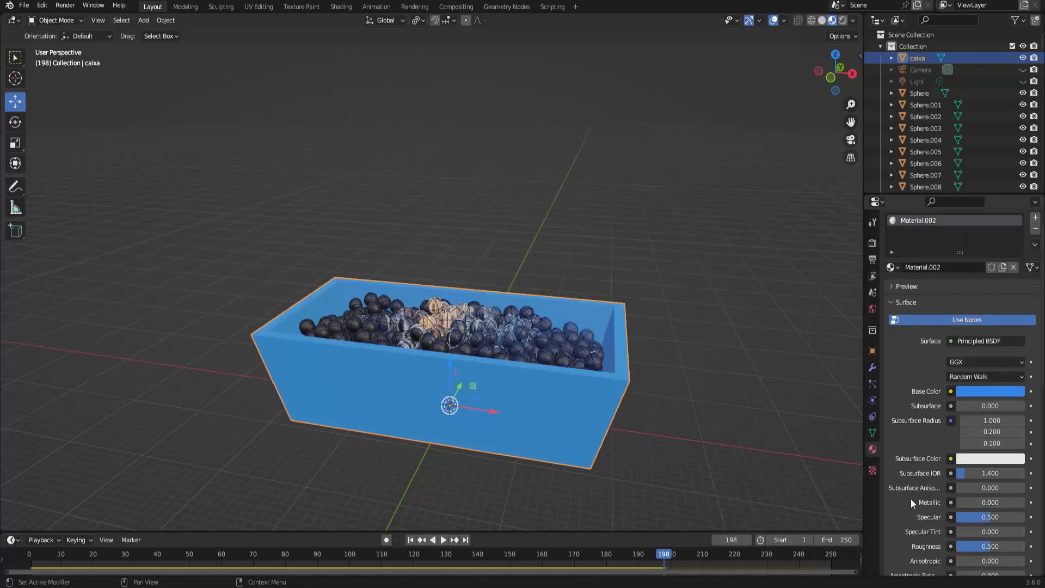
{"action": "left_click_drag", "start_coordinate": [968, 523], "coordinate": [941, 522]}
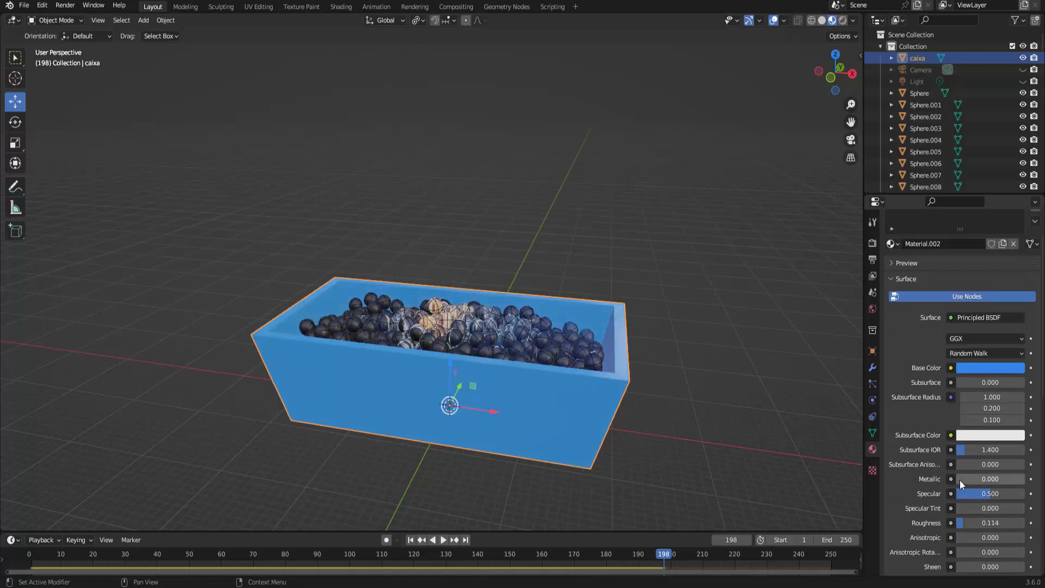
{"action": "left_click_drag", "start_coordinate": [959, 479], "coordinate": [983, 479]}
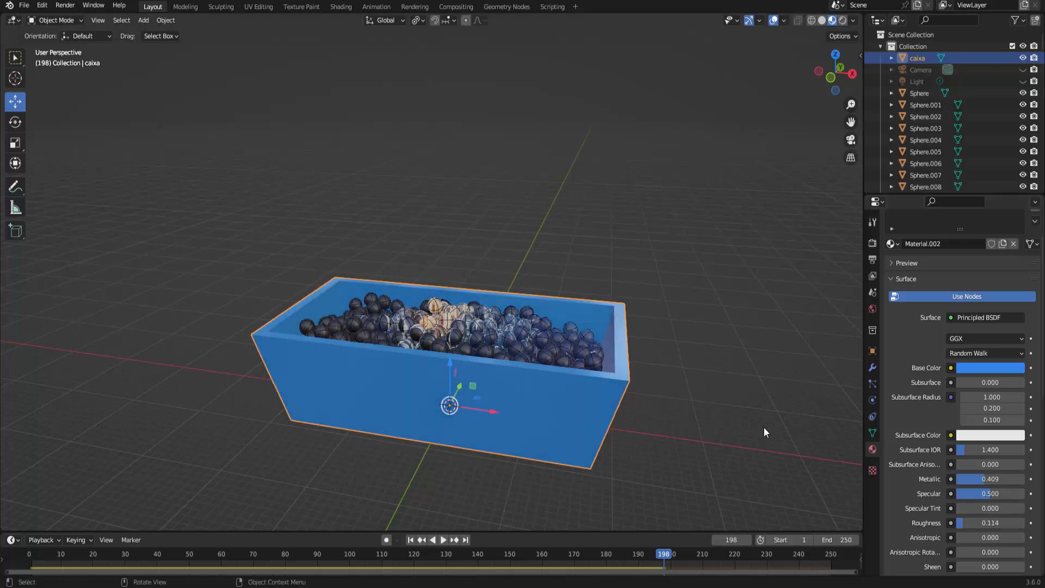
Step: Show the viewport in rendered shading and unhide the light
{"action": "middle_click_drag", "start_coordinate": [763, 426], "coordinate": [755, 415]}
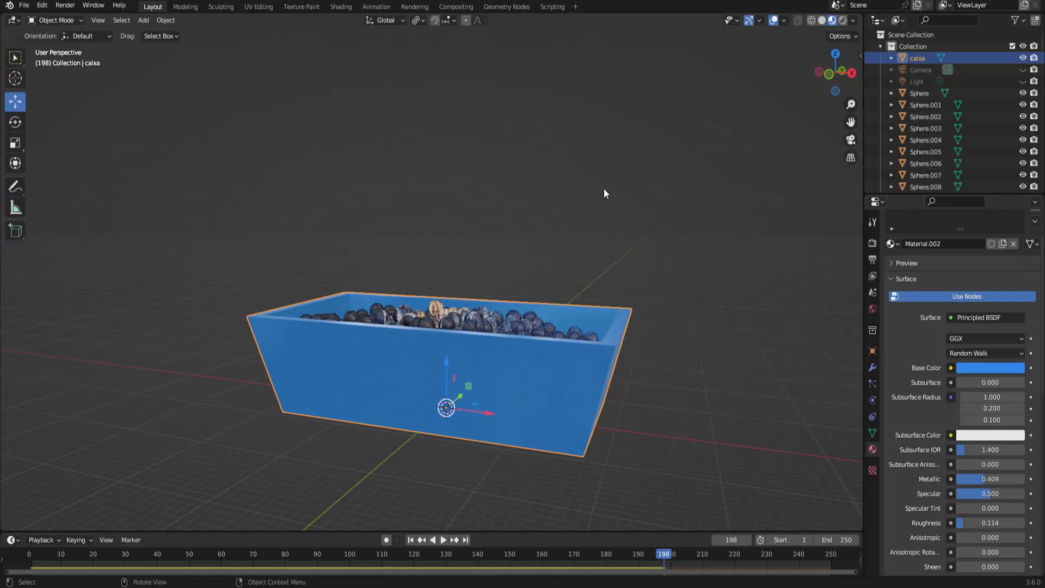
{"action": "left_click", "coordinate": [843, 20]}
{"action": "mouse_move", "coordinate": [749, 261]}
{"action": "middle_mouse_down"}
{"action": "mouse_move", "coordinate": [739, 286]}
{"action": "mouse_move", "coordinate": [748, 303]}
{"action": "middle_mouse_up"}
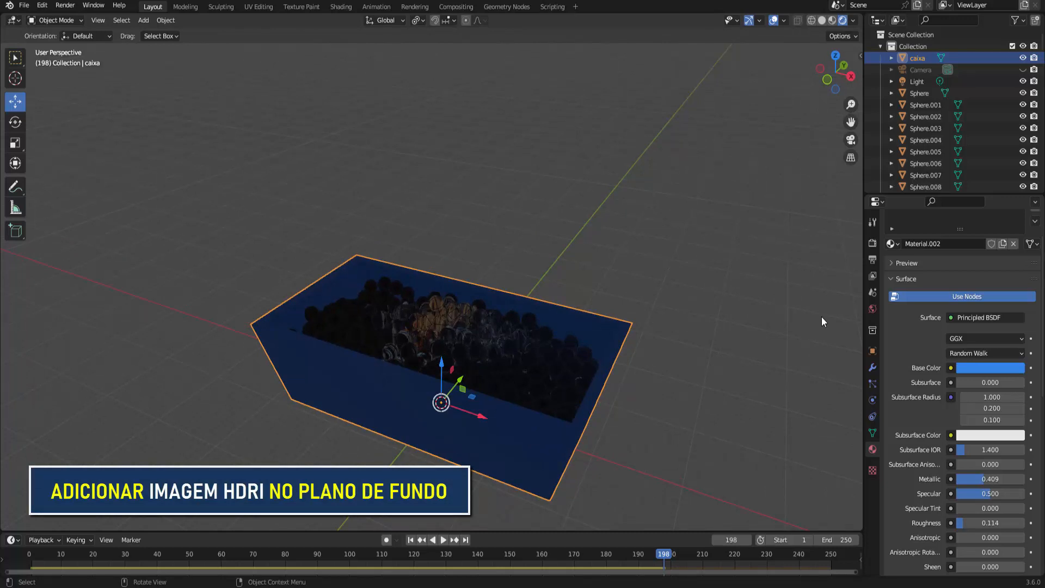
Step: Set the world background color to an Environment Texture using clarens_midday_4k.hdr from the "Imagens - HDRI" bookmark
{"action": "left_click", "coordinate": [872, 309]}
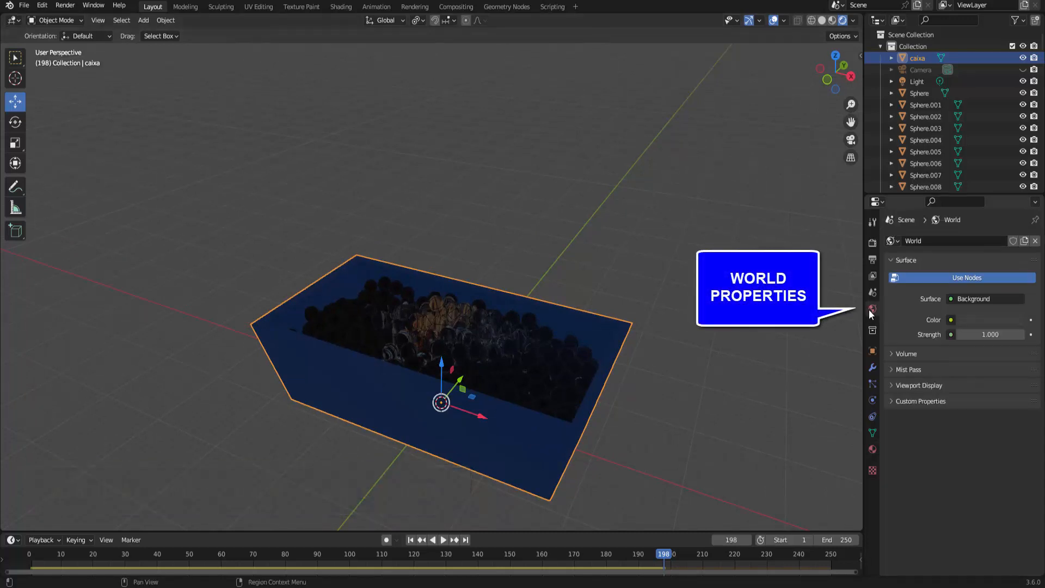
{"action": "left_click", "coordinate": [951, 320]}
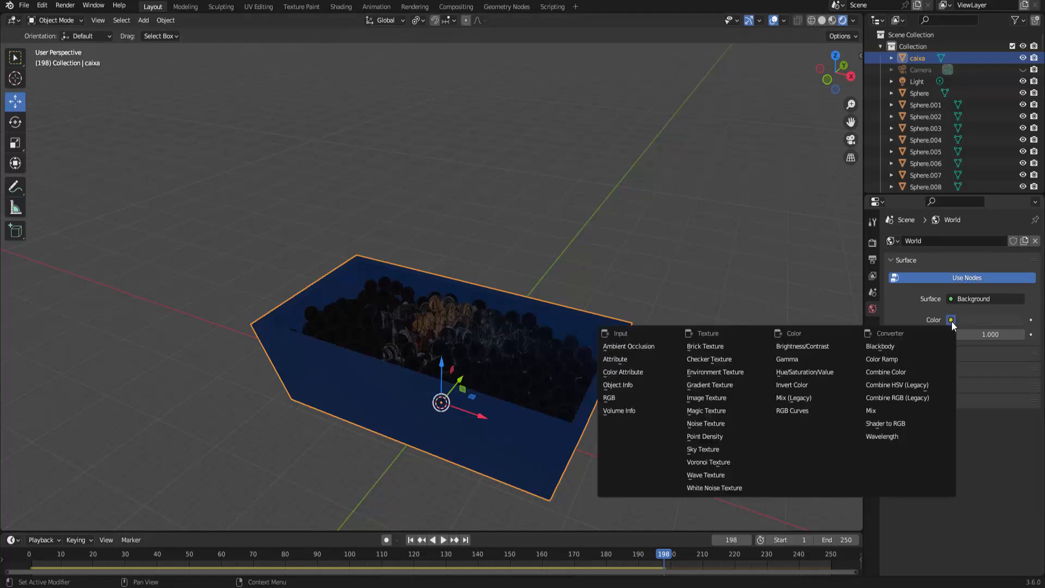
{"action": "left_click", "coordinate": [717, 373]}
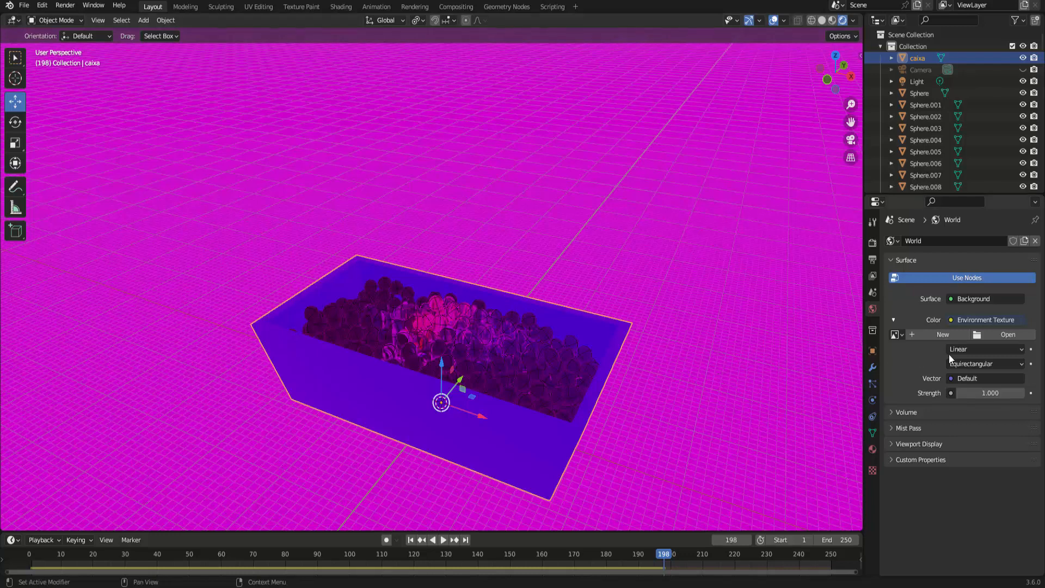
{"action": "left_click", "coordinate": [1004, 334]}
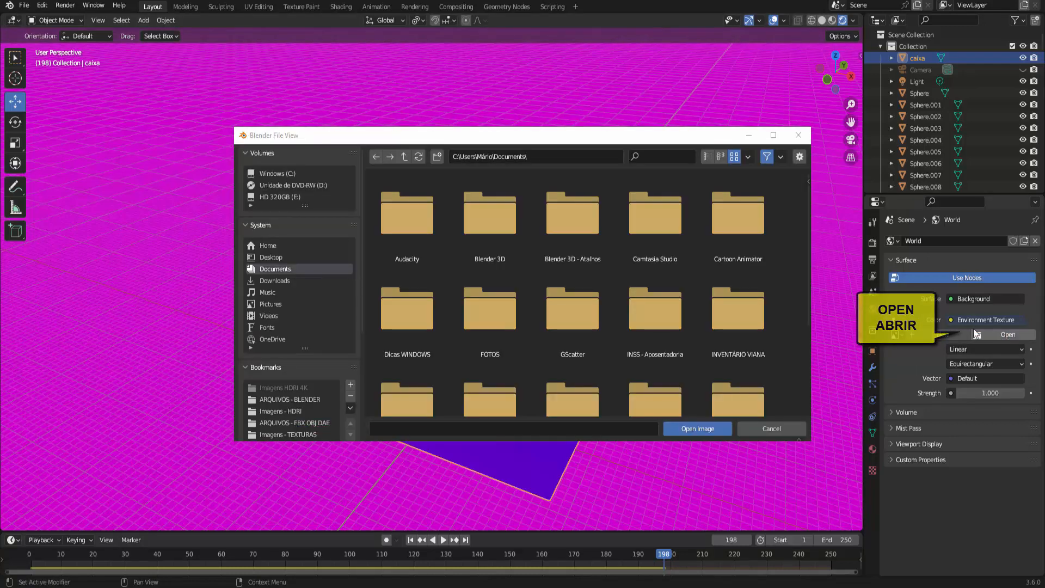
{"action": "left_click", "coordinate": [292, 410]}
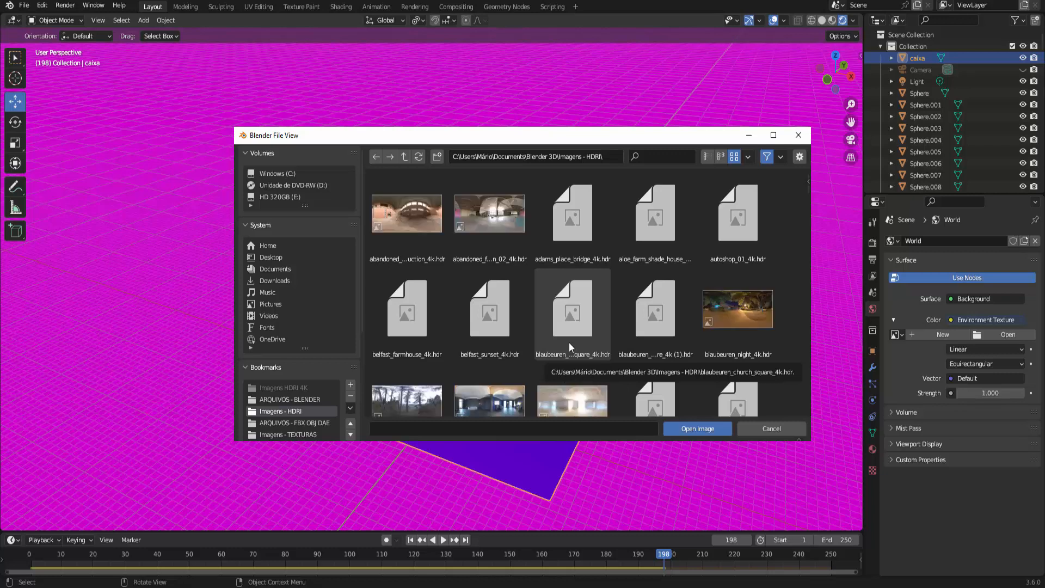
{"action": "scroll", "coordinate": [569, 342], "scroll_direction": "down", "scroll_amount": 4}
{"action": "left_click", "coordinate": [655, 374]}
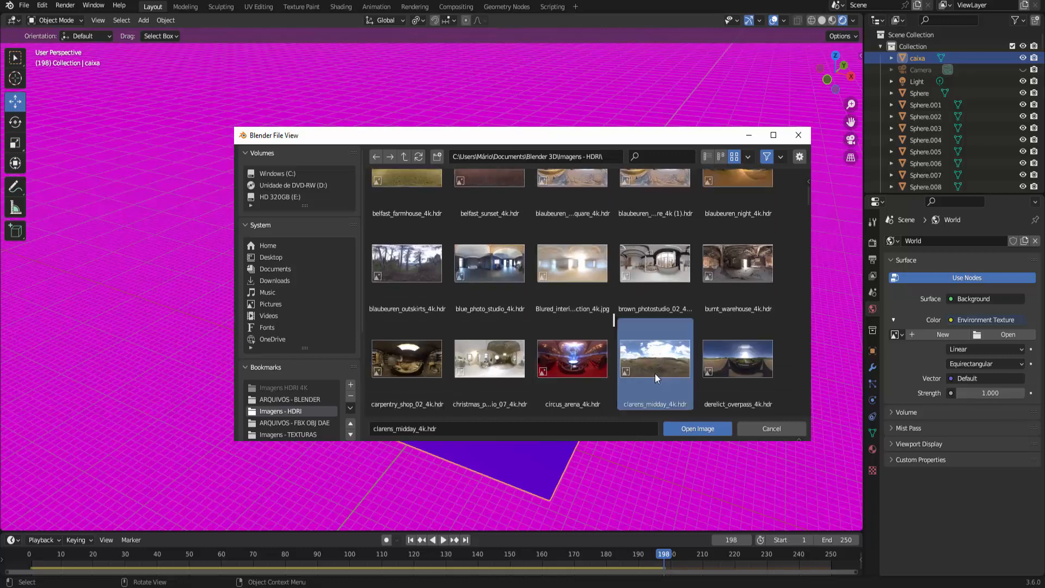
{"action": "left_click", "coordinate": [698, 427]}
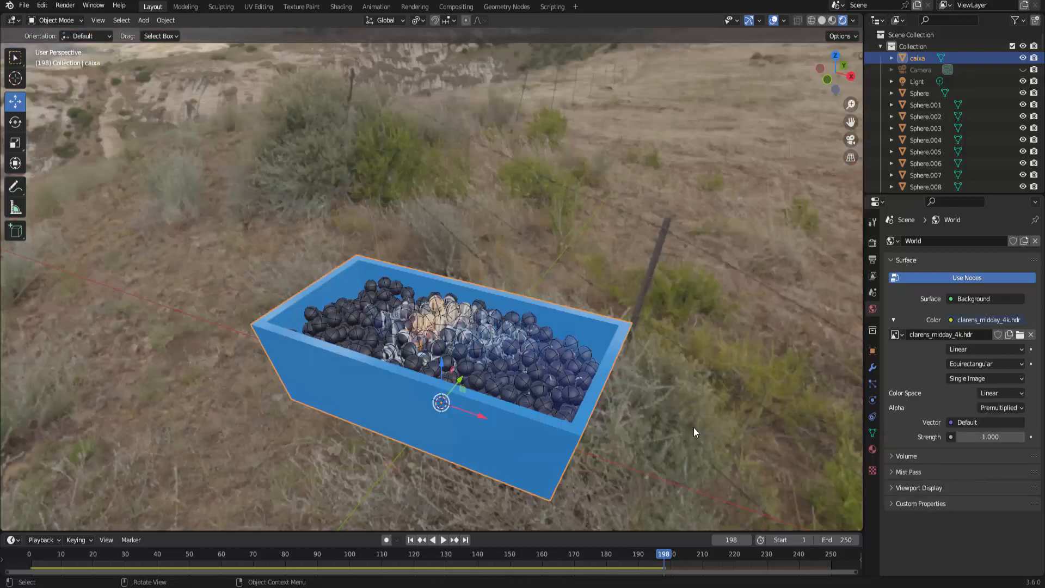
Step: Hide the HDRI backdrop by making the render film transparent
{"action": "scroll", "coordinate": [693, 428], "scroll_direction": "up", "scroll_amount": 3}
{"action": "scroll", "coordinate": [692, 428], "scroll_direction": "down", "scroll_amount": 2}
{"action": "middle_click_drag", "start_coordinate": [476, 401], "coordinate": [474, 407]}
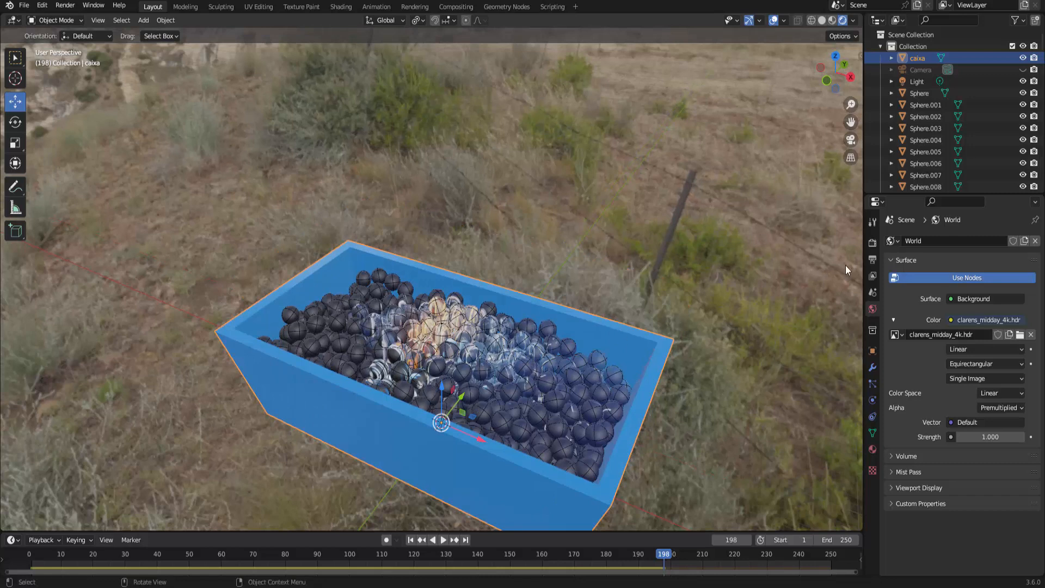
{"action": "left_click", "coordinate": [872, 240]}
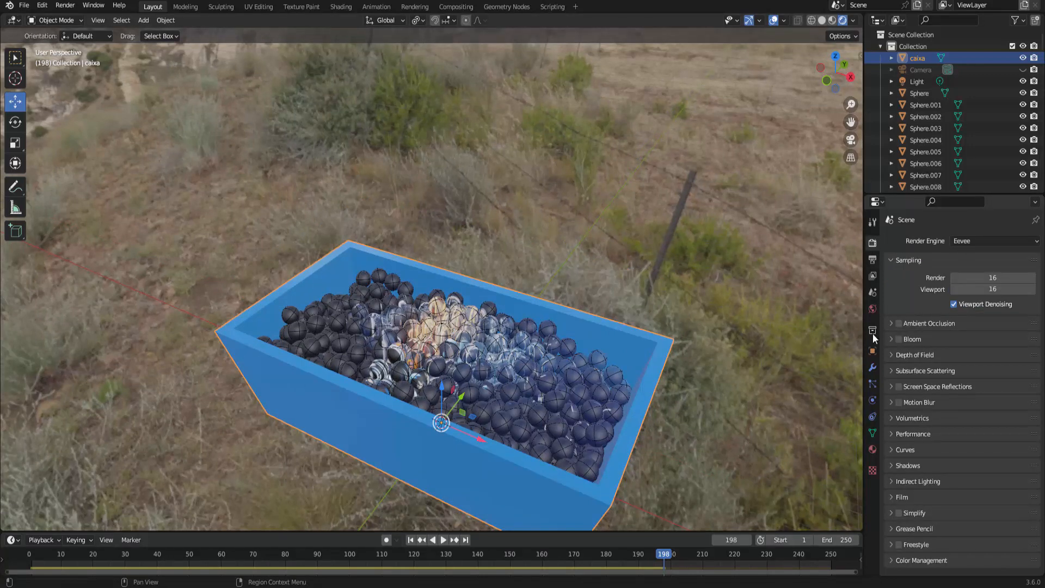
{"action": "left_click", "coordinate": [897, 497]}
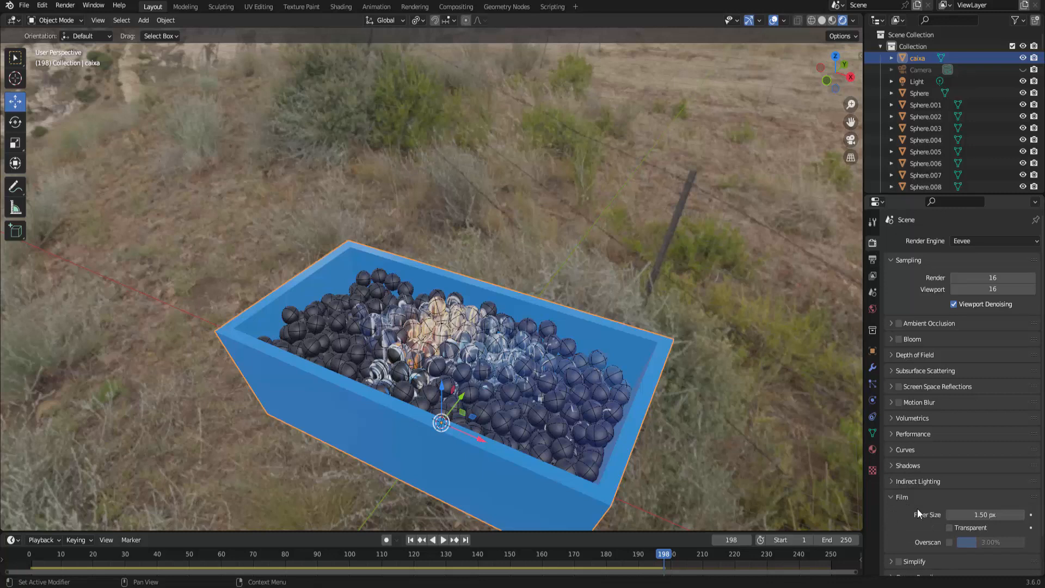
{"action": "left_click", "coordinate": [949, 527]}
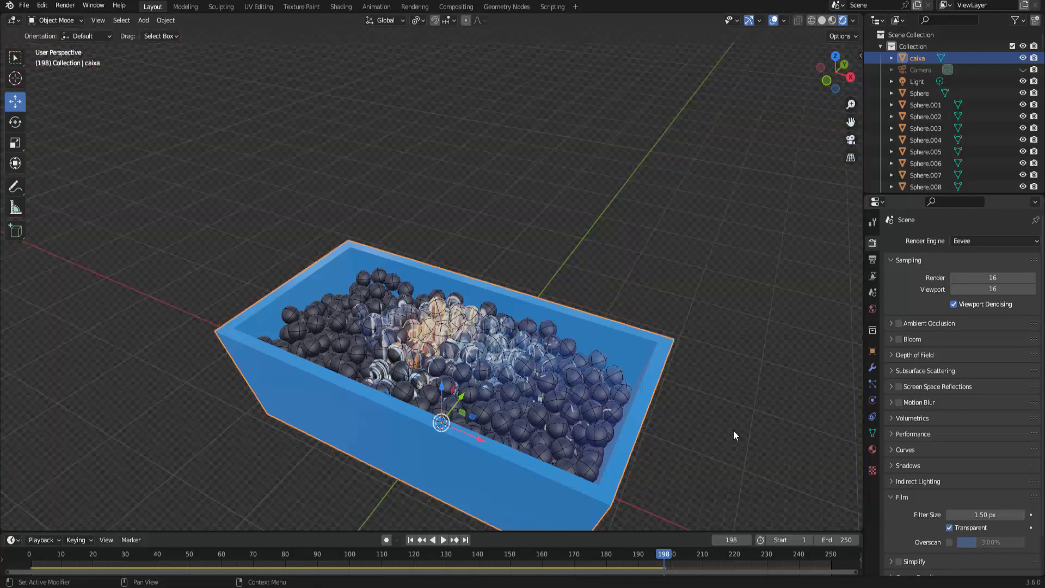
Step: Replay the simulation from frame 1 in an oblique view, continue playback in top view and pause at frame 242
{"action": "middle_click_drag", "start_coordinate": [672, 410], "coordinate": [751, 435]}
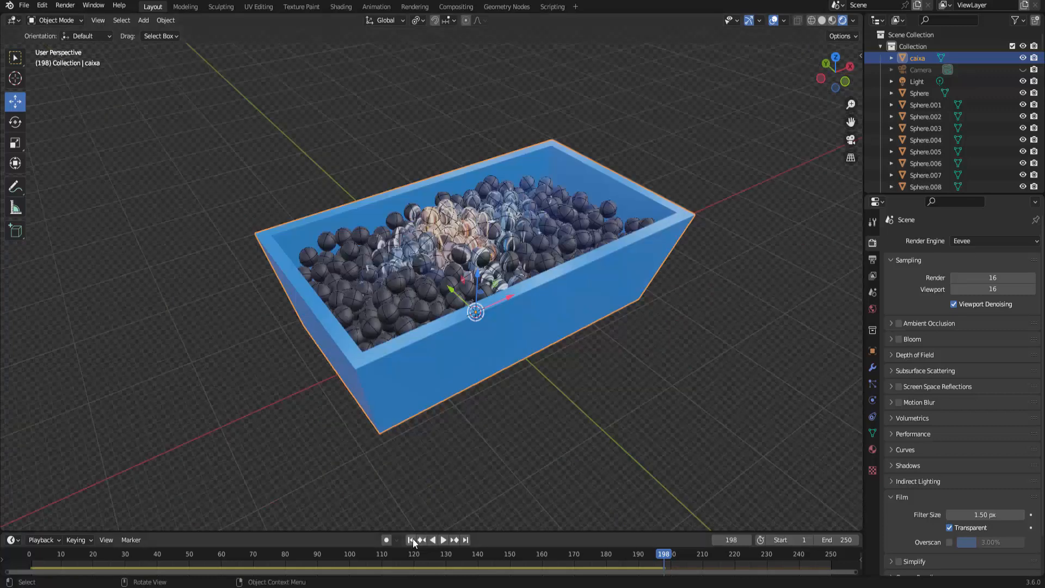
{"action": "left_click", "coordinate": [412, 539]}
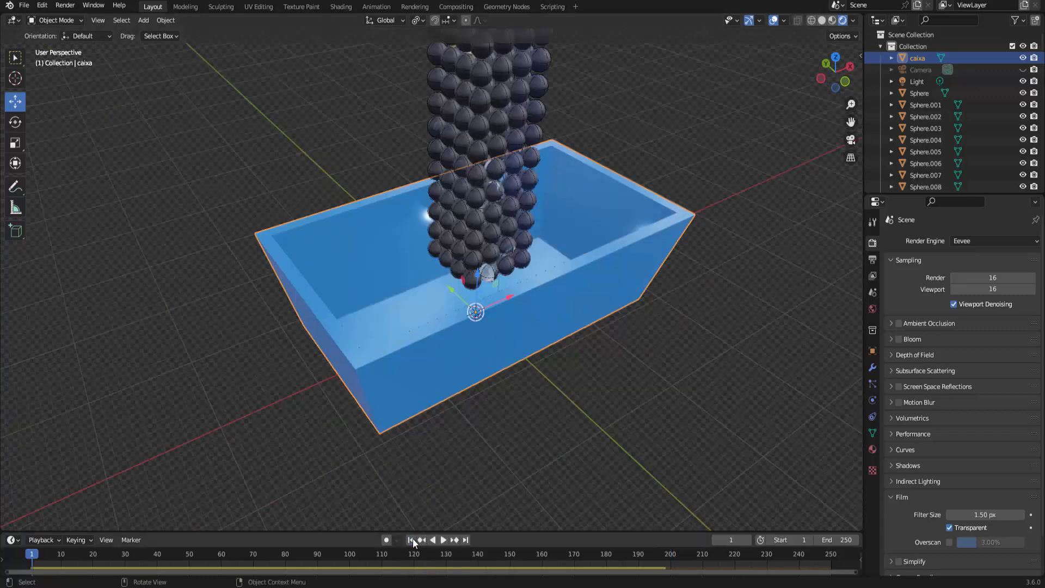
{"action": "left_click", "coordinate": [442, 542]}
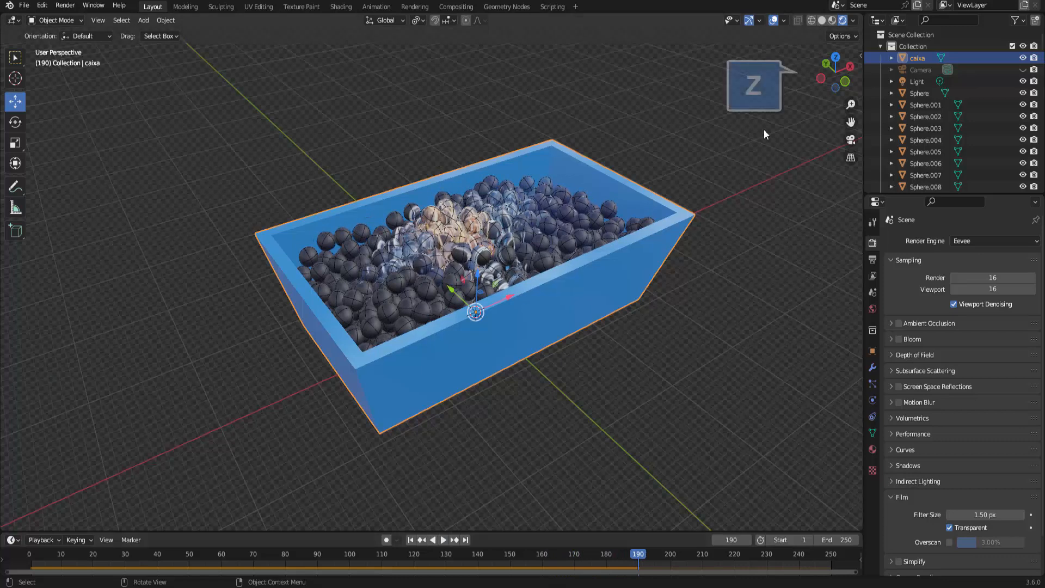
{"action": "left_click", "coordinate": [836, 58]}
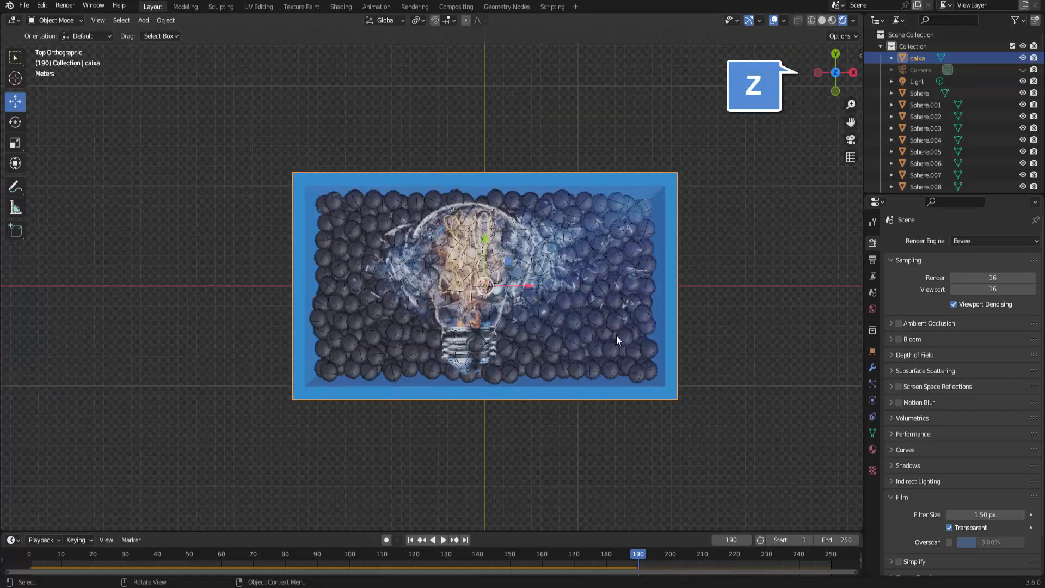
{"action": "left_click", "coordinate": [443, 542]}
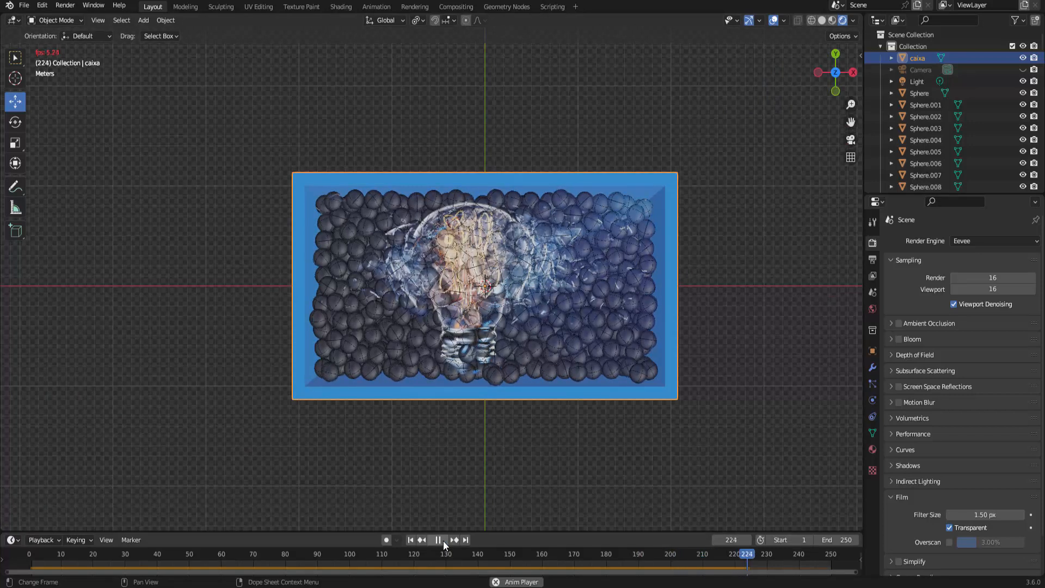
{"action": "left_click", "coordinate": [443, 542]}
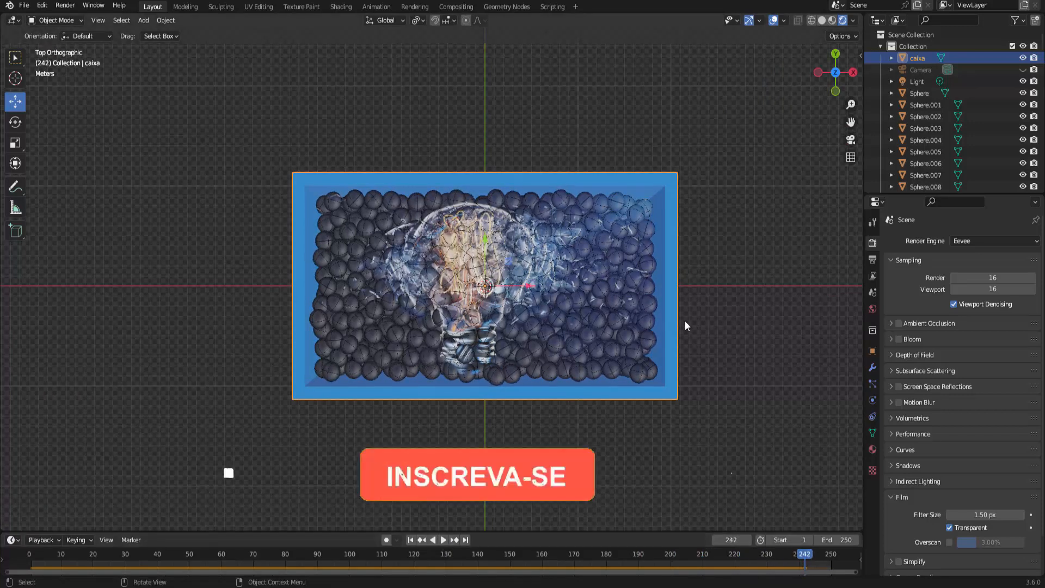